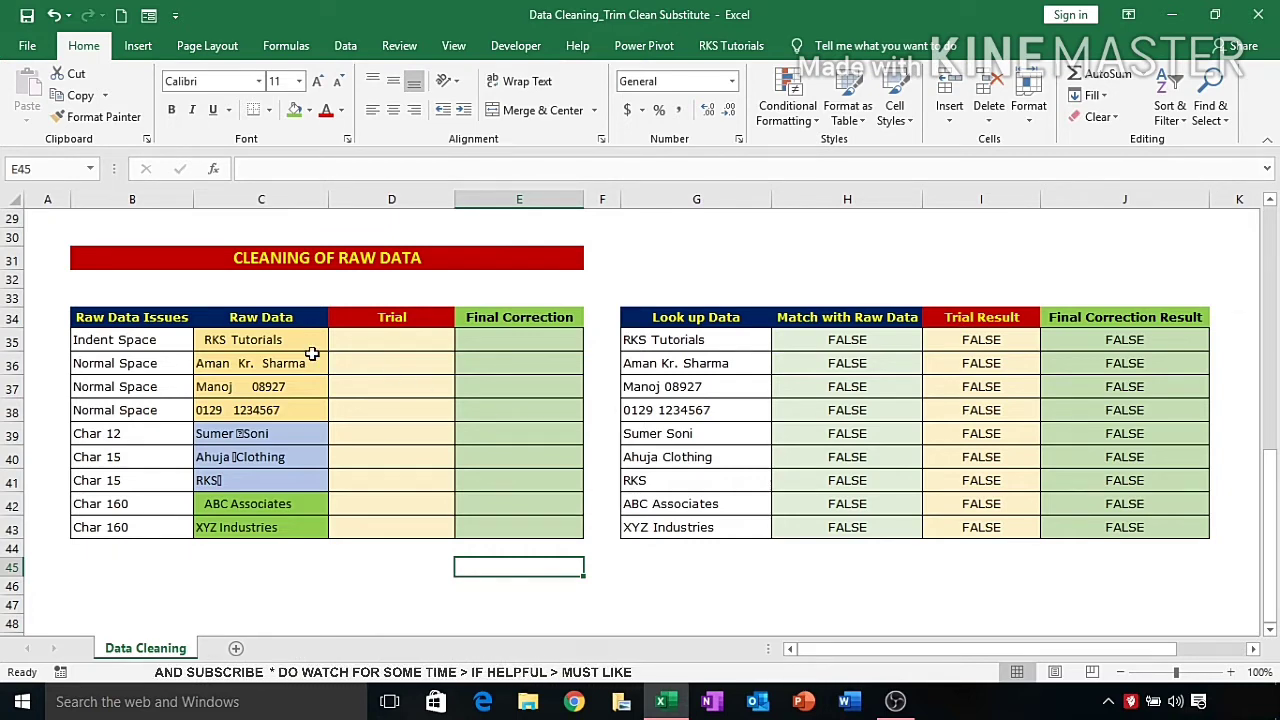
# Examine the Raw Data column by issue type: spaces in C35:C38, Char 12 and 15 in C39:C41, Char 160 in C42:C43
pyautogui.moveTo(299, 342); pyautogui.dragTo(282, 526)
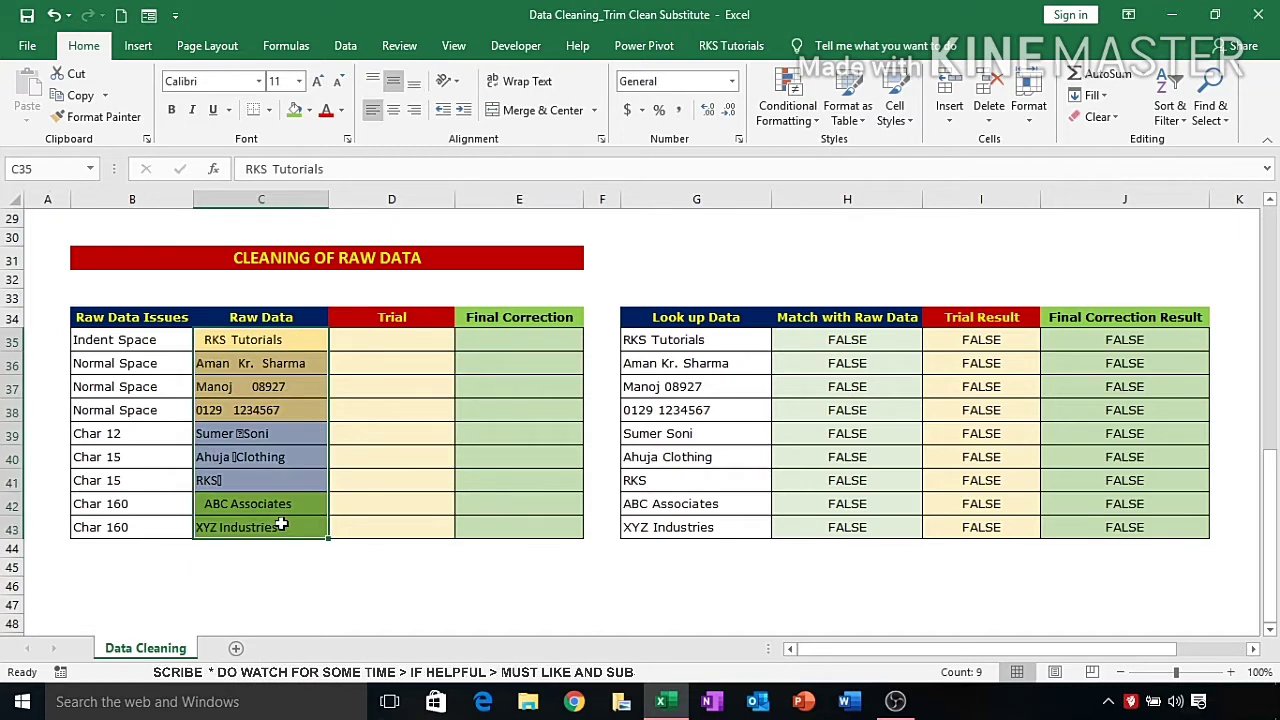
pyautogui.click(371, 358)
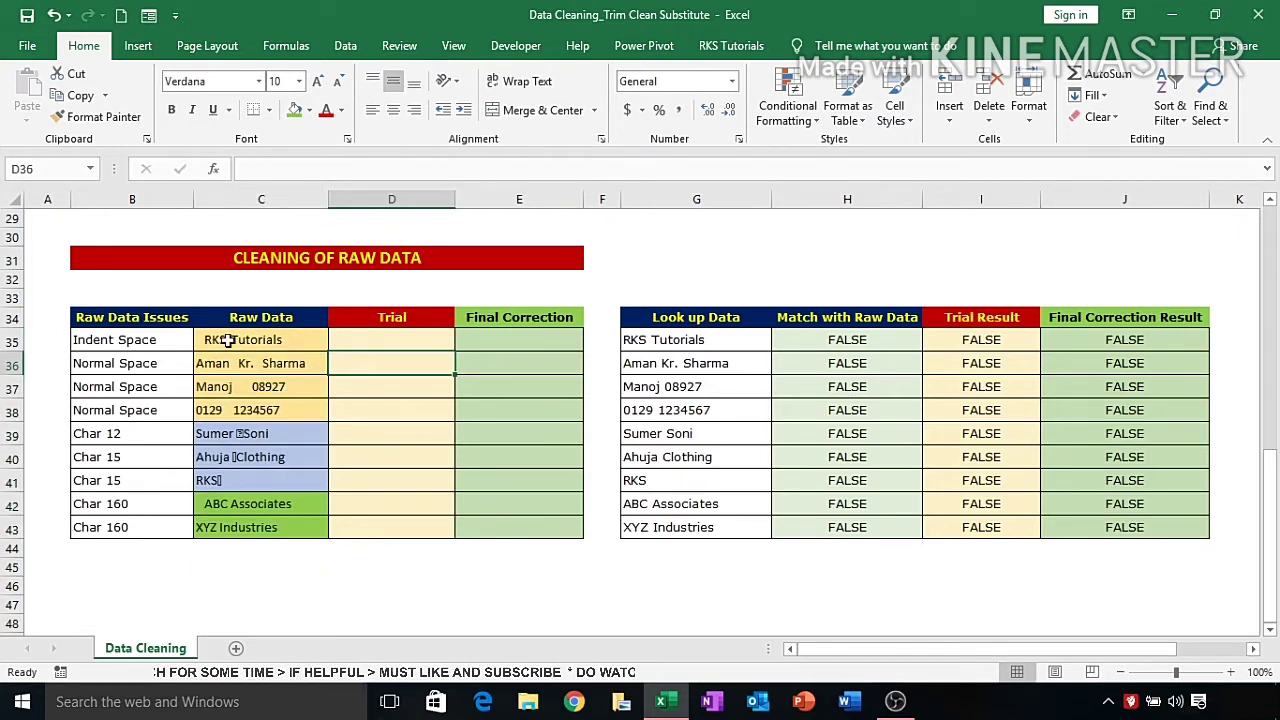
pyautogui.moveTo(229, 342); pyautogui.dragTo(230, 418)
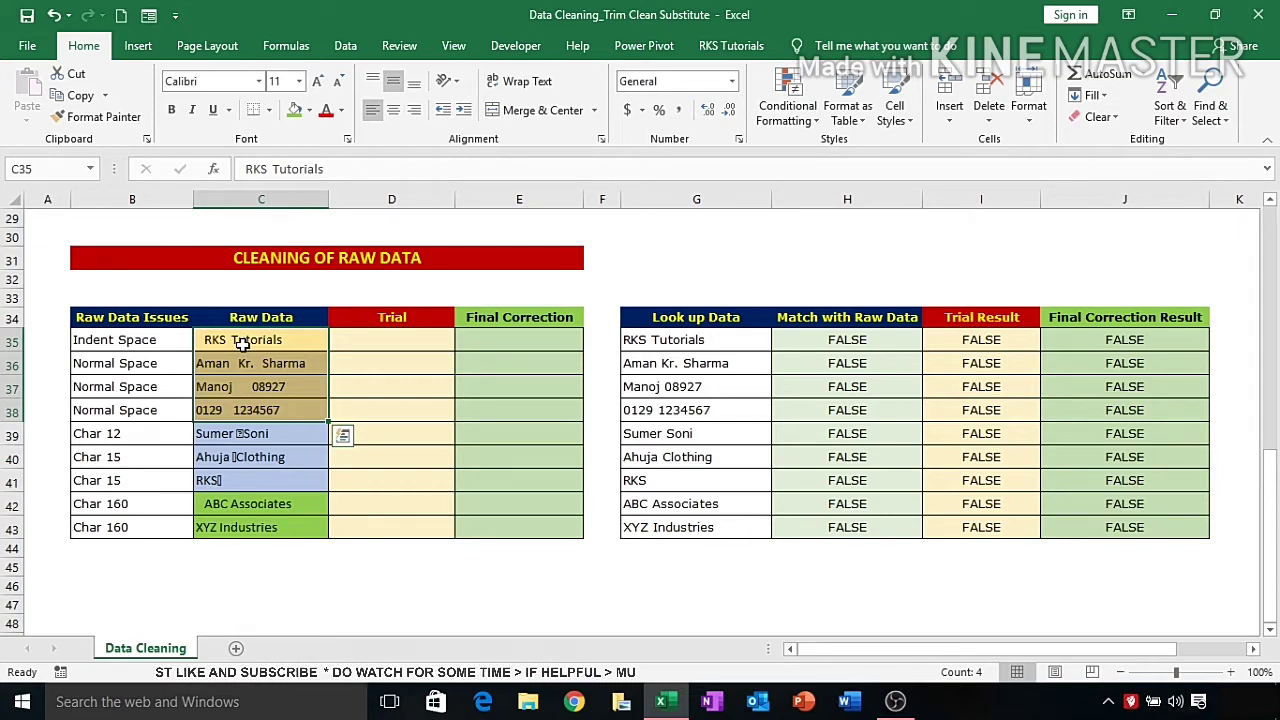
pyautogui.click(262, 476)
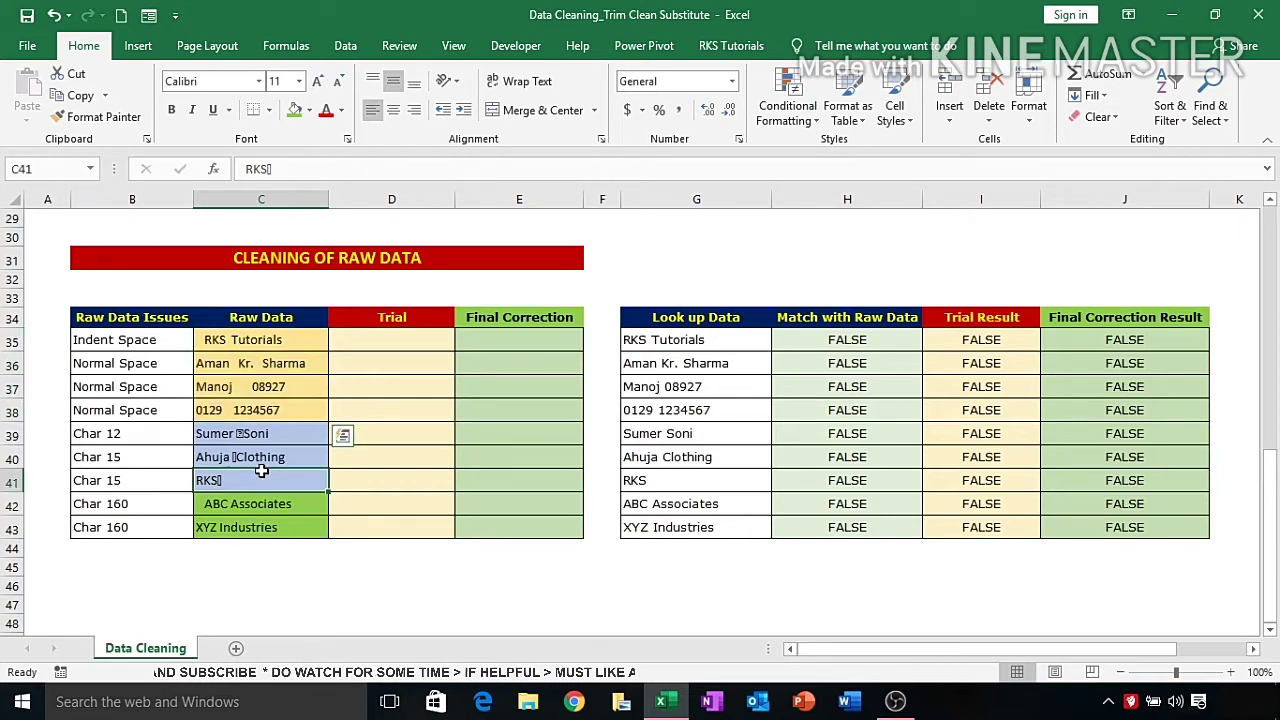
pyautogui.moveTo(269, 433); pyautogui.dragTo(263, 480)
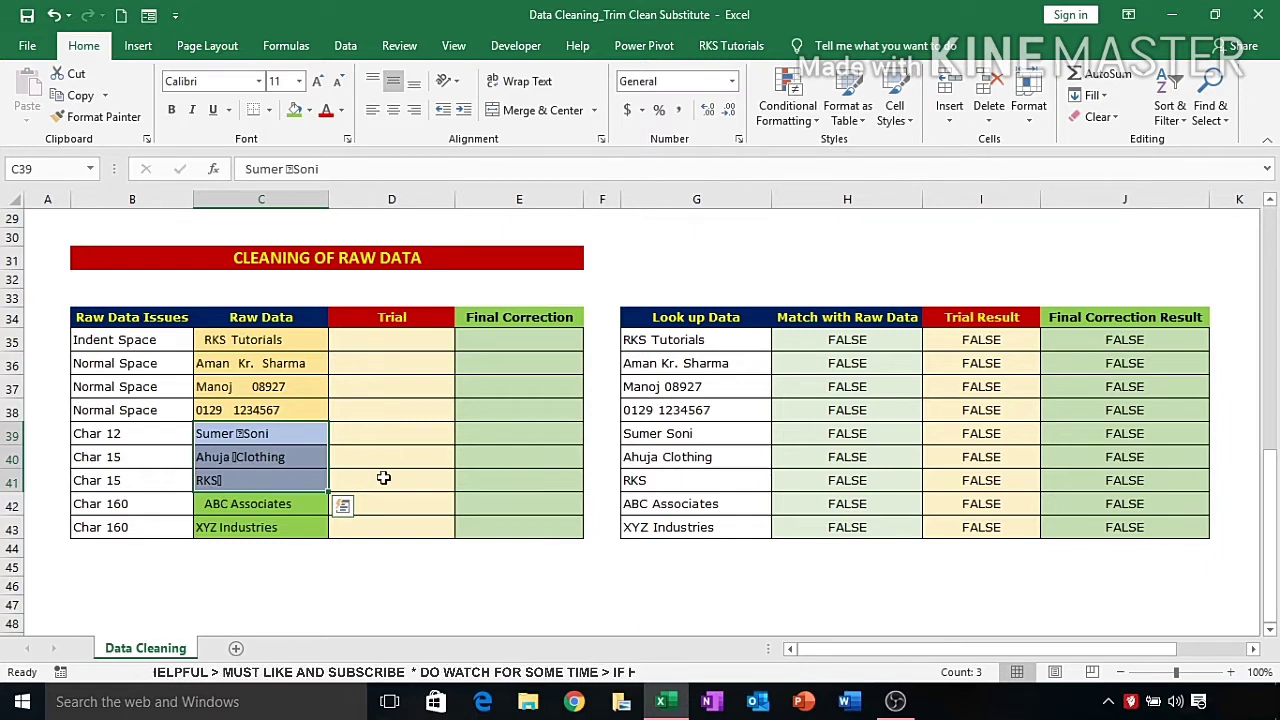
pyautogui.click(386, 441)
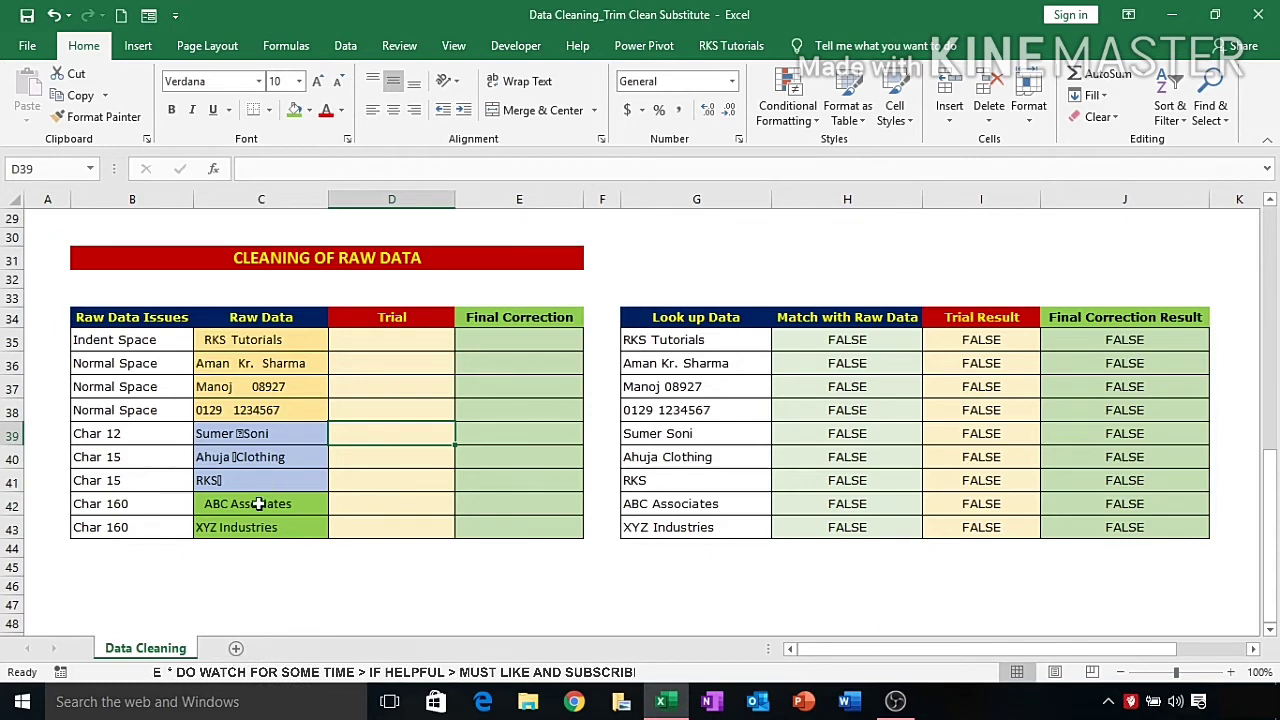
pyautogui.moveTo(254, 509); pyautogui.dragTo(251, 531)
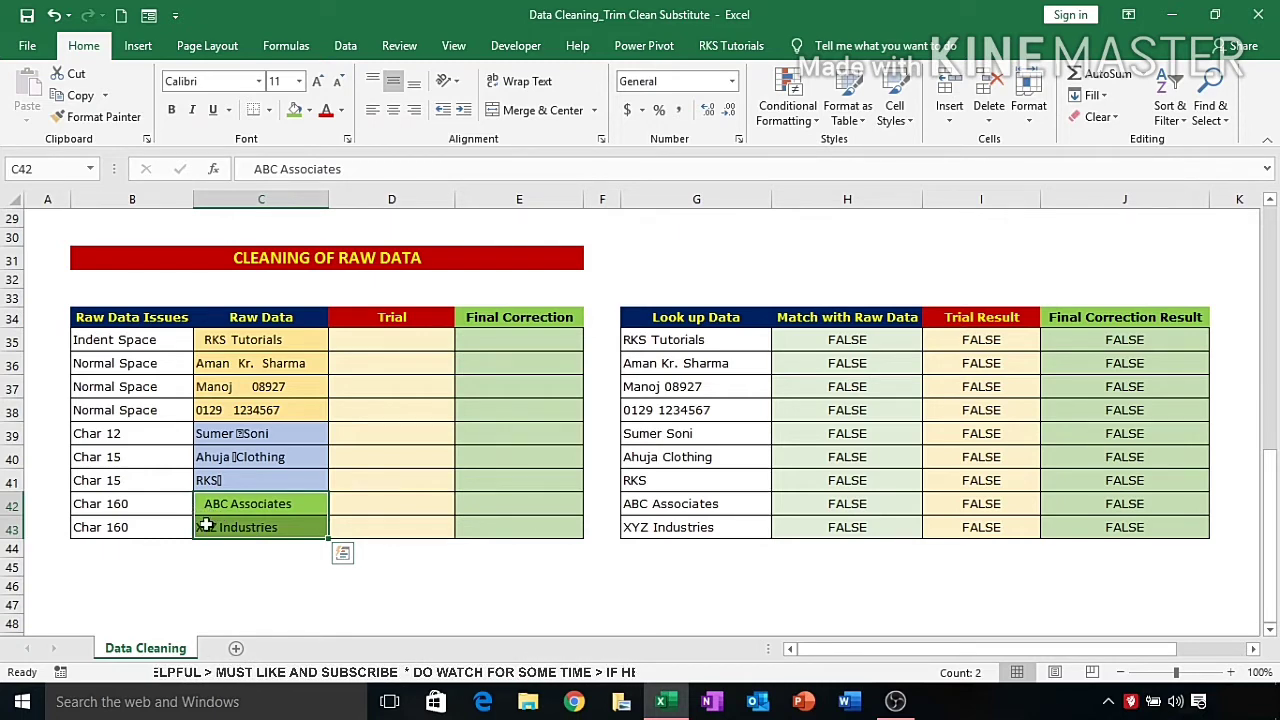
pyautogui.doubleClick(280, 530)
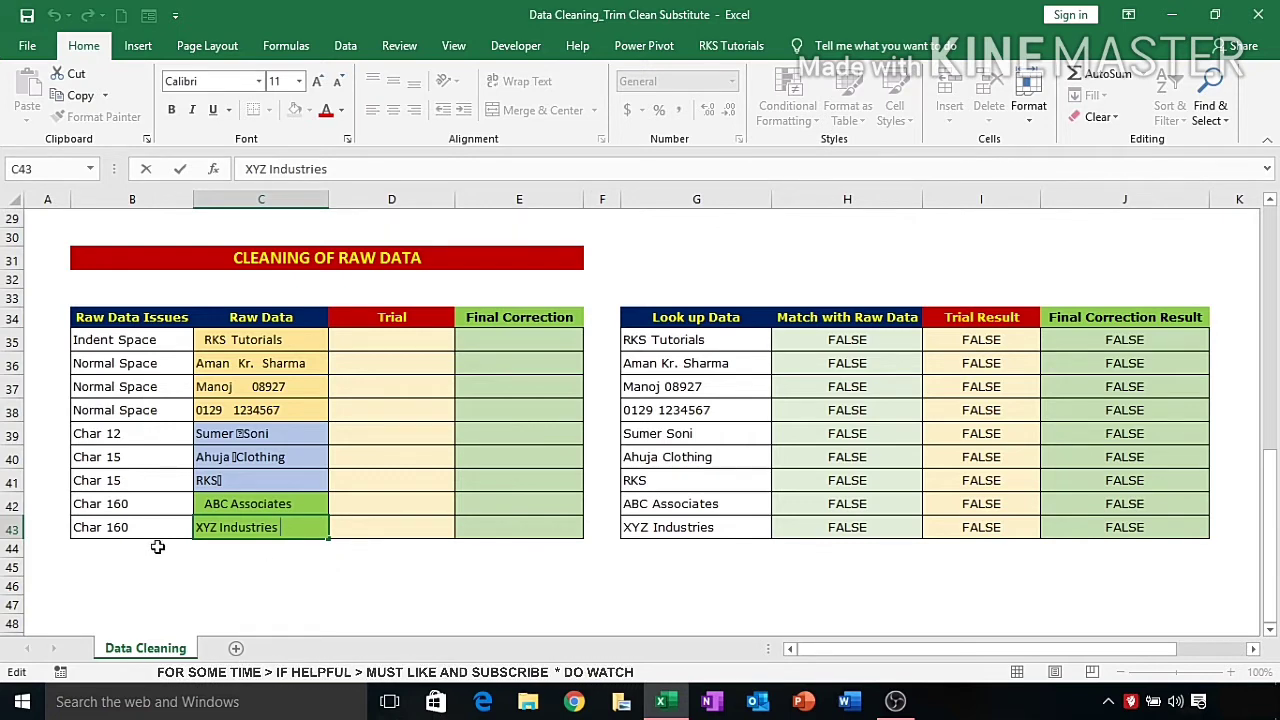
# Enter the formula =CHAR(160) in cell C45 below the raw data
pyautogui.click(290, 567)
pyautogui.write('=c')
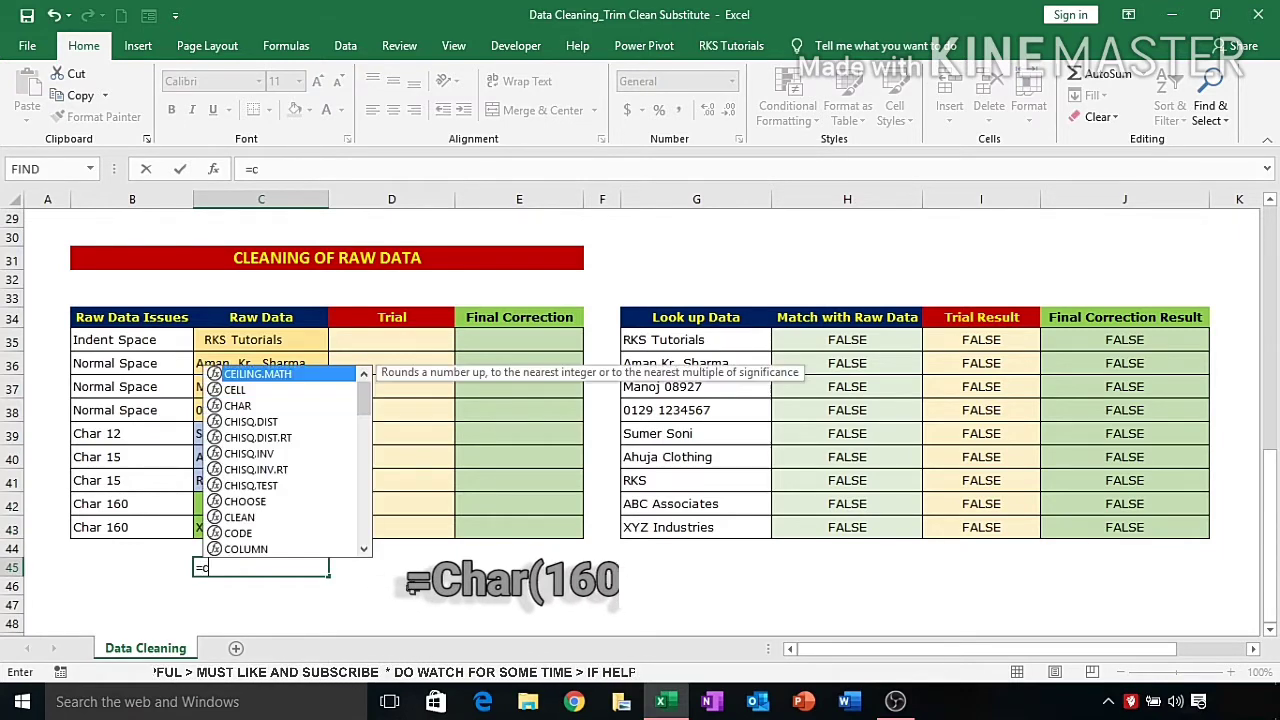
pyautogui.write('har(')
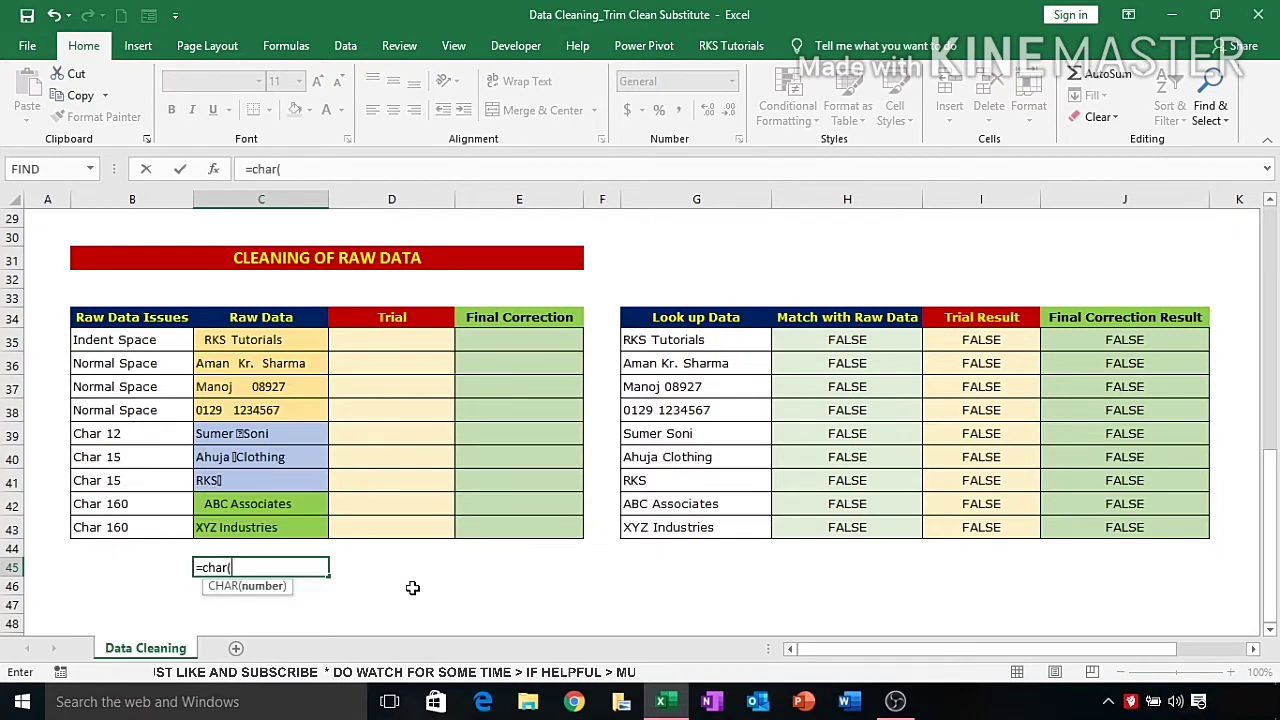
pyautogui.write('160')
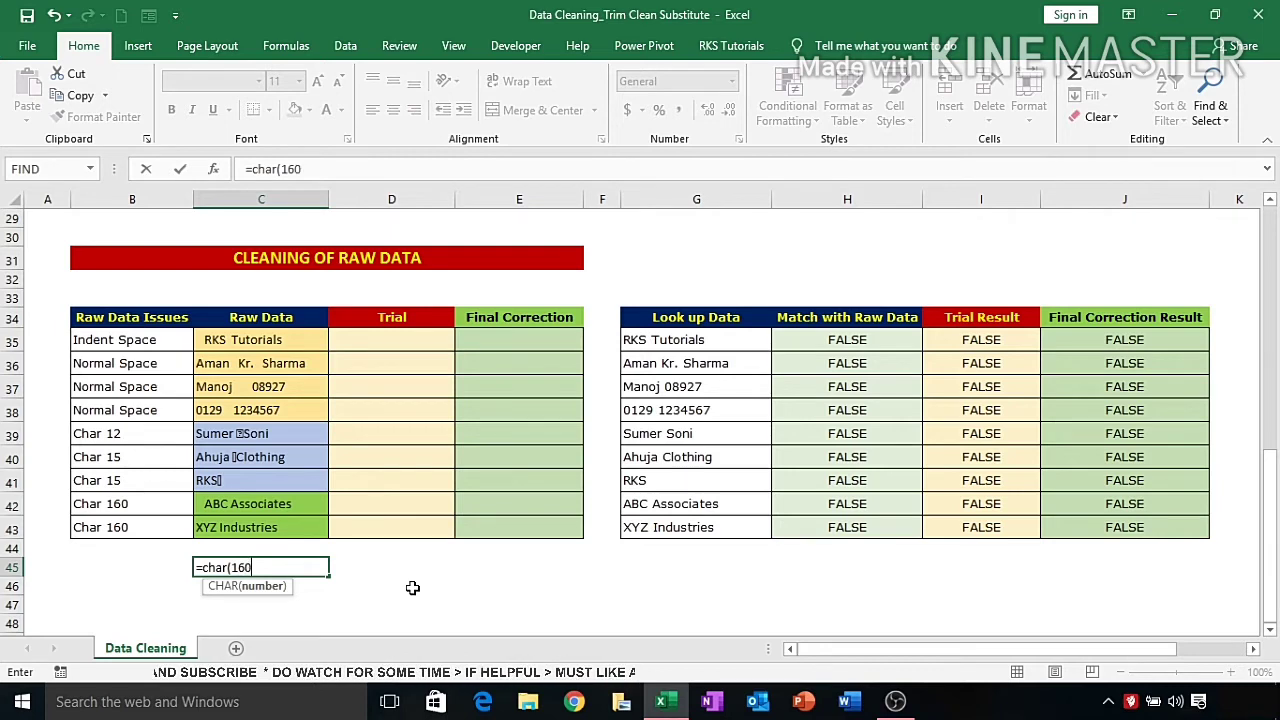
pyautogui.write(')')
pyautogui.press('Return')
pyautogui.press('Up')
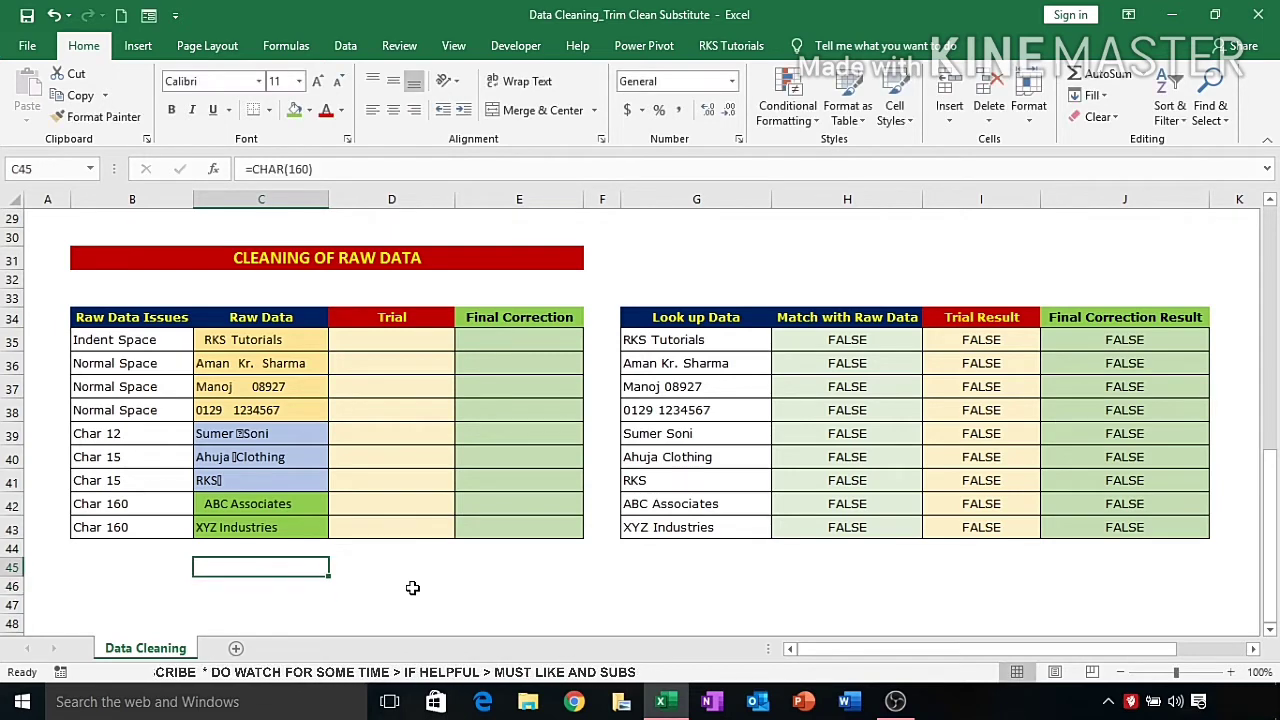
# Replace the CHAR formula in C45 with its value using Paste Special Values, and inspect the cell's content
pyautogui.hotkey('ctrl', 'c')
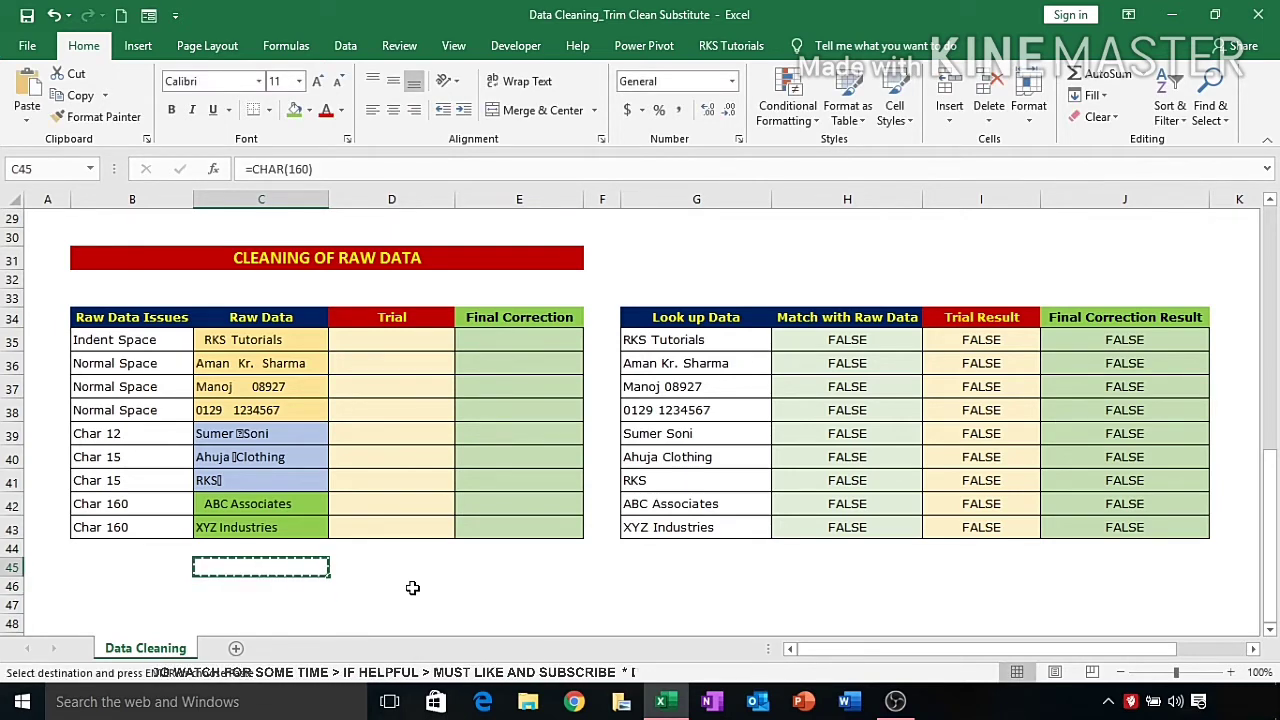
pyautogui.hotkey('ctrl', 'alt', 'v')
pyautogui.press('v')
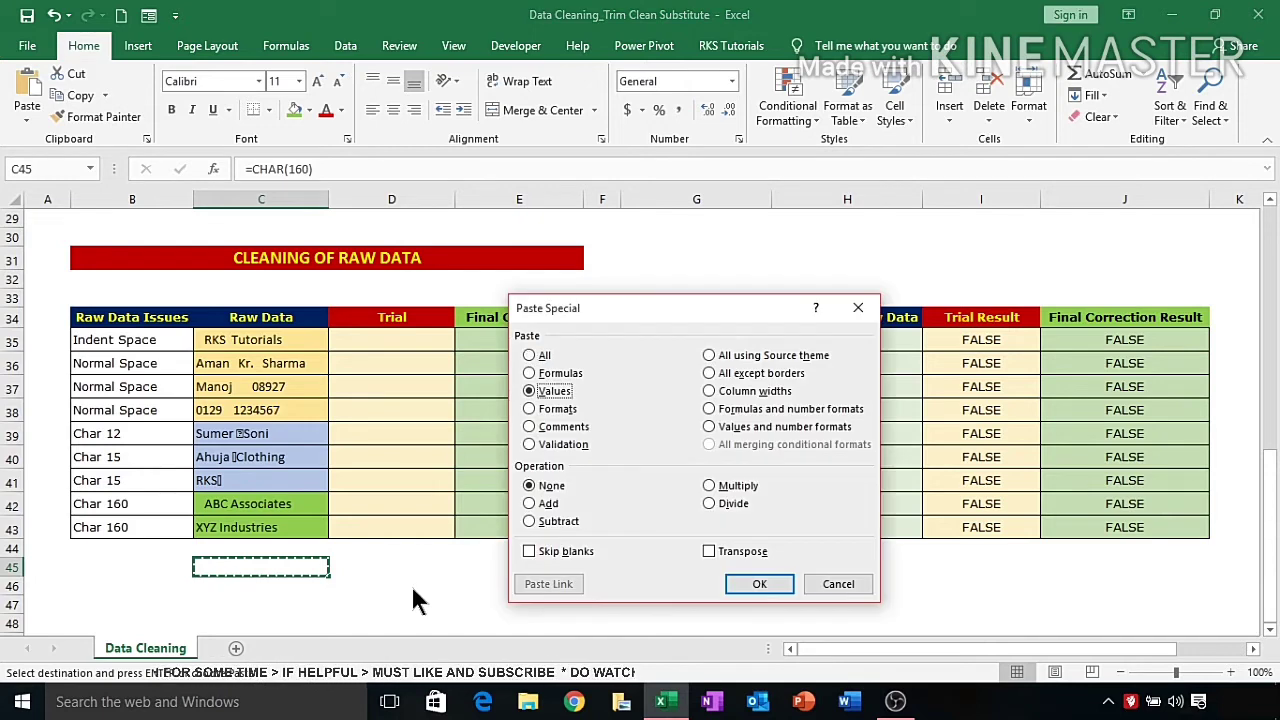
pyautogui.press('Return')
pyautogui.click(305, 170)
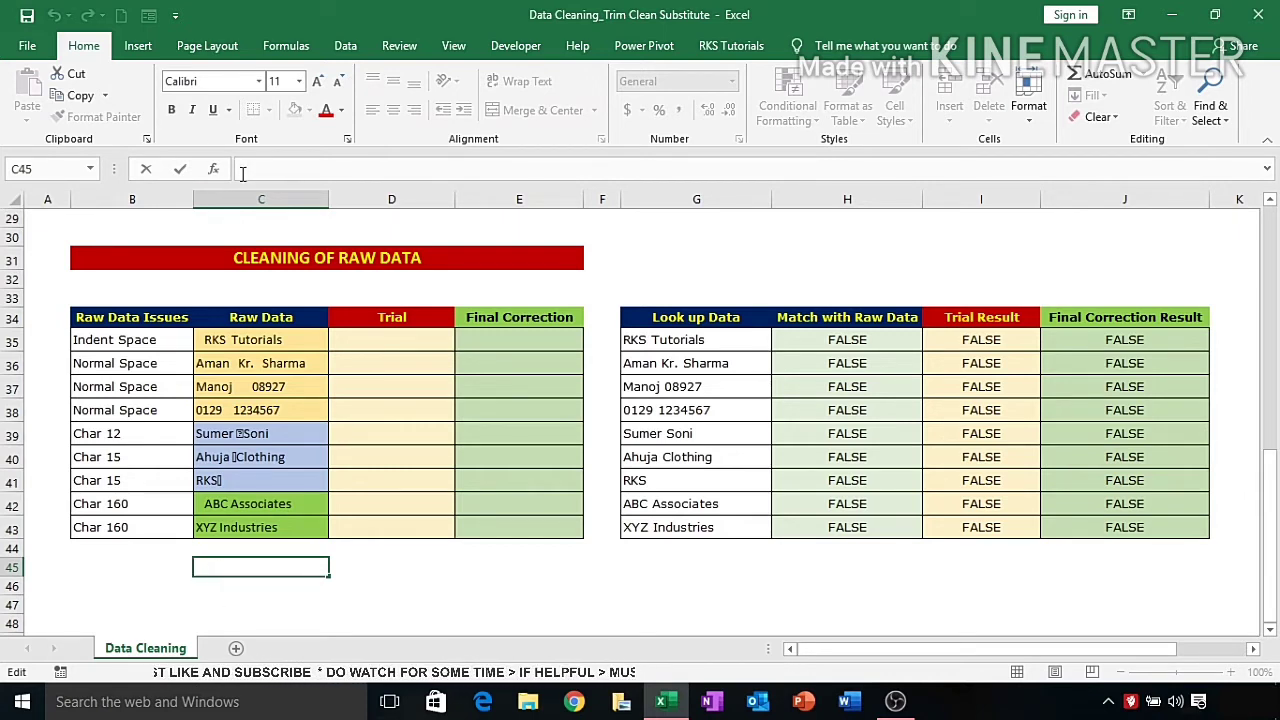
pyautogui.press('Escape')
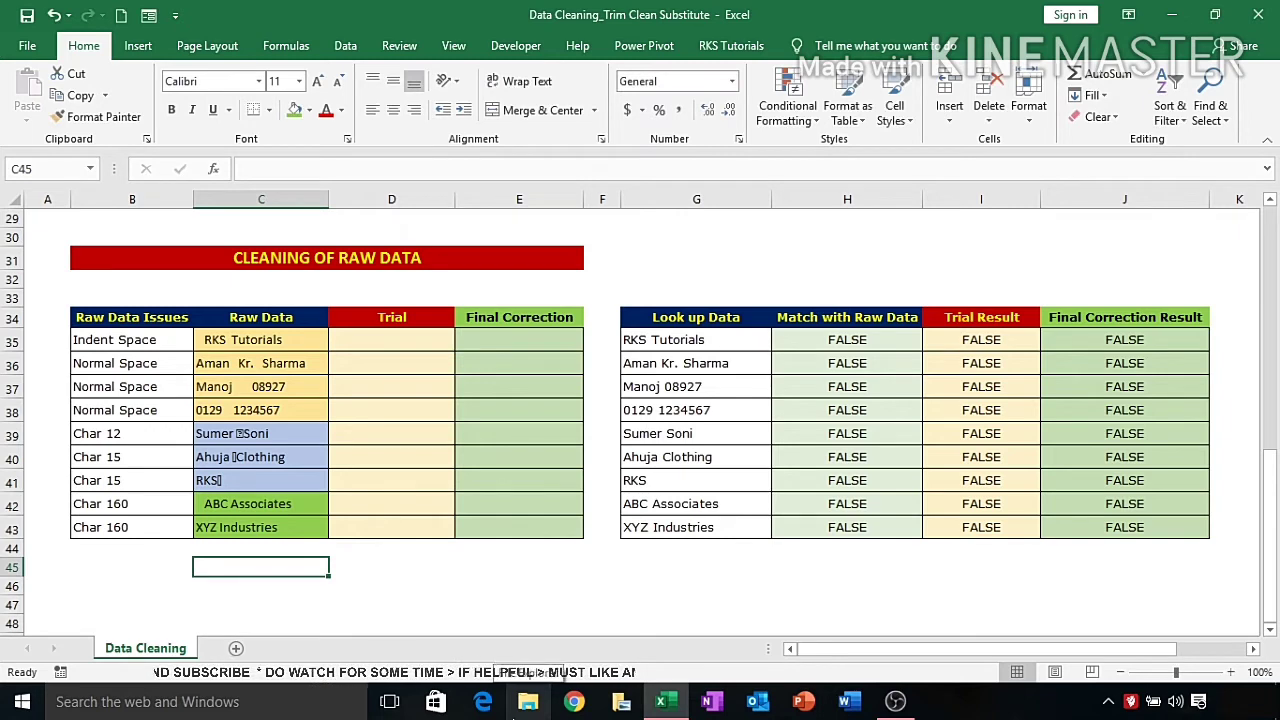
pyautogui.click(390, 590)
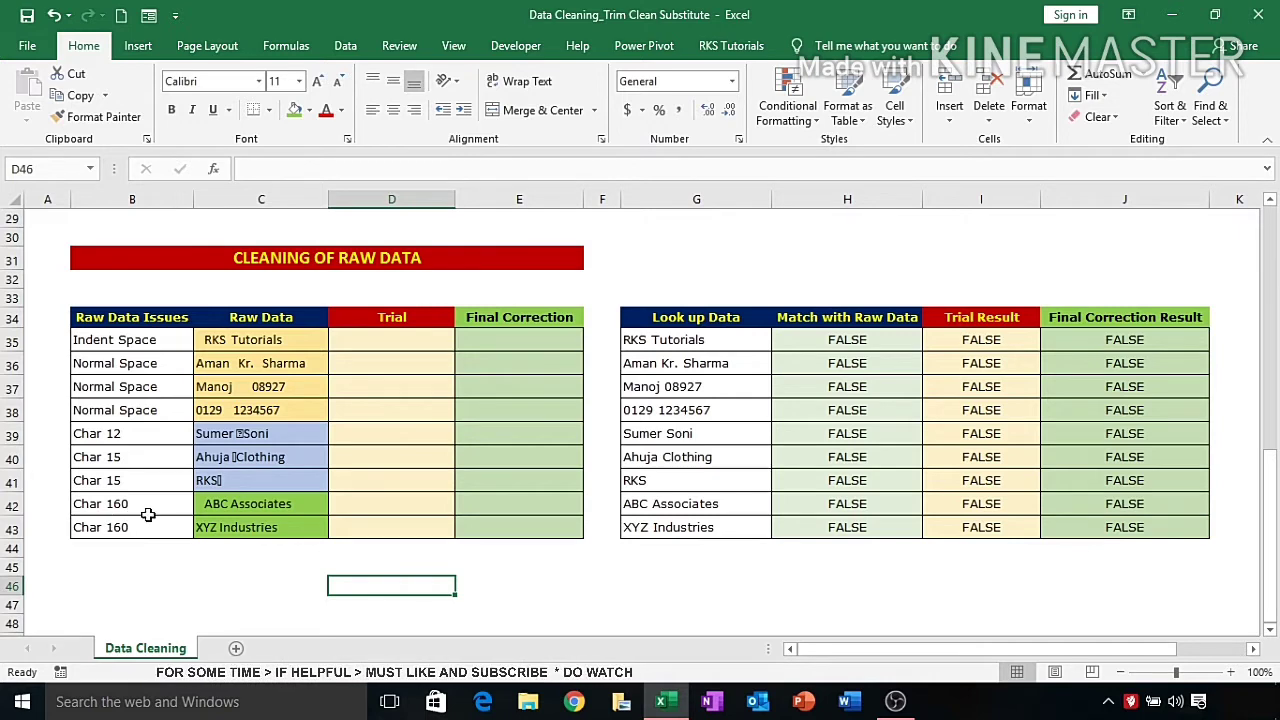
# Compare the Raw Data in C35:C43 with the Look up Data in G35:G43 and the match results in H35:J43
pyautogui.moveTo(261, 340); pyautogui.dragTo(265, 531)
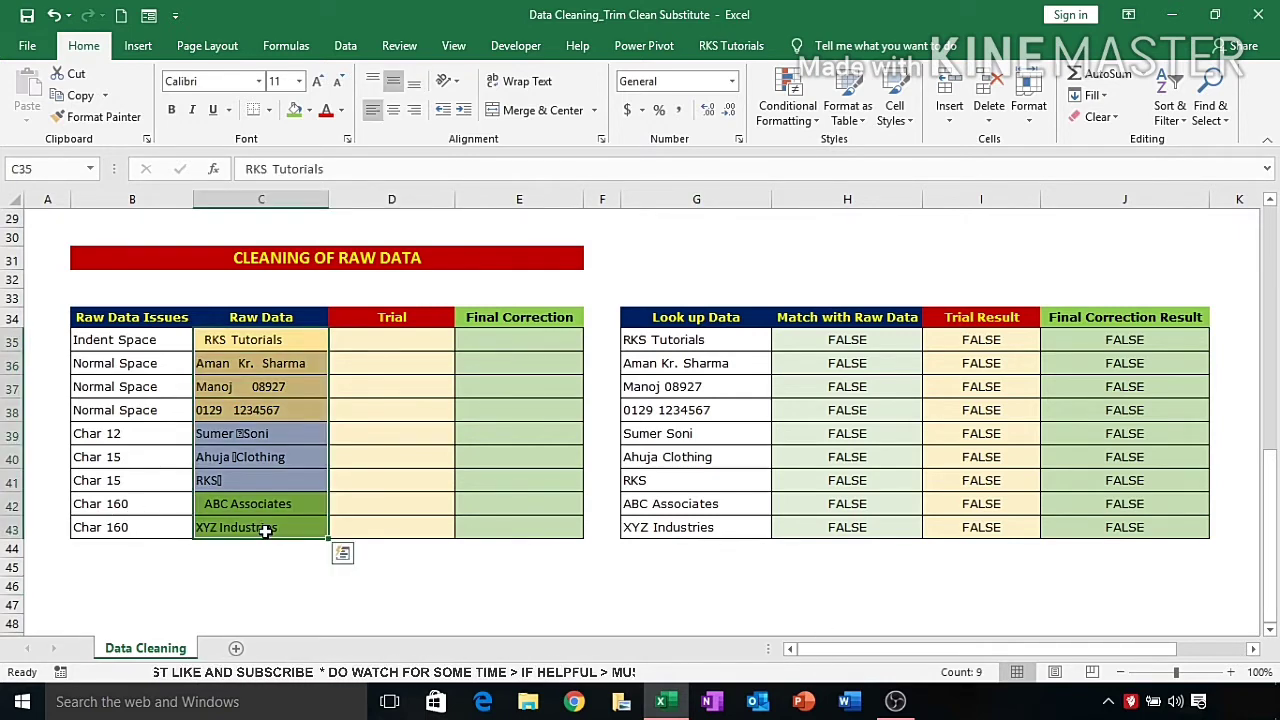
pyautogui.moveTo(697, 339); pyautogui.dragTo(685, 536)
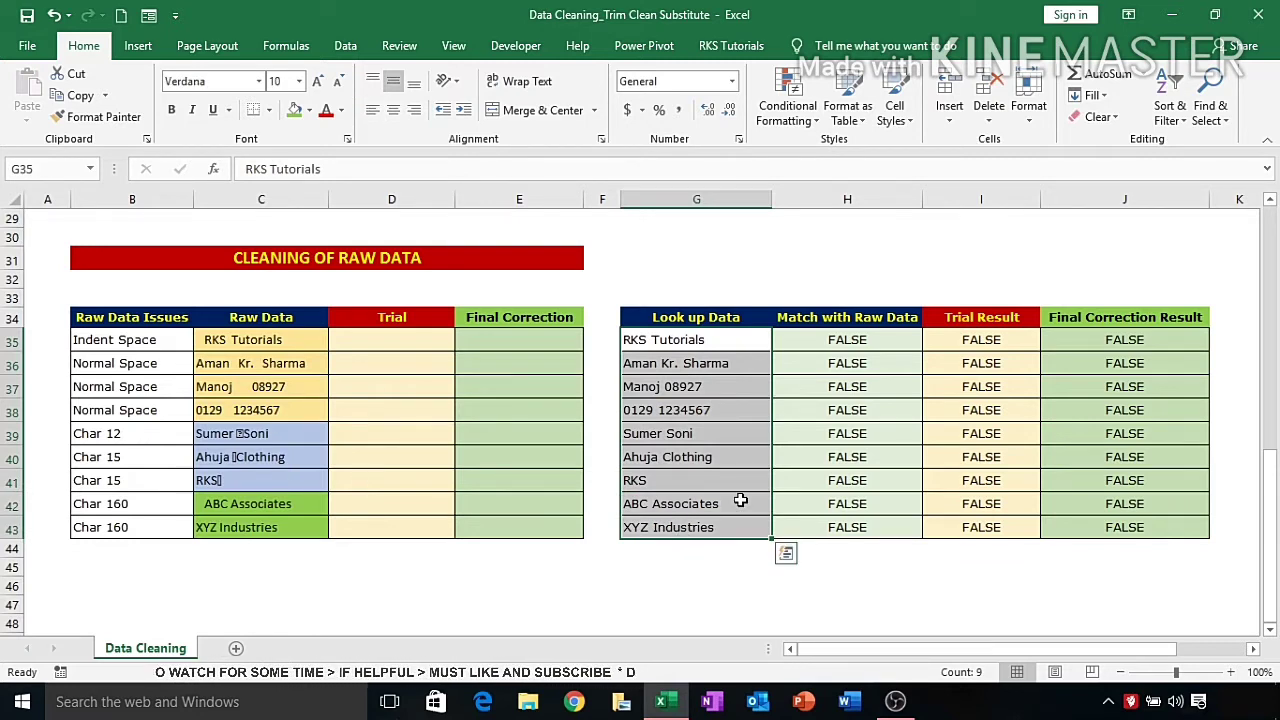
pyautogui.moveTo(282, 340); pyautogui.dragTo(236, 530)
pyautogui.moveTo(715, 339); pyautogui.dragTo(709, 522)
pyautogui.moveTo(849, 338); pyautogui.dragTo(1091, 527)
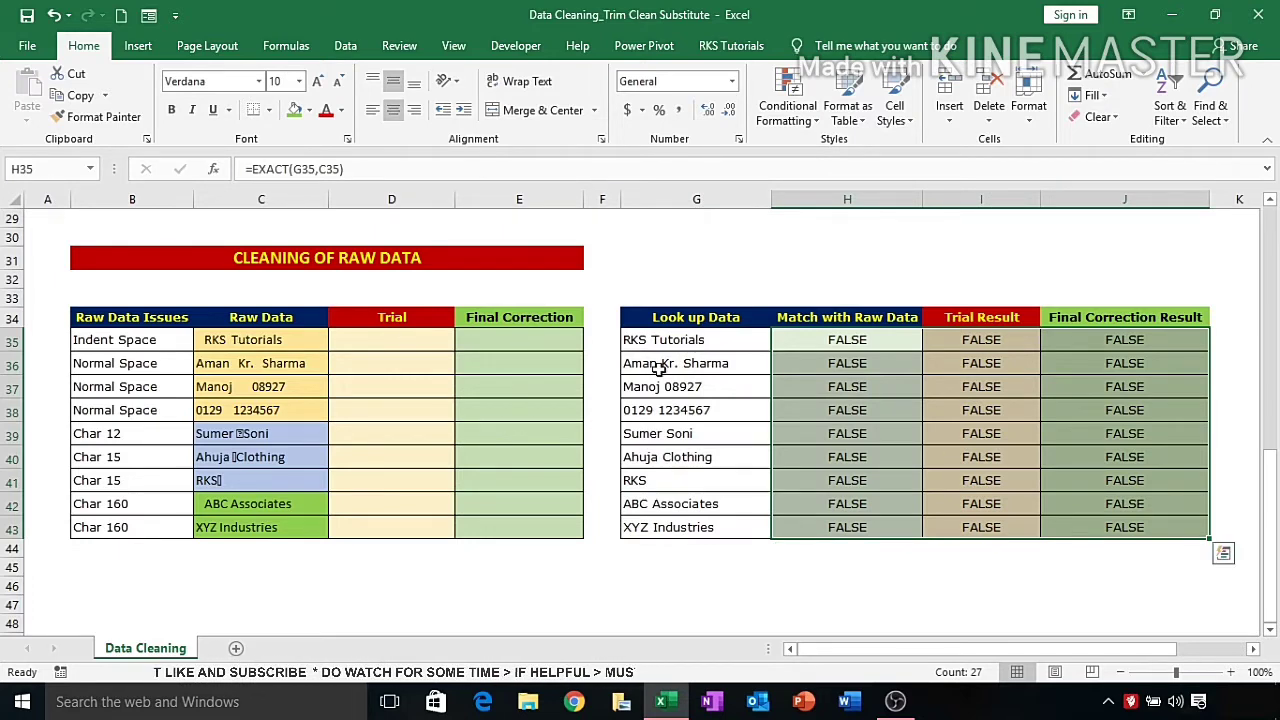
pyautogui.click(704, 585)
# Inspect the EXACT formula in H35 and the Look up Data and Raw Data ranges that the Match with Raw Data column compares
pyautogui.moveTo(843, 339); pyautogui.dragTo(840, 527)
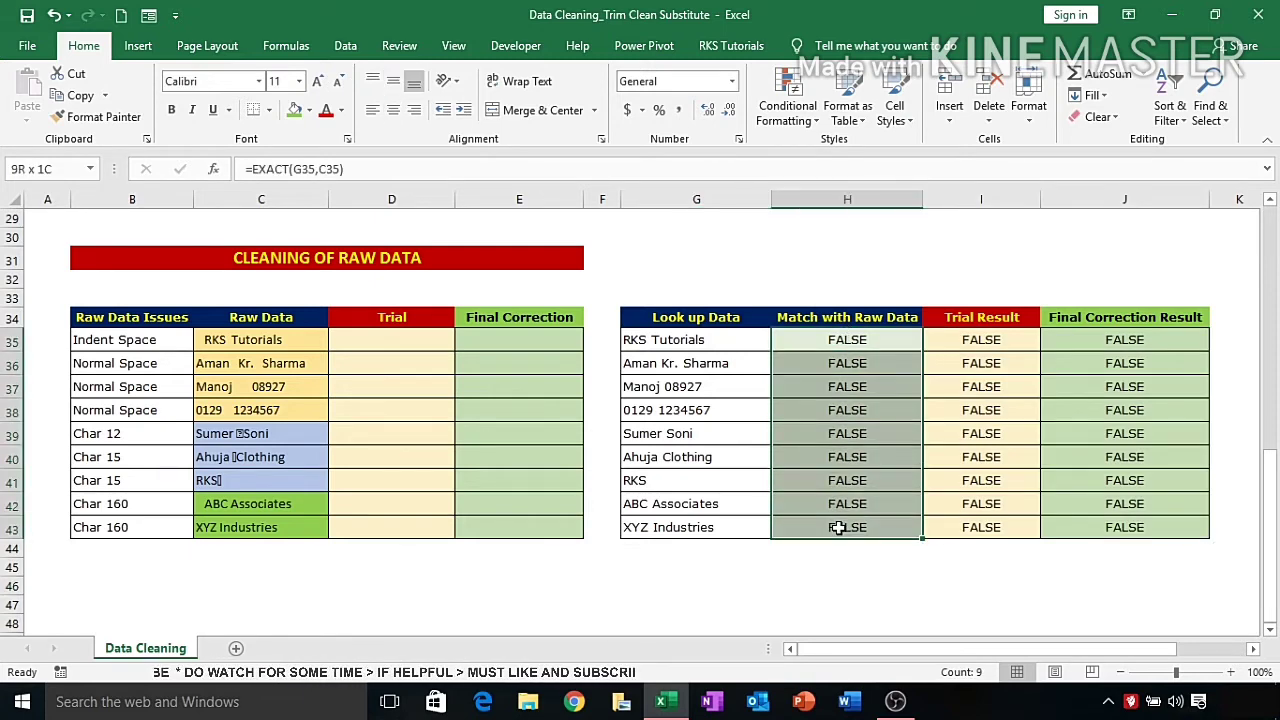
pyautogui.click(848, 340)
pyautogui.press('F2')
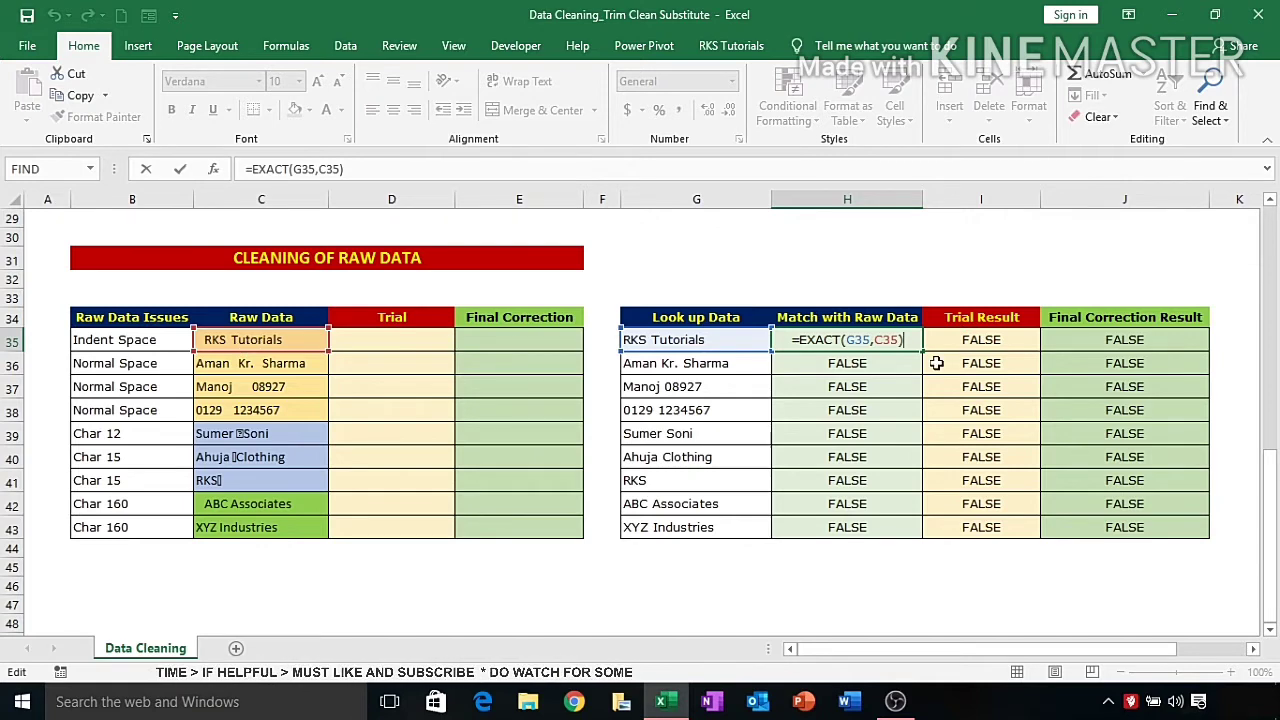
pyautogui.click(857, 346)
pyautogui.moveTo(877, 340); pyautogui.dragTo(877, 528)
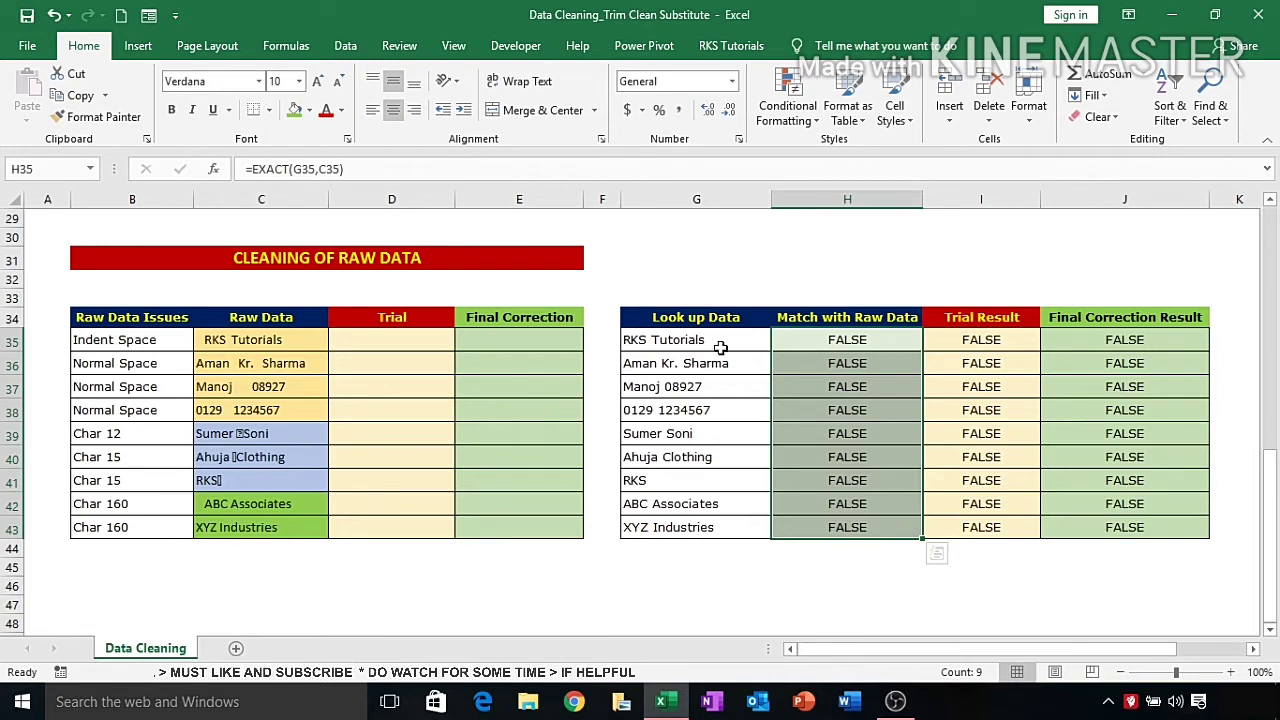
pyautogui.moveTo(720, 344); pyautogui.dragTo(704, 535)
pyautogui.moveTo(290, 340); pyautogui.dragTo(271, 518)
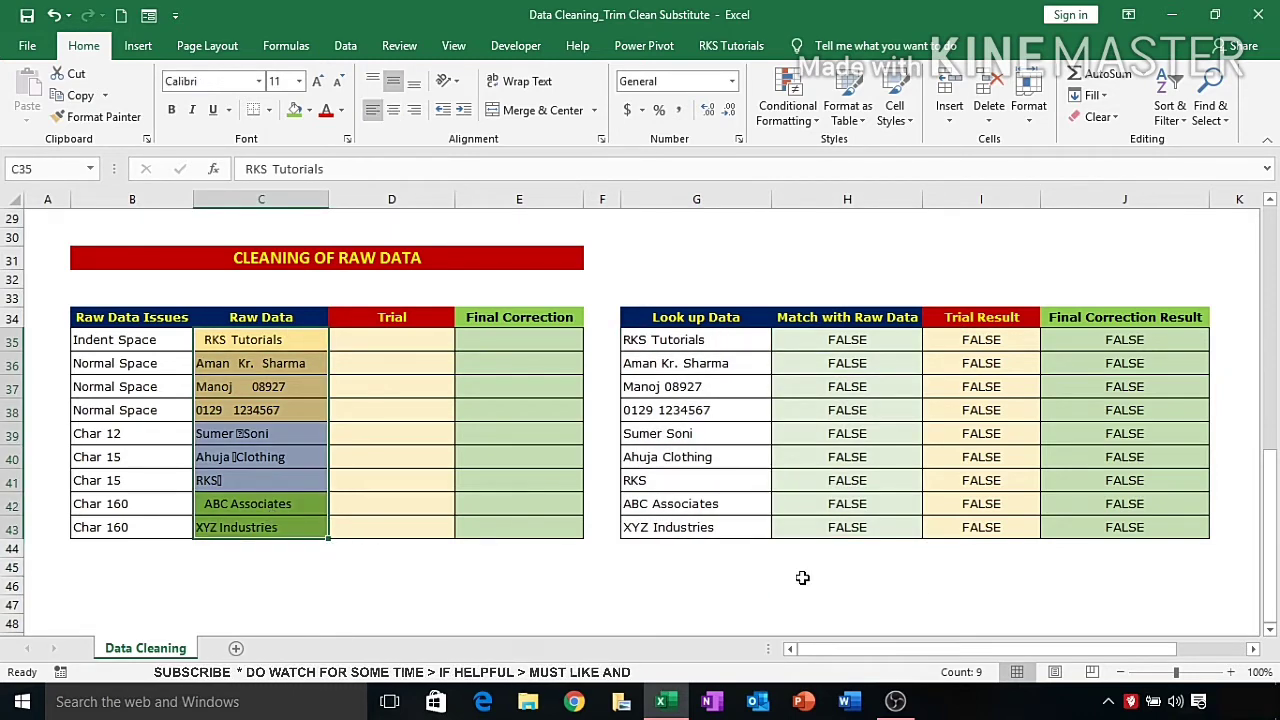
pyautogui.moveTo(803, 580); pyautogui.dragTo(808, 566)
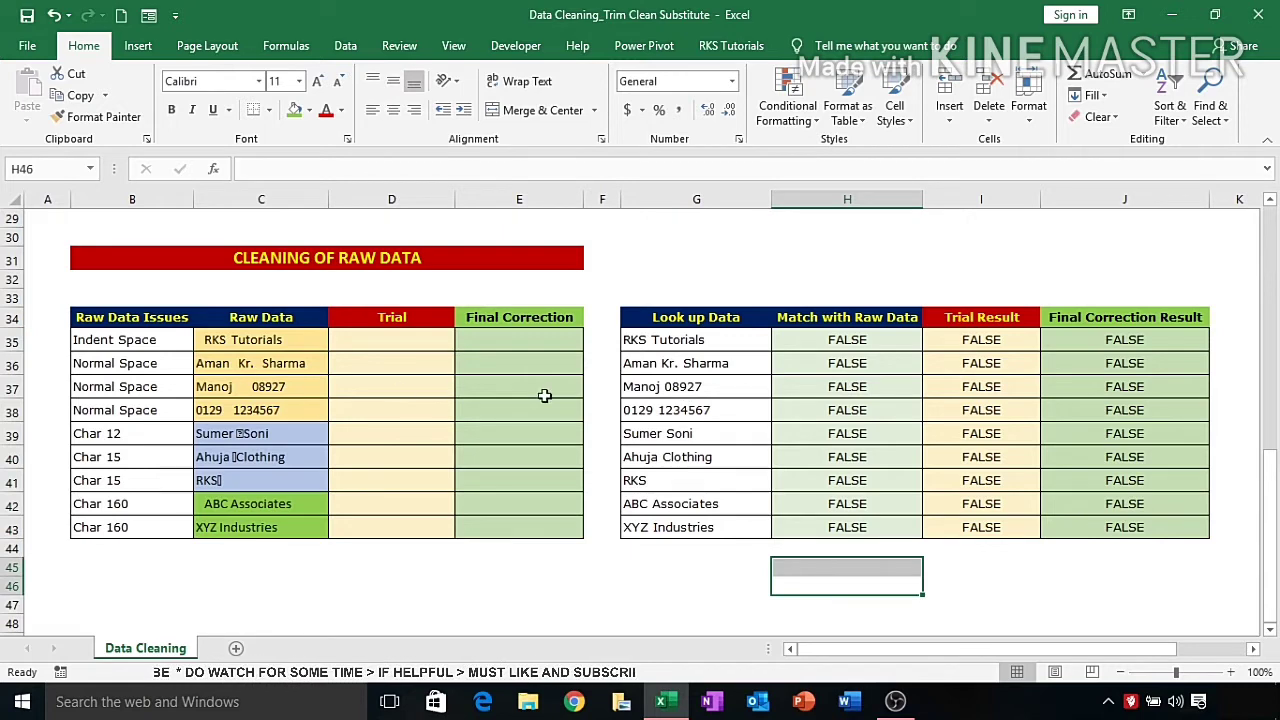
# Review the formulas of the Trial Result and Final Correction Result columns and the empty Final Correction range E35:E43
pyautogui.moveTo(860, 339); pyautogui.dragTo(843, 527)
pyautogui.click(995, 339)
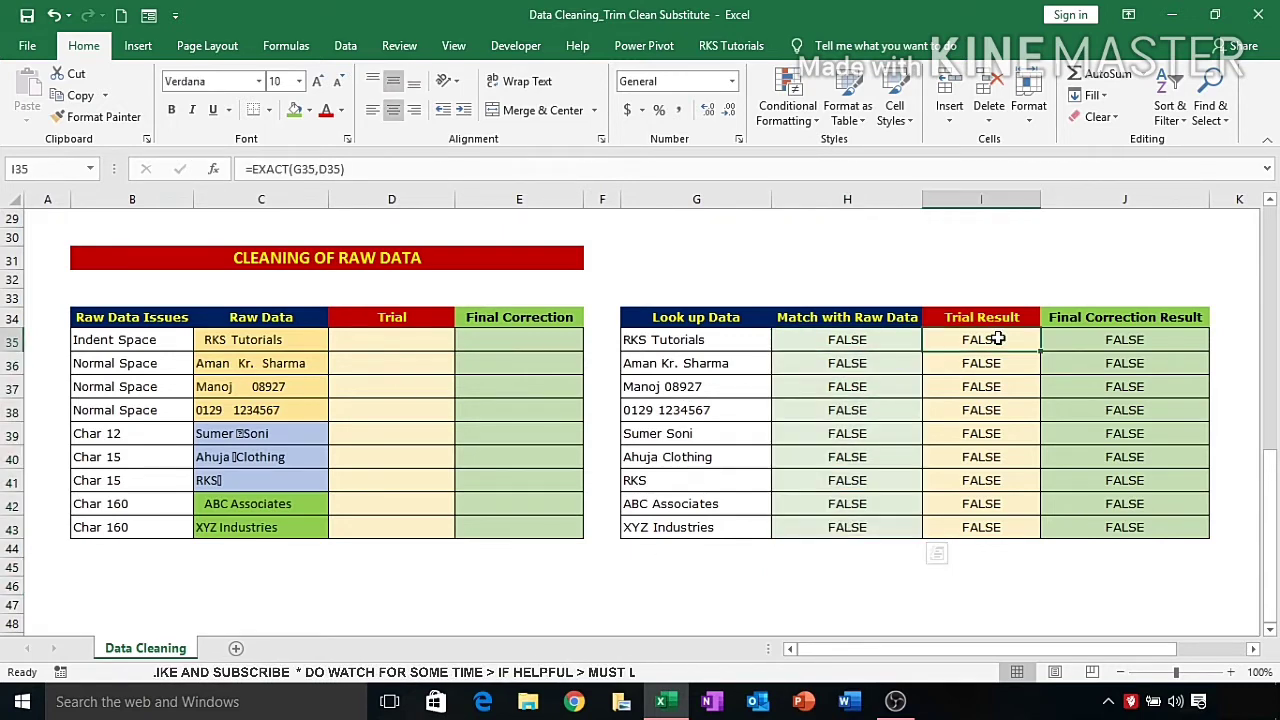
pyautogui.moveTo(995, 341); pyautogui.dragTo(986, 527)
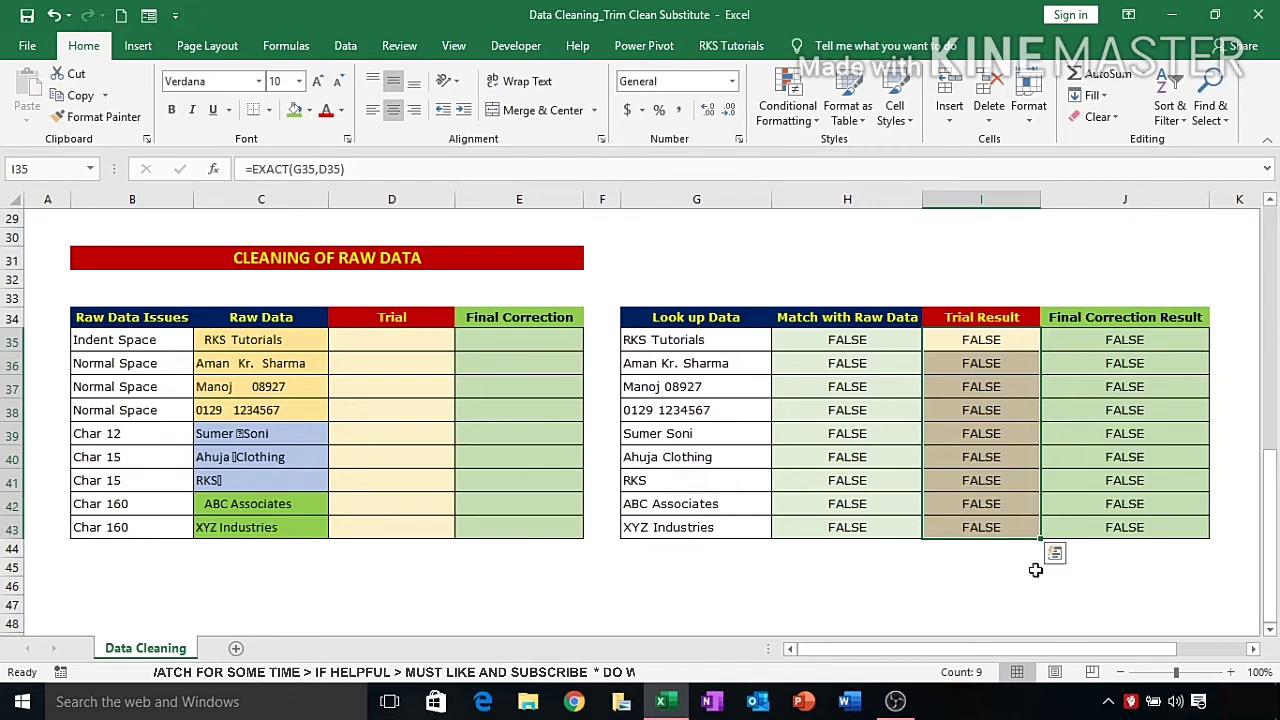
pyautogui.moveTo(1148, 340); pyautogui.dragTo(1156, 524)
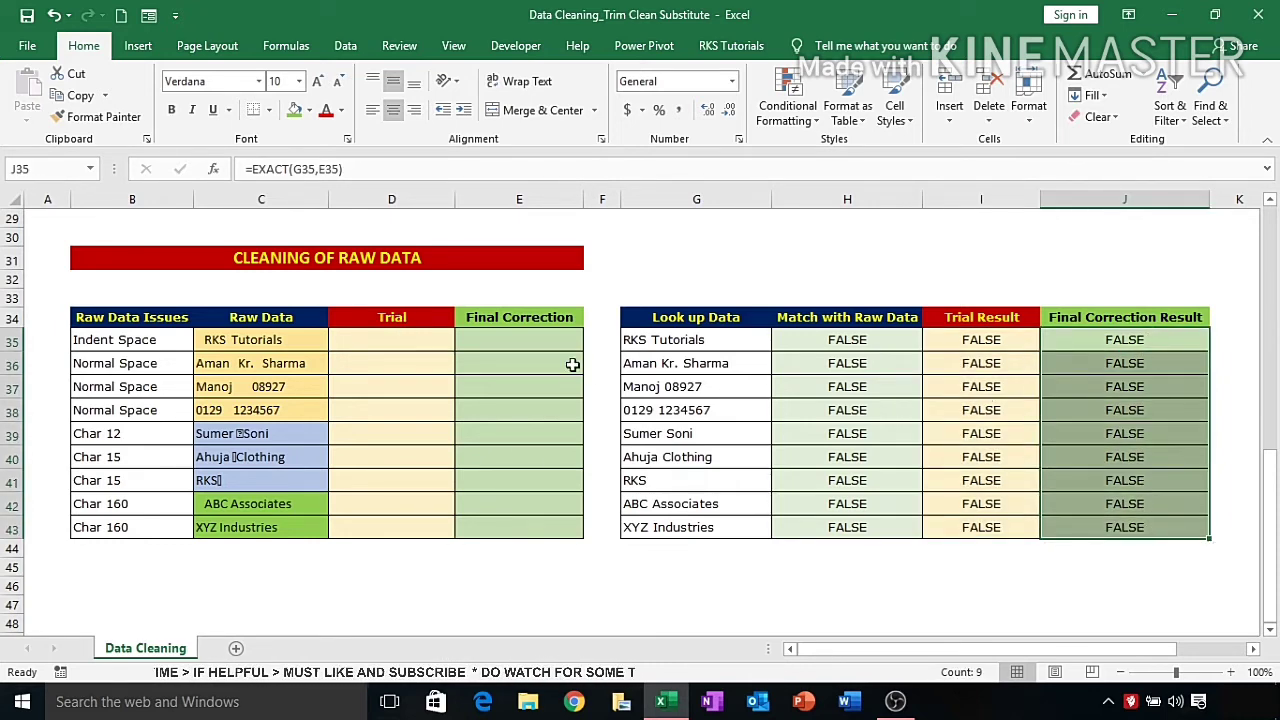
pyautogui.moveTo(541, 343); pyautogui.dragTo(531, 528)
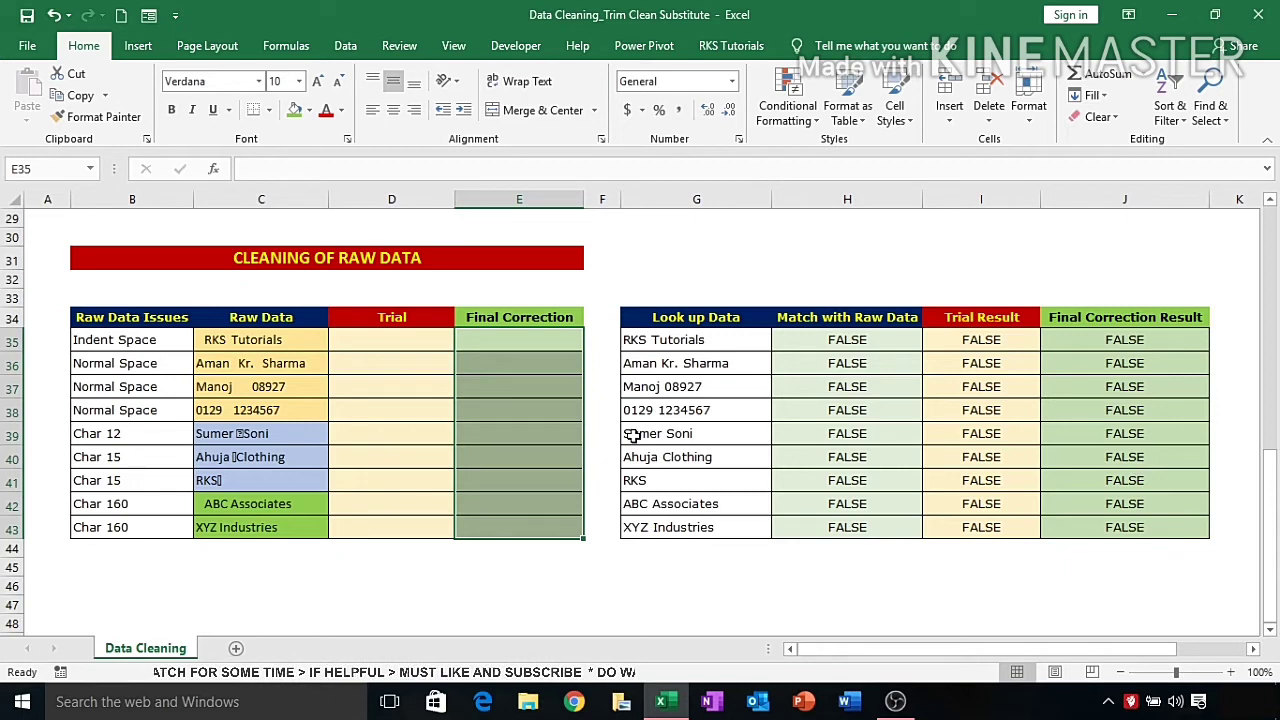
# Enter =TRIM(C35) in D35, the first cell of the Trial column
pyautogui.click(386, 318)
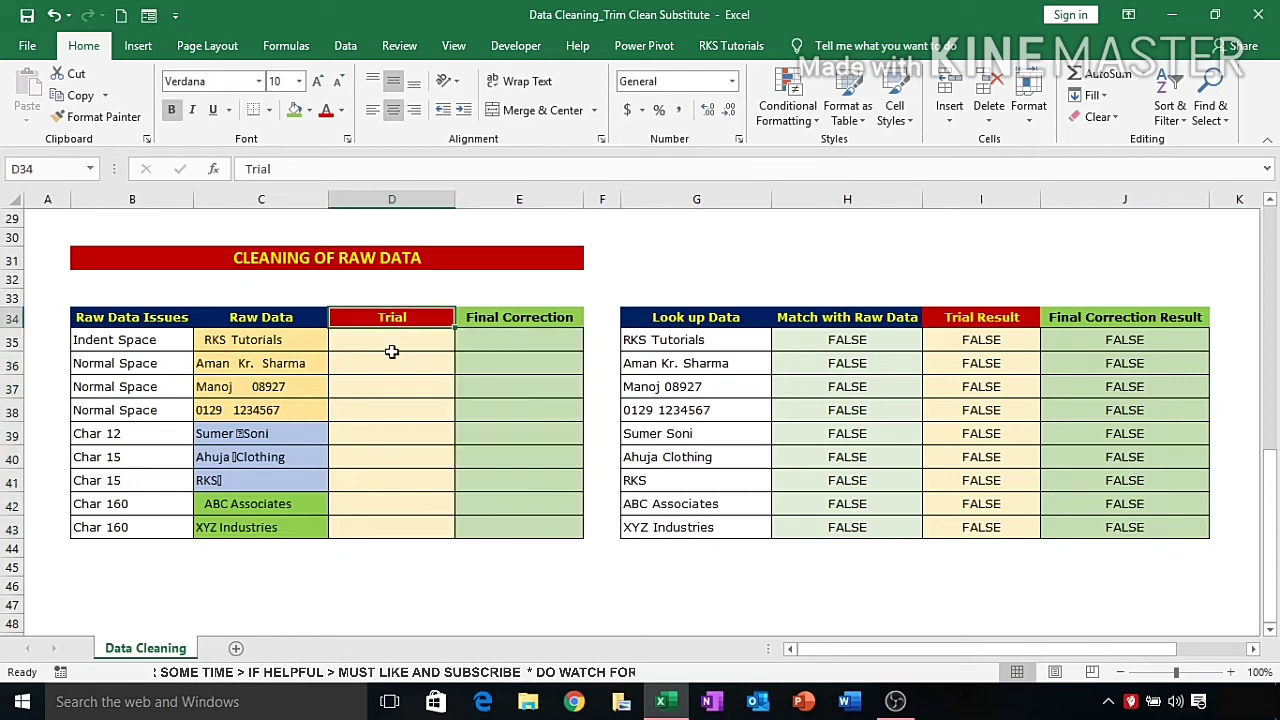
pyautogui.click(398, 342)
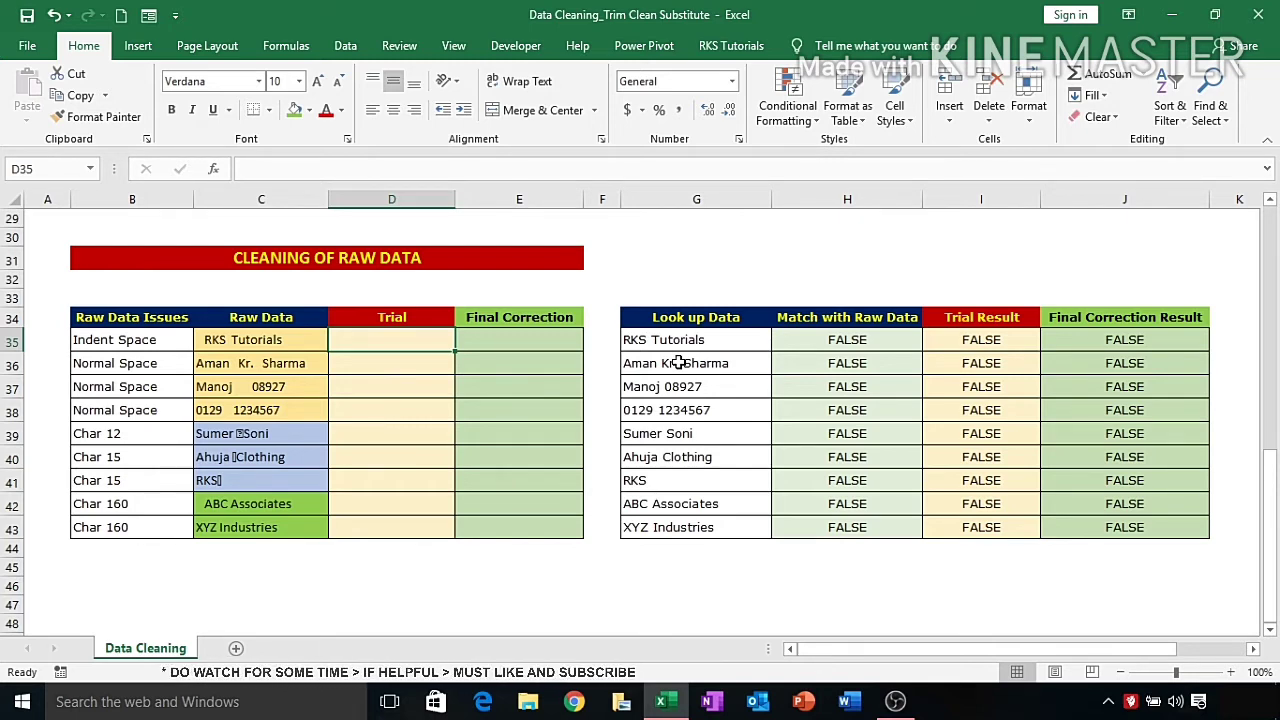
pyautogui.write('=')
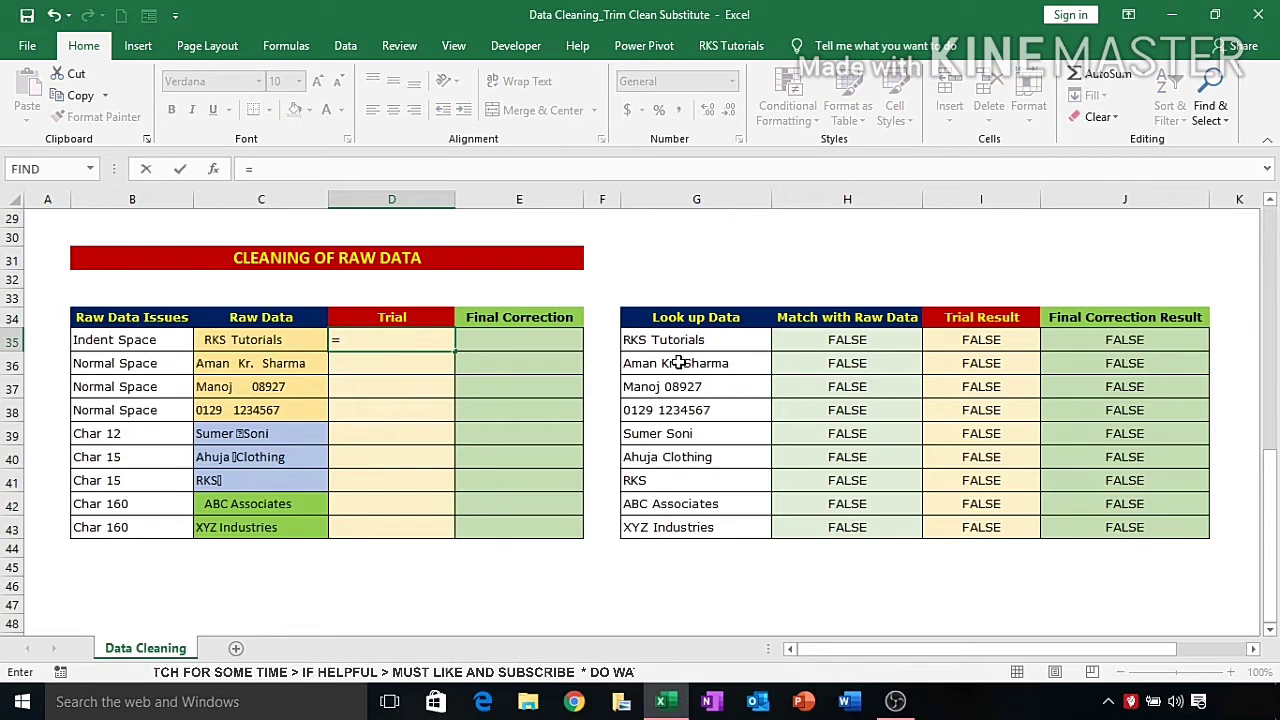
pyautogui.write('Trim')
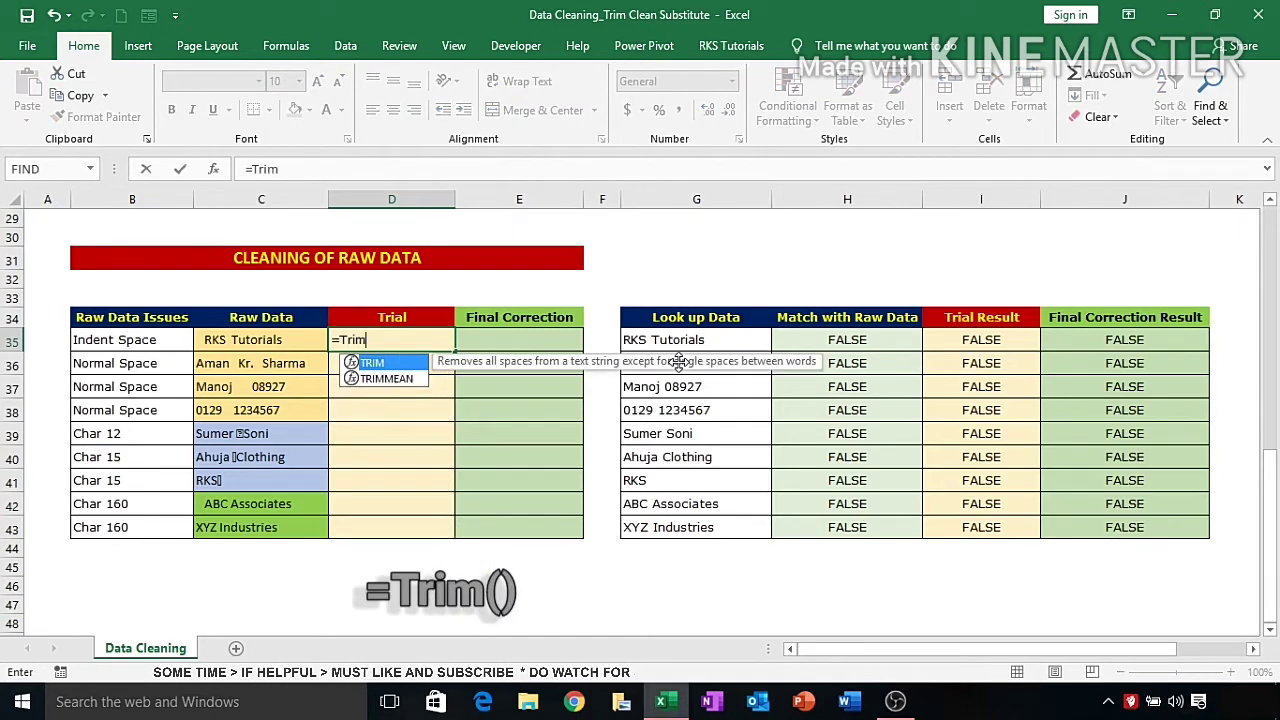
pyautogui.write('(')
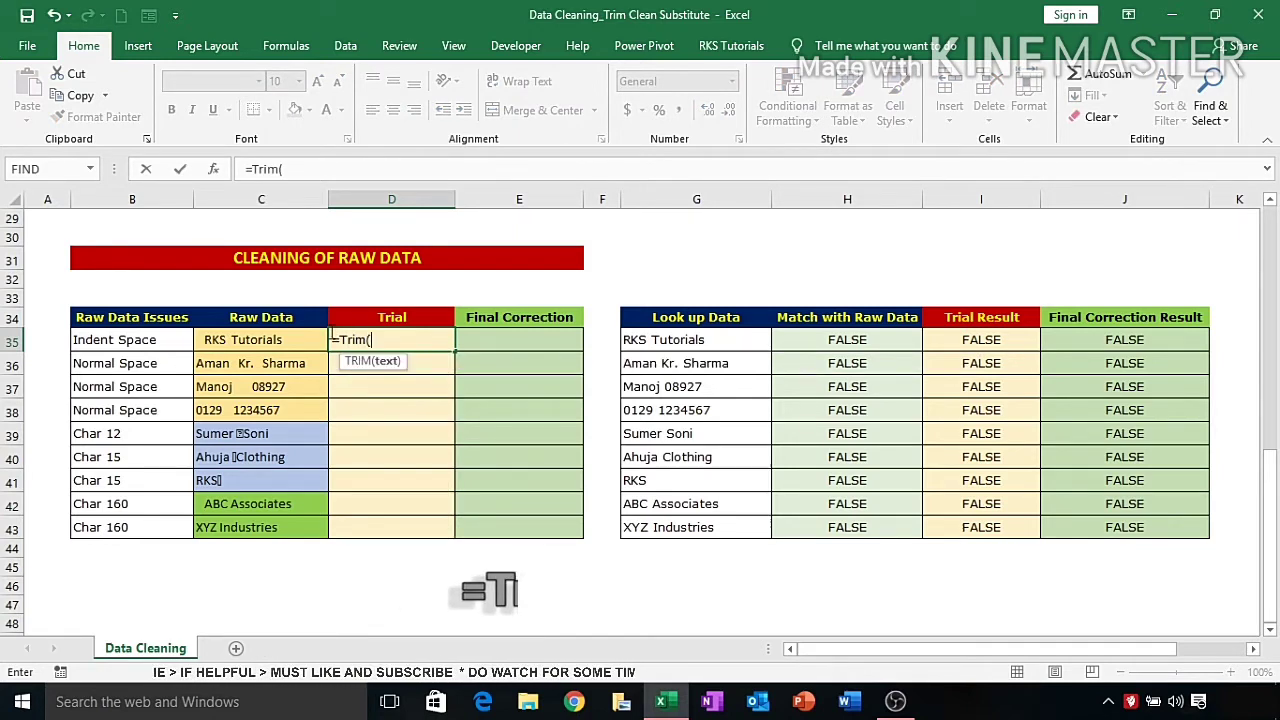
pyautogui.click(291, 340)
pyautogui.write(')')
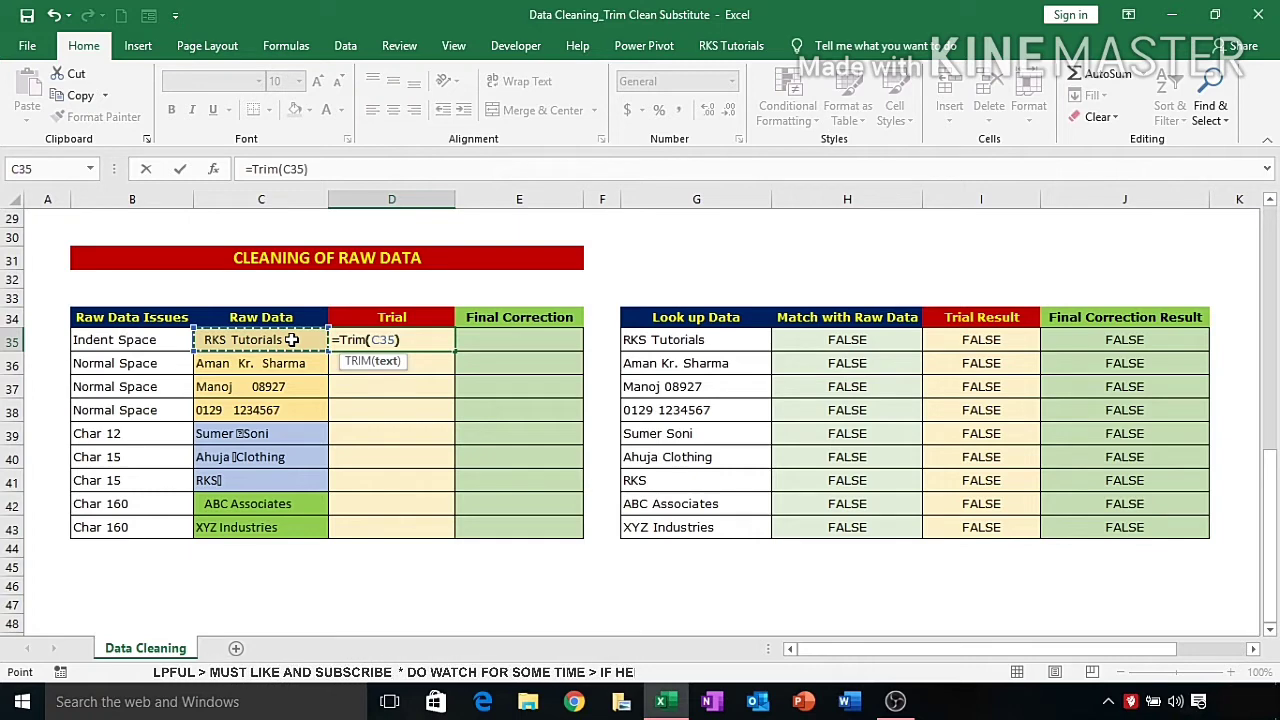
pyautogui.press('Return')
# Fill the TRIM formula from D35 down through D43
pyautogui.press('Up')
pyautogui.hotkey('shift', 'Down')
pyautogui.hotkey('shift', 'Down')
pyautogui.hotkey('shift', 'Down')
pyautogui.hotkey('shift', 'Down')
pyautogui.hotkey('shift', 'Down')
pyautogui.hotkey('shift', 'Down')
pyautogui.hotkey('shift', 'Down')
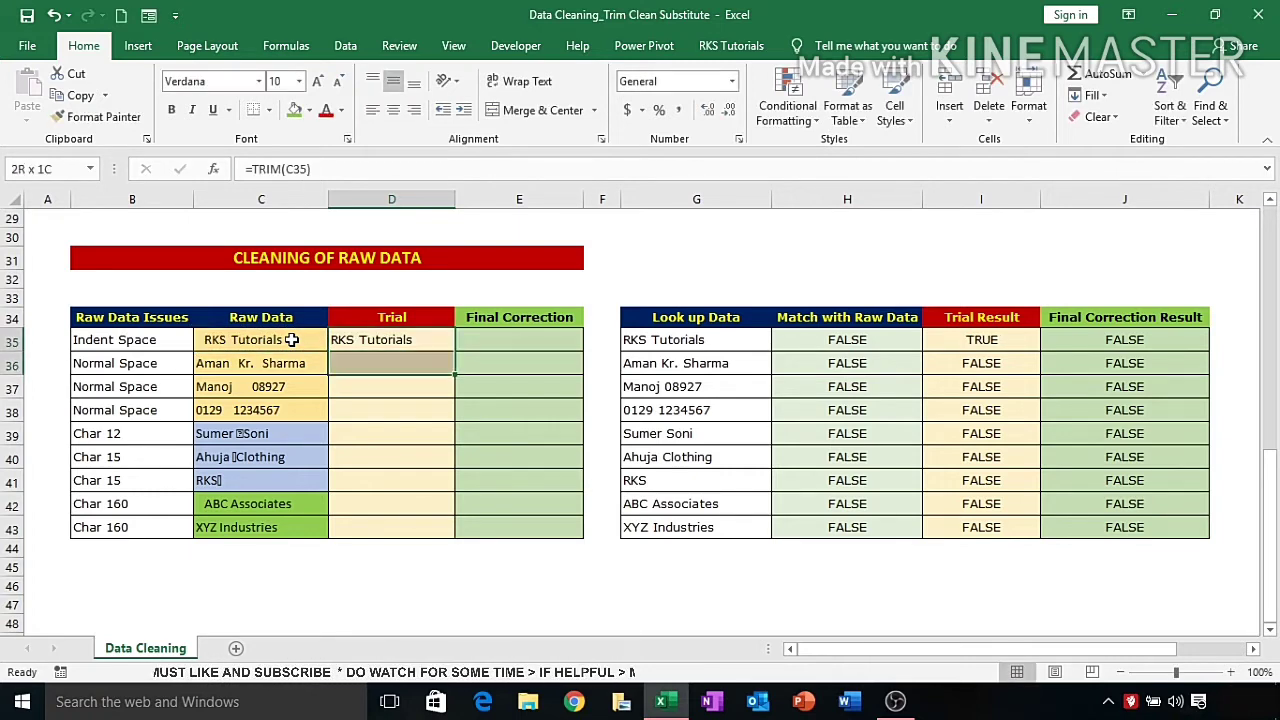
pyautogui.hotkey('shift', 'Down')
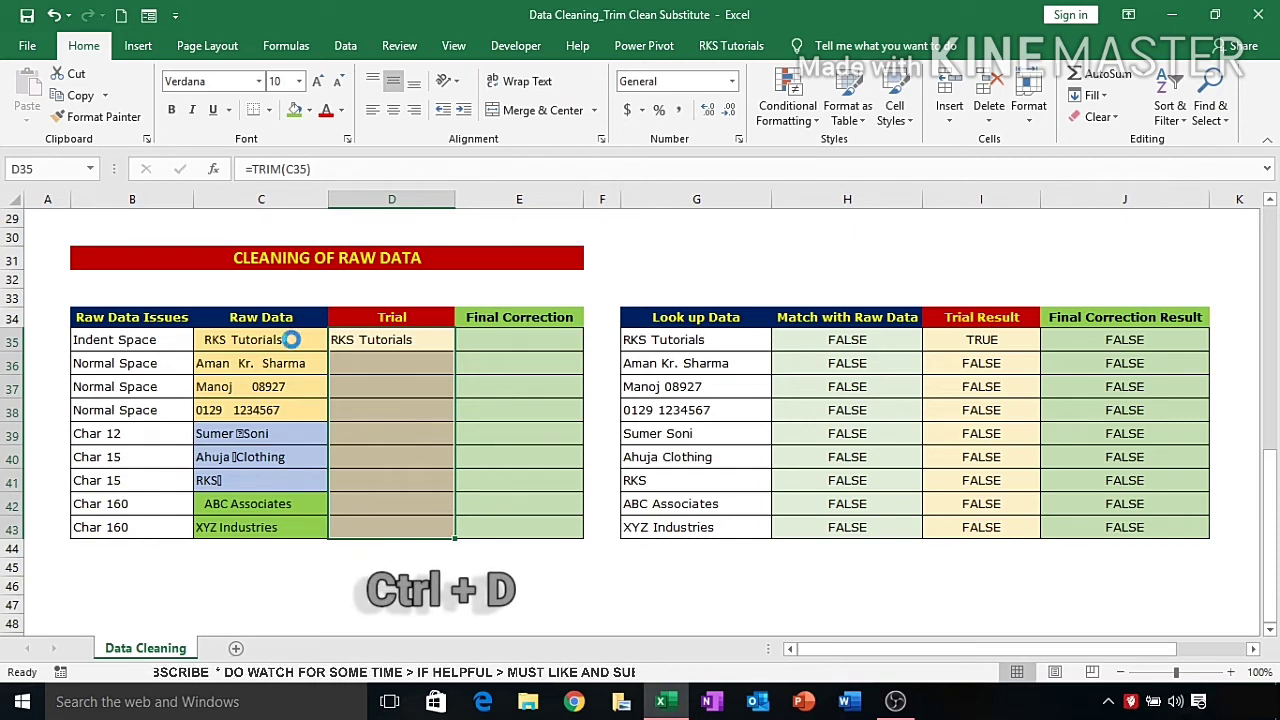
pyautogui.hotkey('ctrl', 'd')
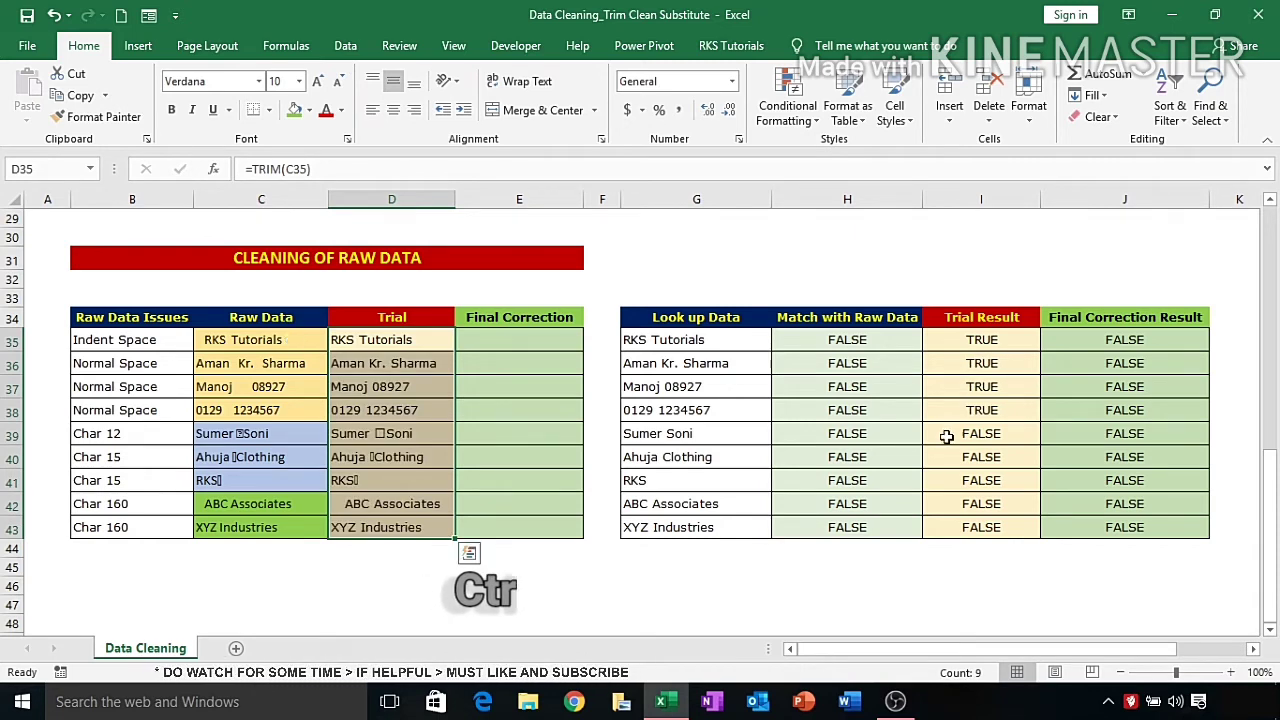
# Examine the trimmed values in D35:D43, the EXACT formula in I35 and which rows of the Trial Result column match
pyautogui.moveTo(400, 343); pyautogui.dragTo(438, 534)
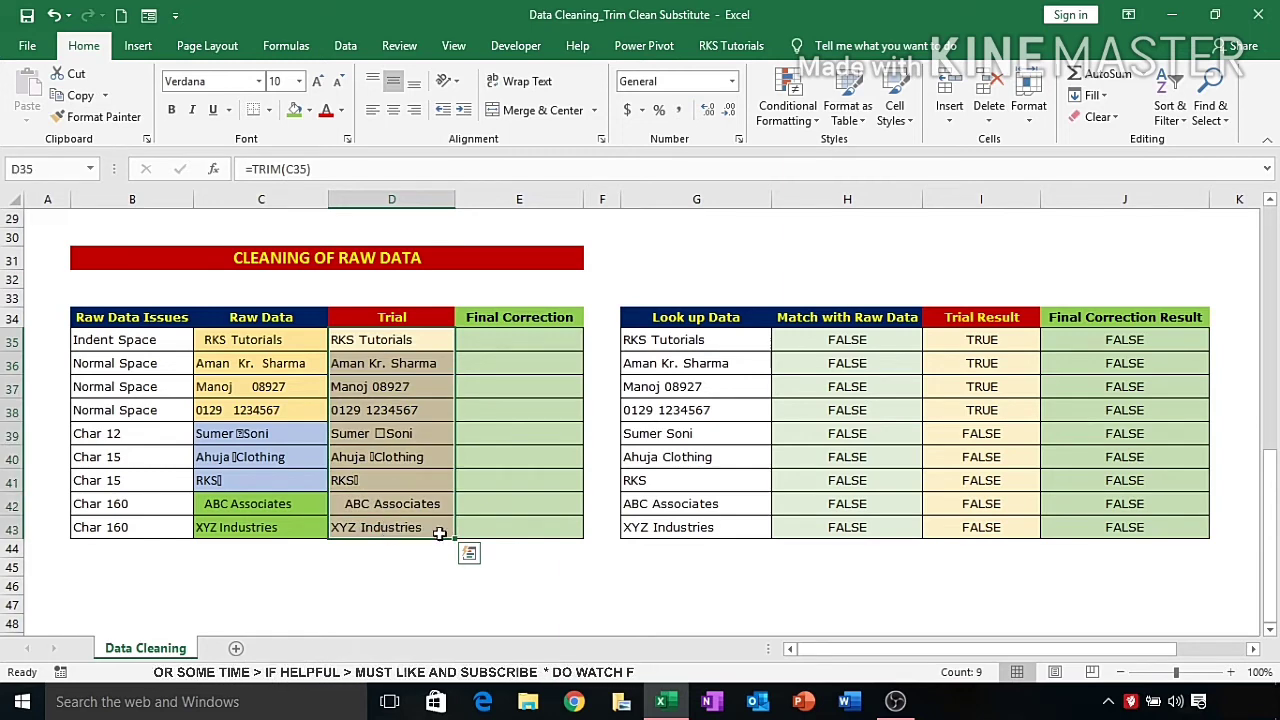
pyautogui.moveTo(976, 340); pyautogui.dragTo(976, 500)
pyautogui.click(980, 345)
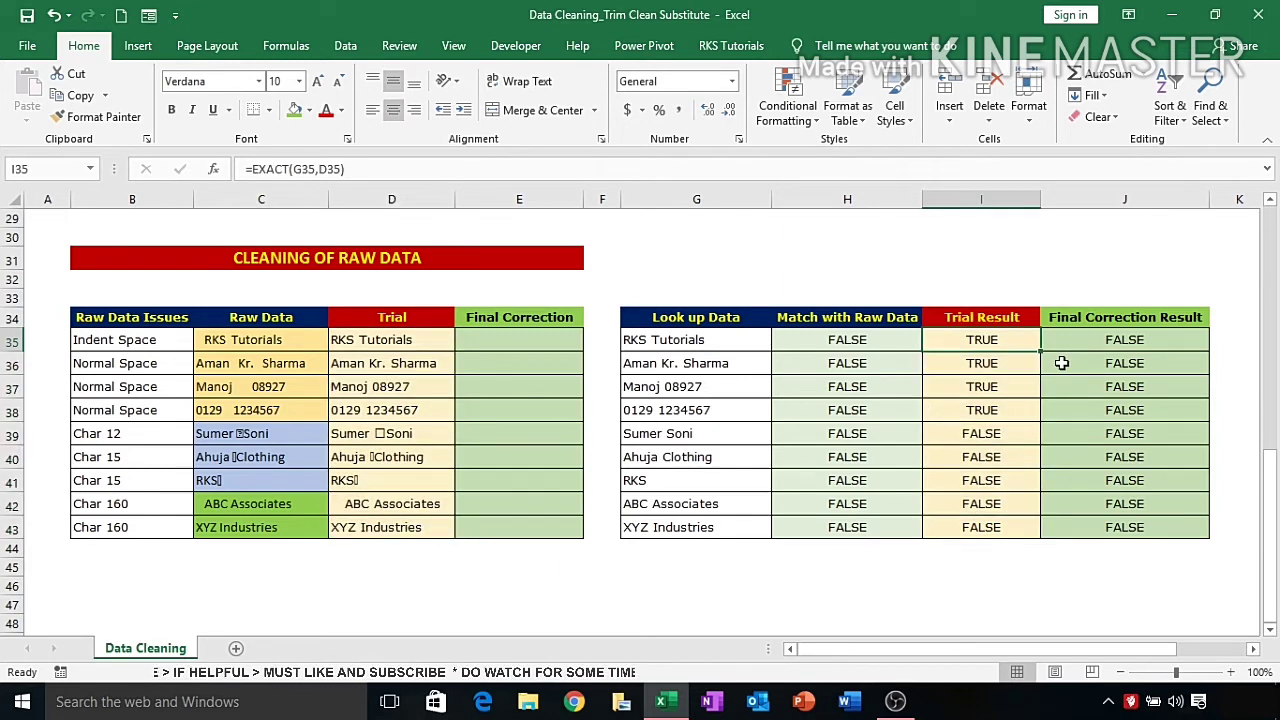
pyautogui.press('F2')
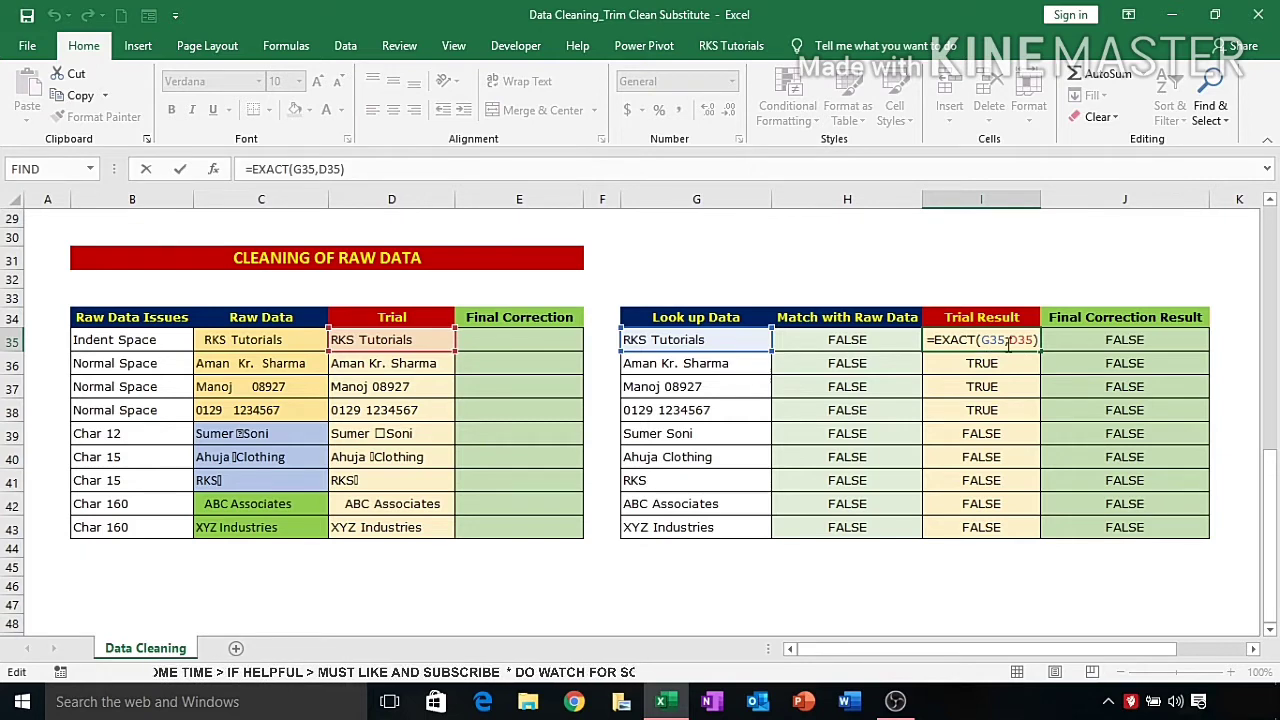
pyautogui.hotkey('ctrl', 'Return')
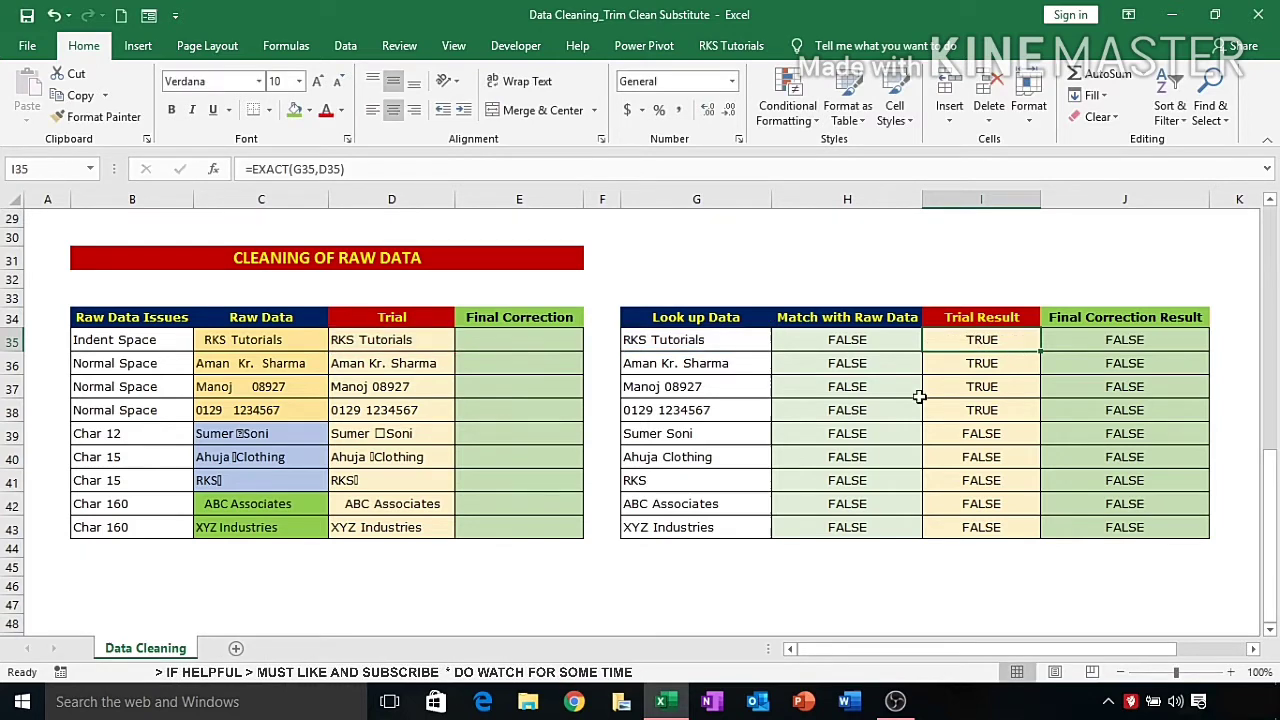
pyautogui.moveTo(985, 341); pyautogui.dragTo(388, 410)
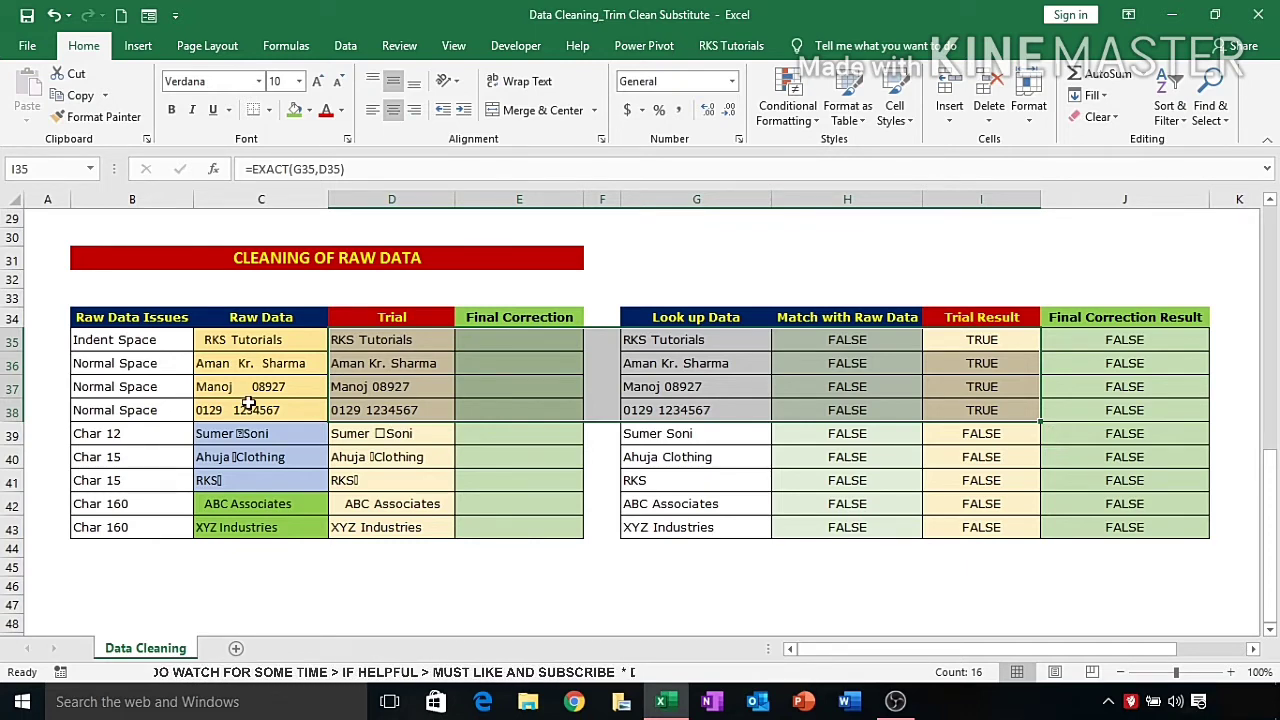
pyautogui.click(870, 460)
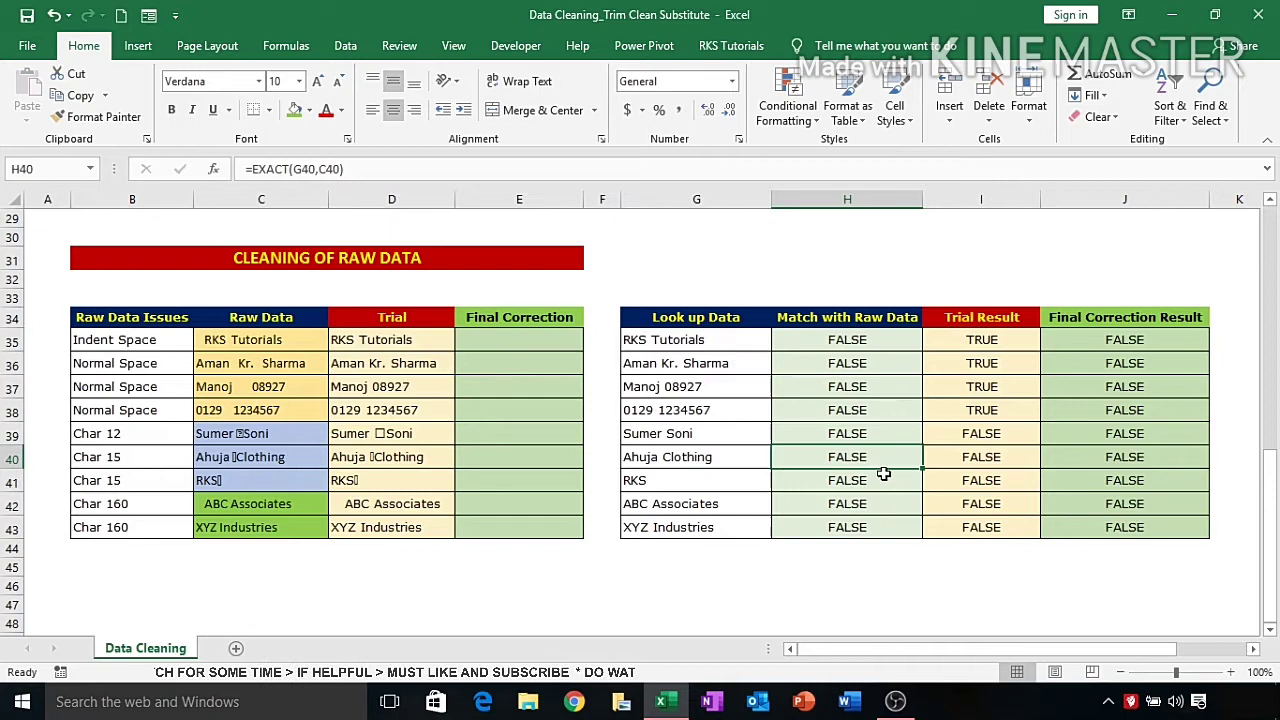
pyautogui.click(978, 438)
pyautogui.moveTo(980, 447); pyautogui.dragTo(980, 526)
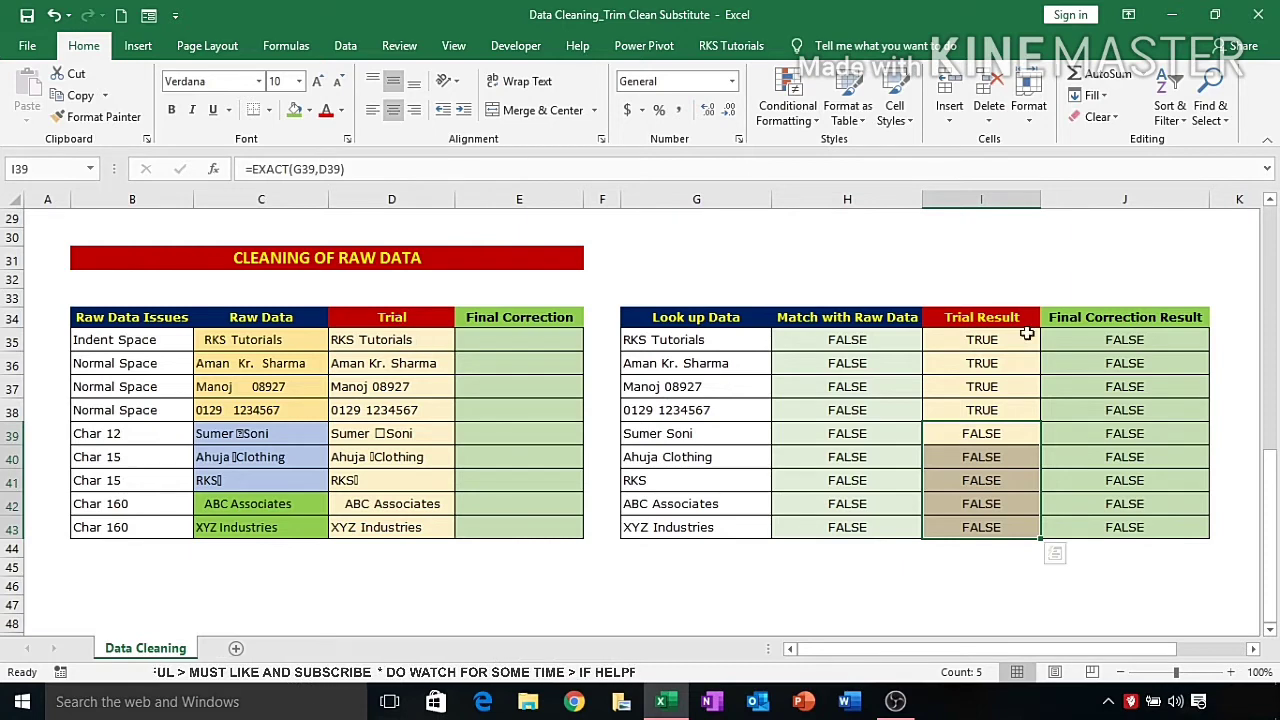
# Clear the TRIM formulas from the Trial range D35:D43
pyautogui.click(423, 342)
pyautogui.moveTo(423, 342); pyautogui.dragTo(414, 525)
pyautogui.press('Delete')
pyautogui.press('Down')
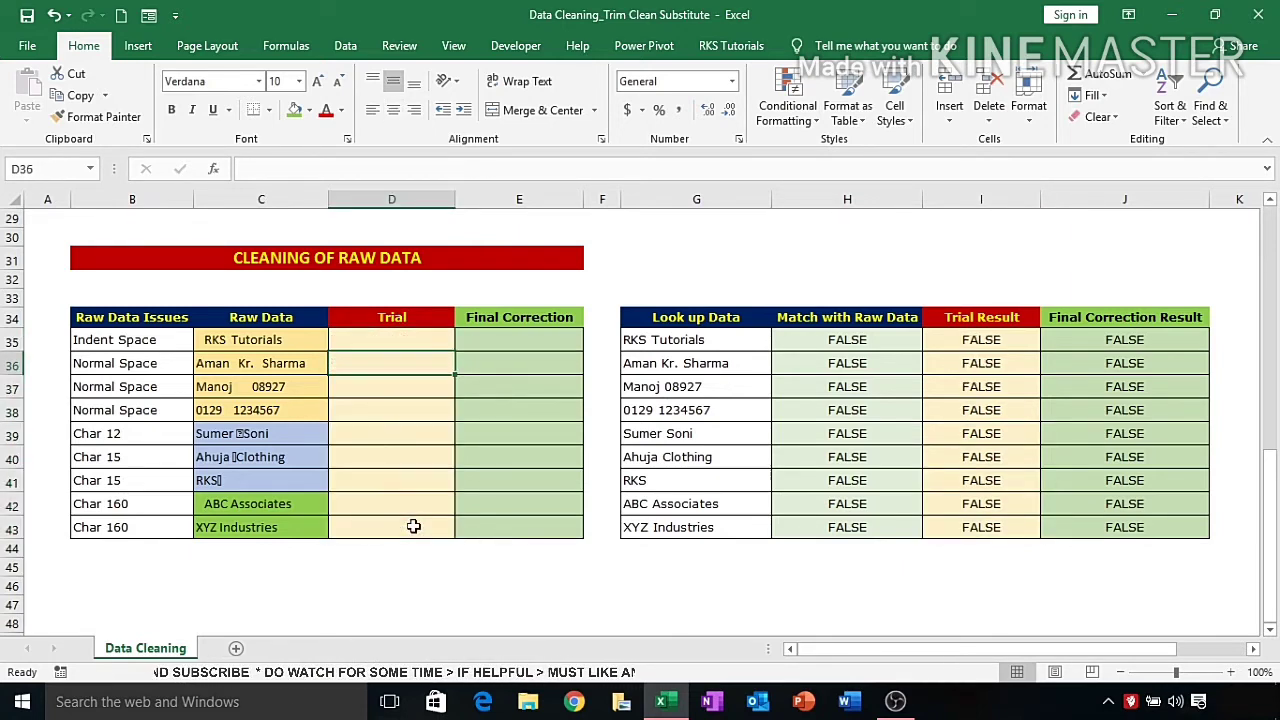
# Enter =CLEAN(C35) in D35 of the Trial column
pyautogui.press('Up')
pyautogui.press('Up')
pyautogui.press('Down')
pyautogui.write('=')
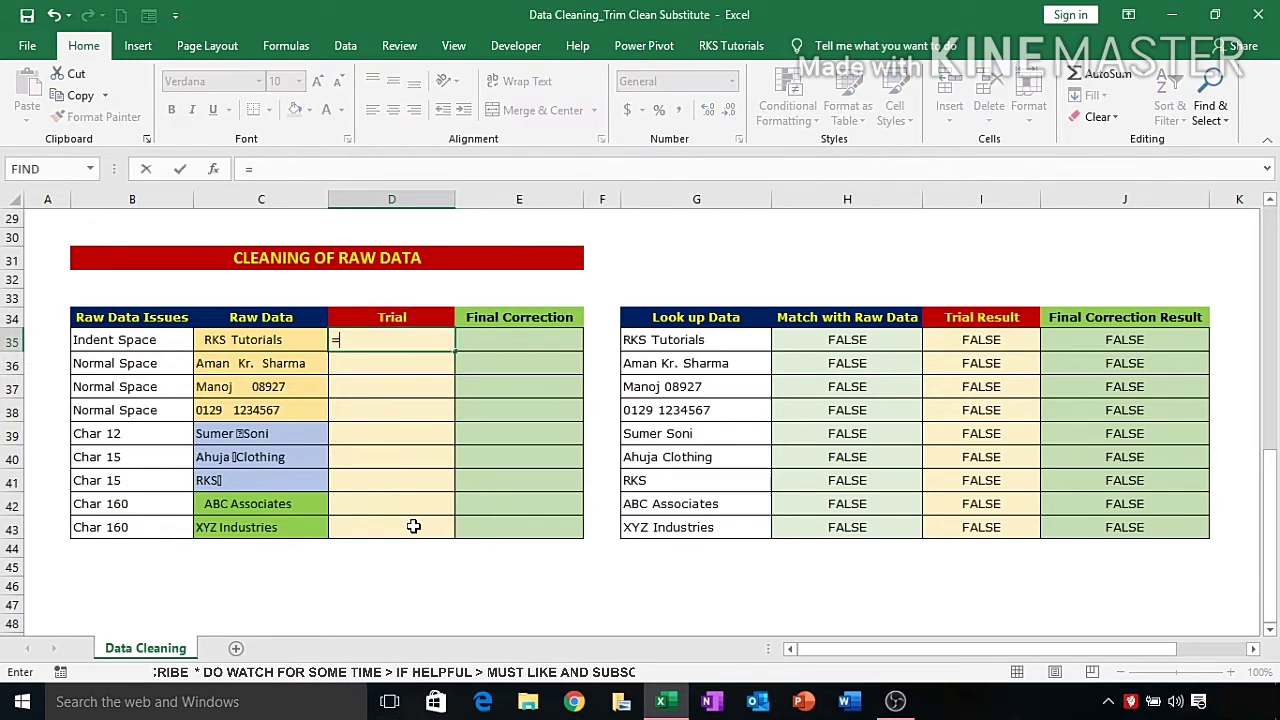
pyautogui.write('cl')
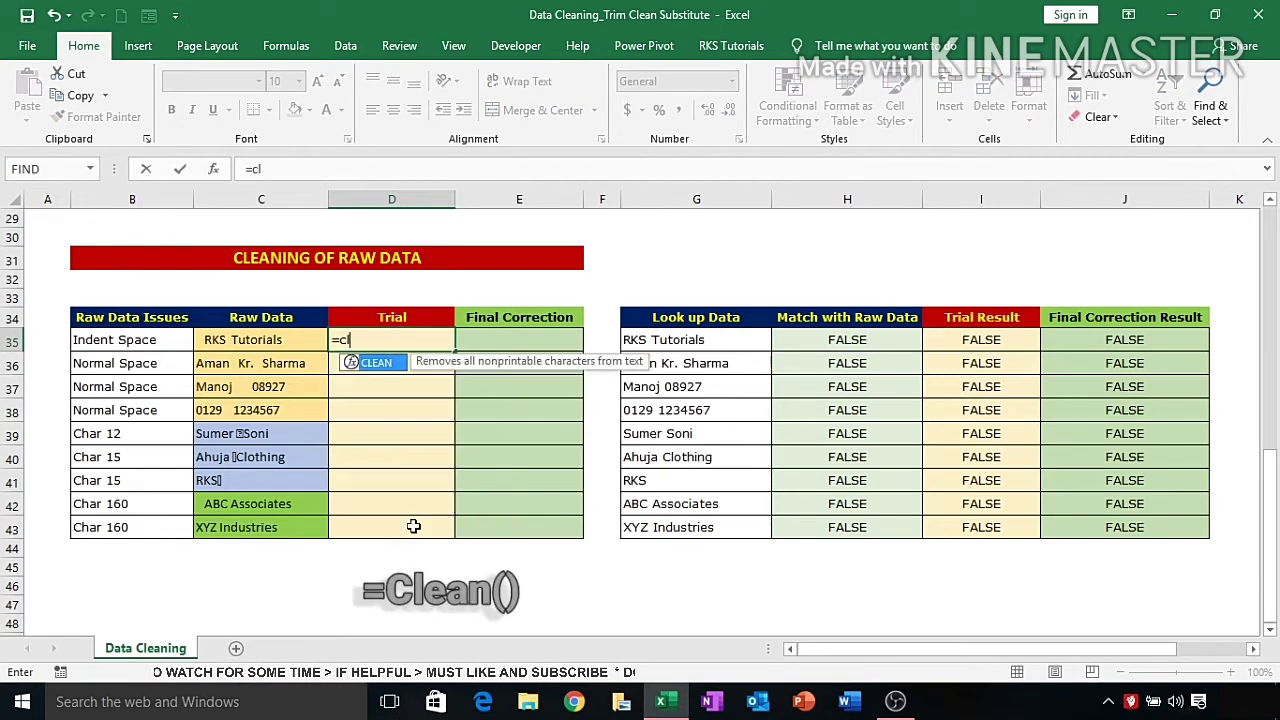
pyautogui.write('ean(')
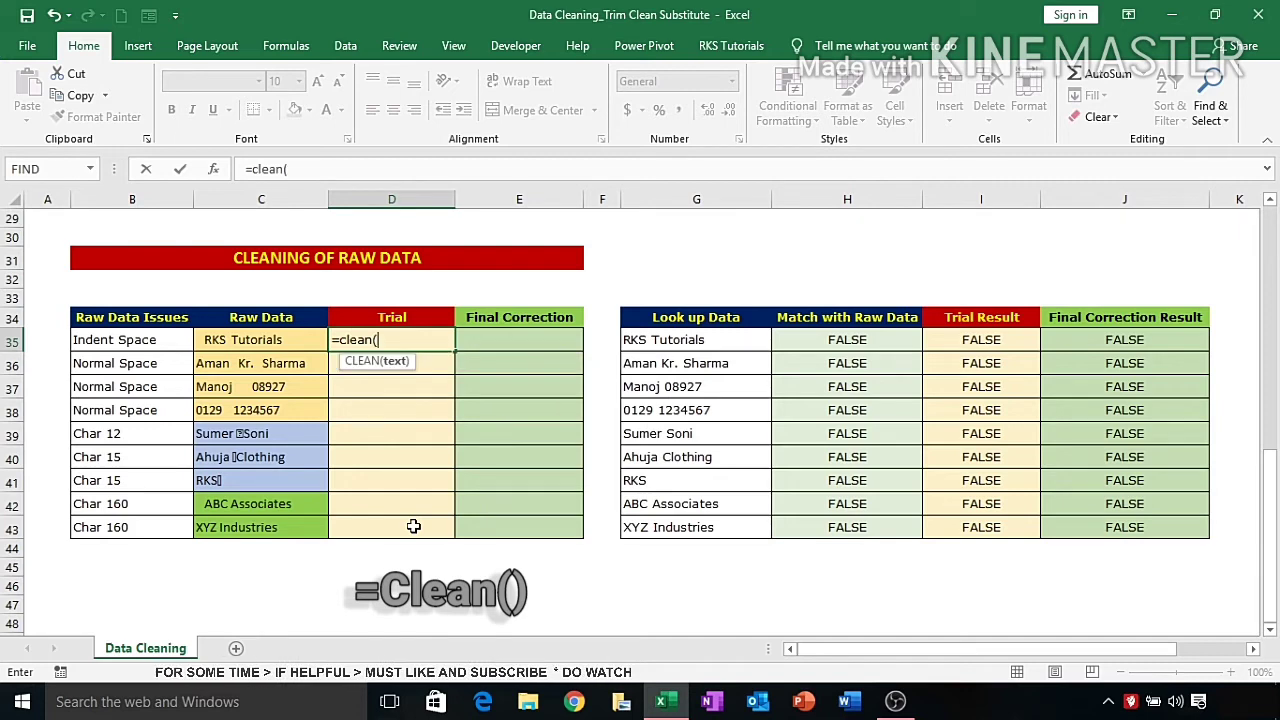
pyautogui.click(268, 345)
pyautogui.write(')')
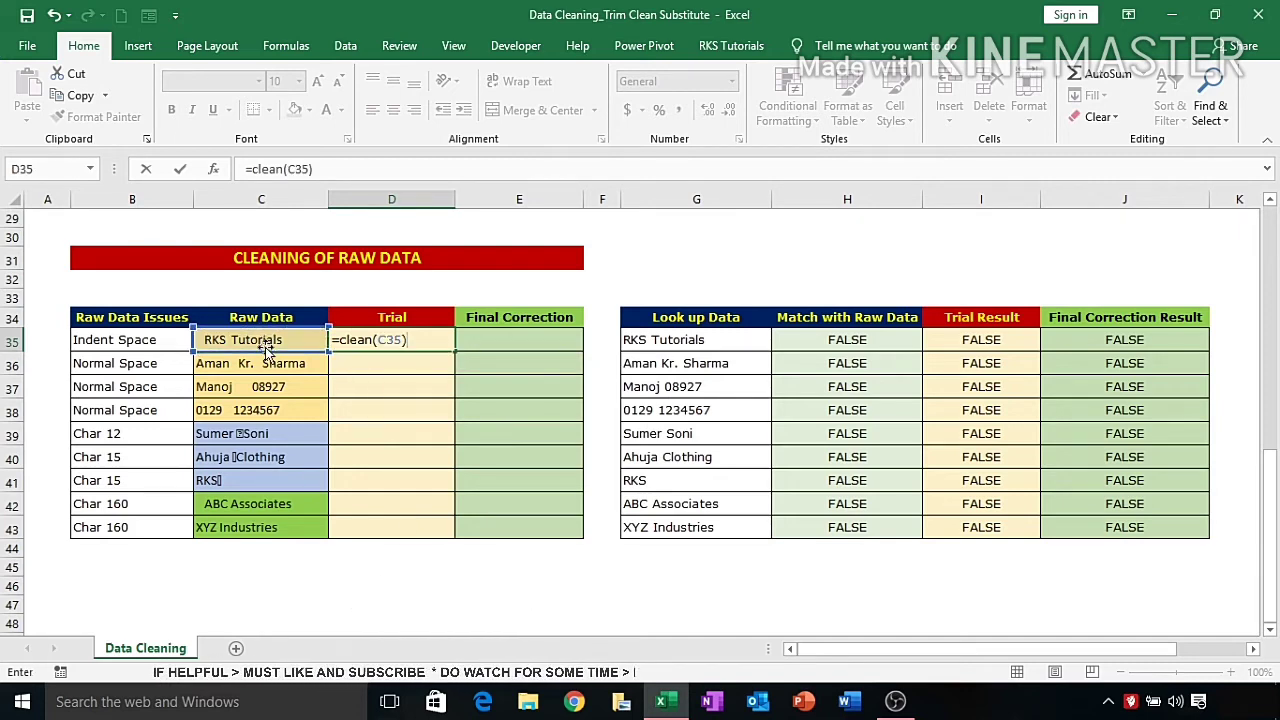
pyautogui.hotkey('ctrl', 'Return')
# Fill the CLEAN formula from D35 down through D43
pyautogui.hotkey('shift', 'Down')
pyautogui.hotkey('shift', 'Down')
pyautogui.hotkey('shift', 'Down')
pyautogui.hotkey('shift', 'Down')
pyautogui.hotkey('shift', 'Down')
pyautogui.hotkey('shift', 'Down')
pyautogui.hotkey('shift', 'Down')
pyautogui.hotkey('shift', 'Down')
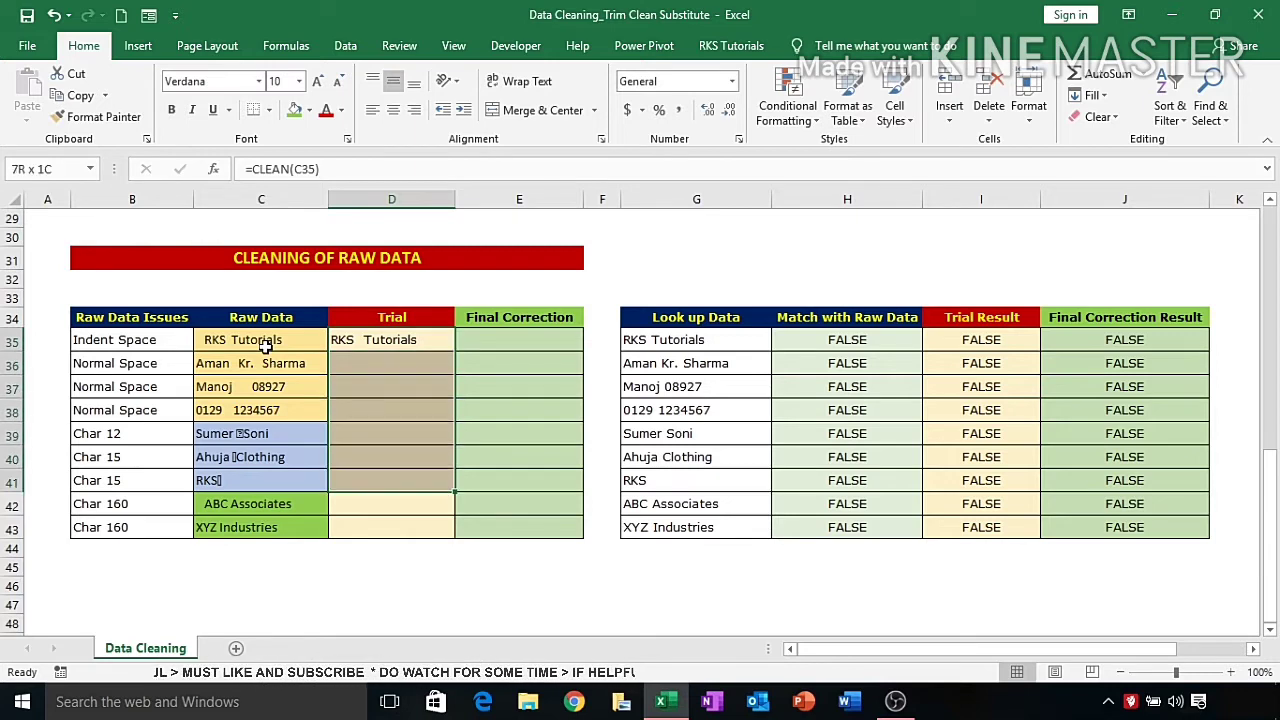
pyautogui.hotkey('ctrl', 'd')
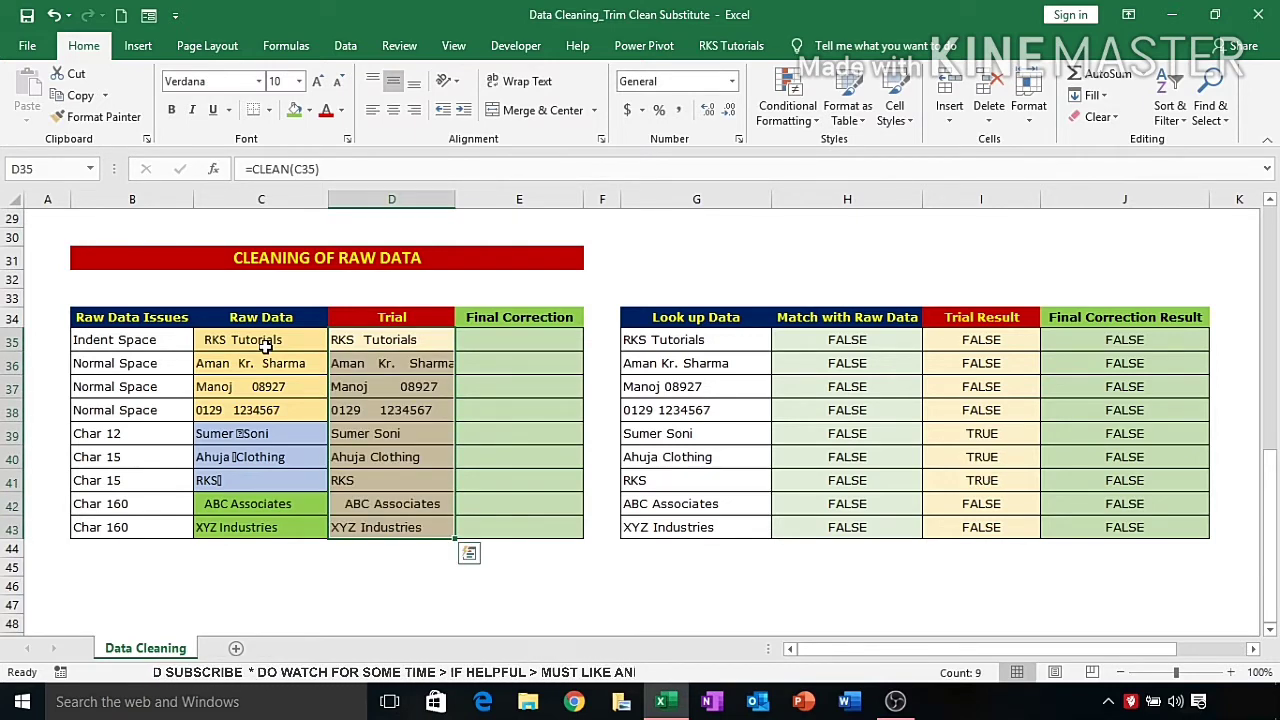
# Review the Trial Result for the Char 12 and Char 15 rows 39 to 41, and clear the CLEAN formulas from D35:D43
pyautogui.click(1020, 480)
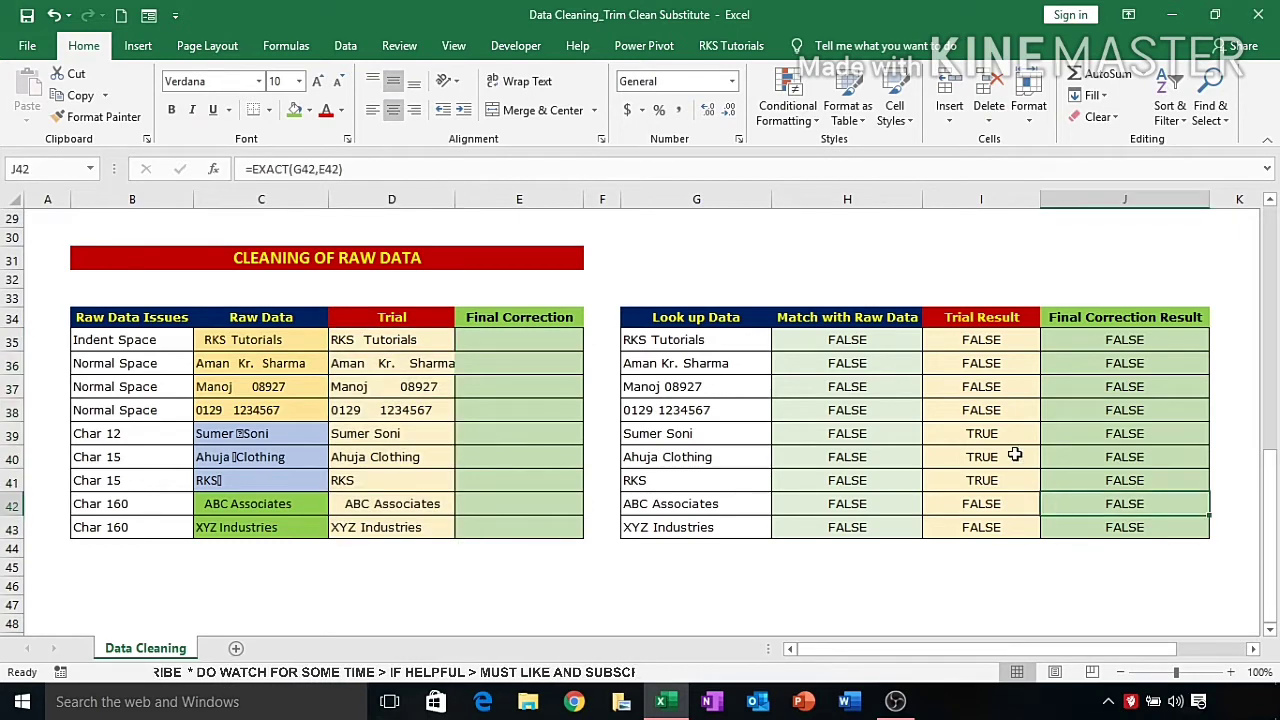
pyautogui.moveTo(980, 433); pyautogui.dragTo(85, 475)
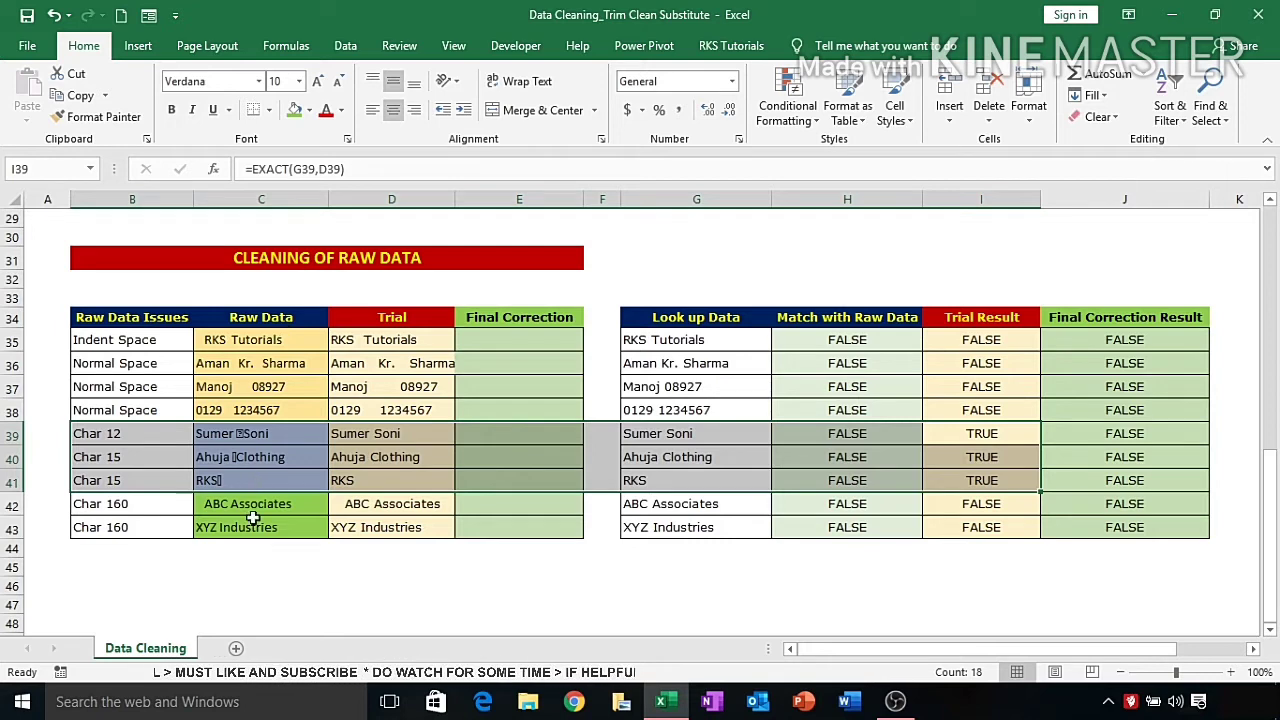
pyautogui.click(438, 390)
pyautogui.moveTo(416, 339); pyautogui.dragTo(409, 523)
pyautogui.press('Delete')
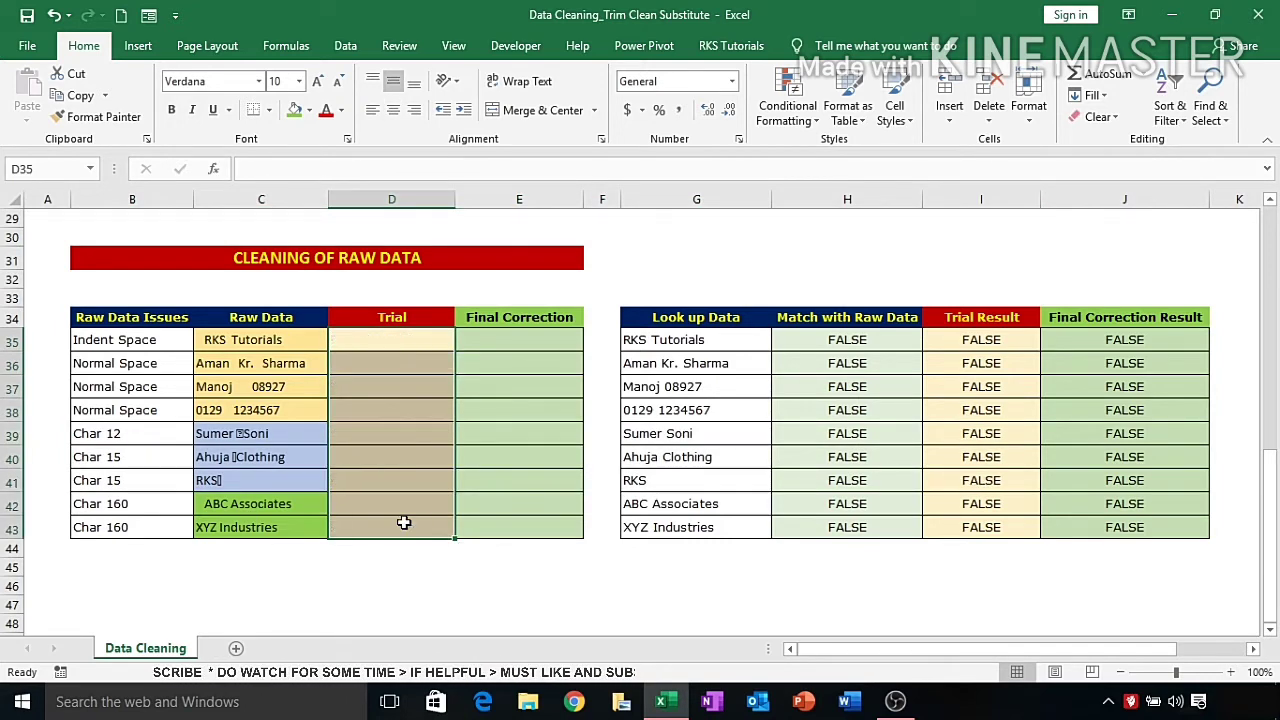
# Enter =SUBSTITUTE(C35,CHAR(160),"") in D35 of the Trial column
pyautogui.press('Down')
pyautogui.press('Up')
pyautogui.write('=')
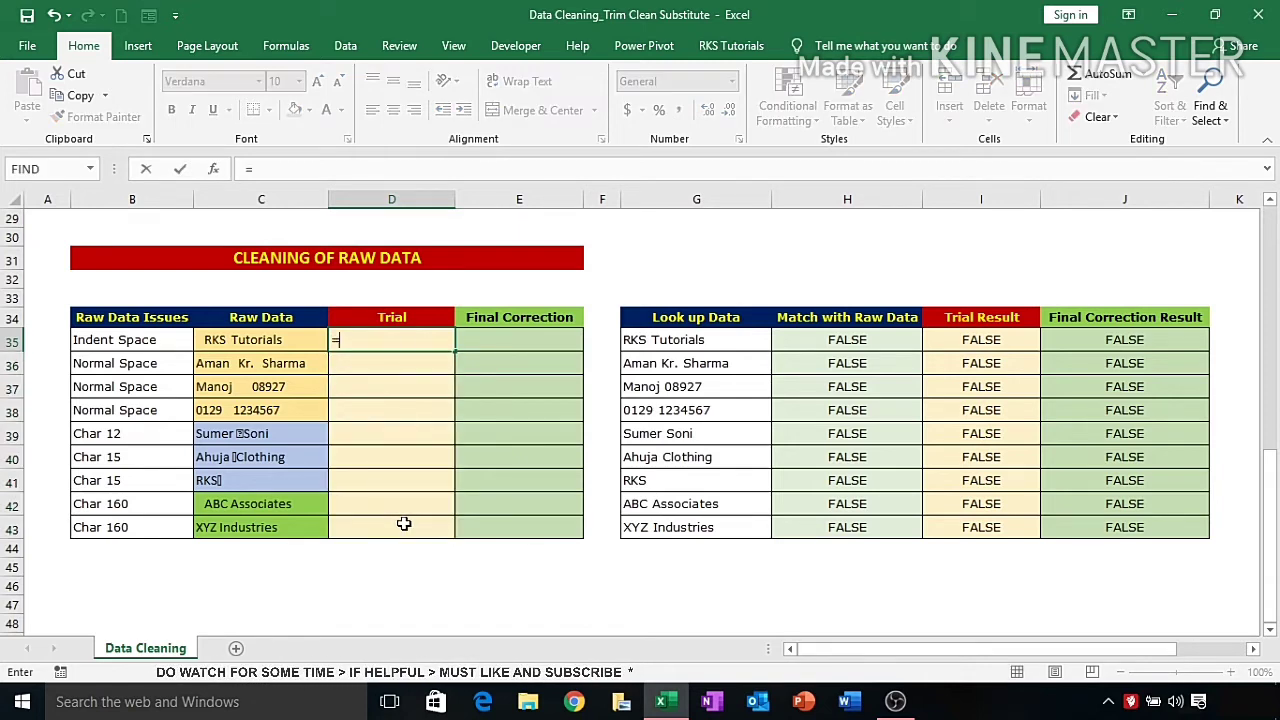
pyautogui.write('substitu')
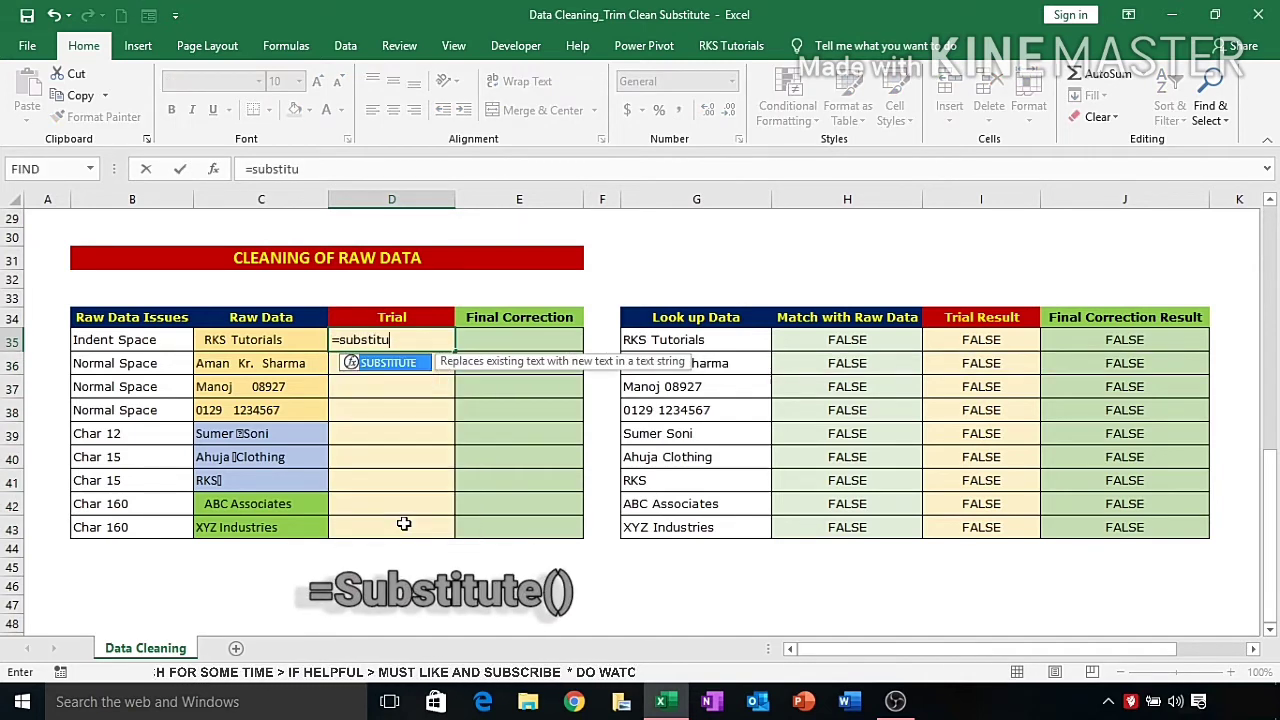
pyautogui.write('te(')
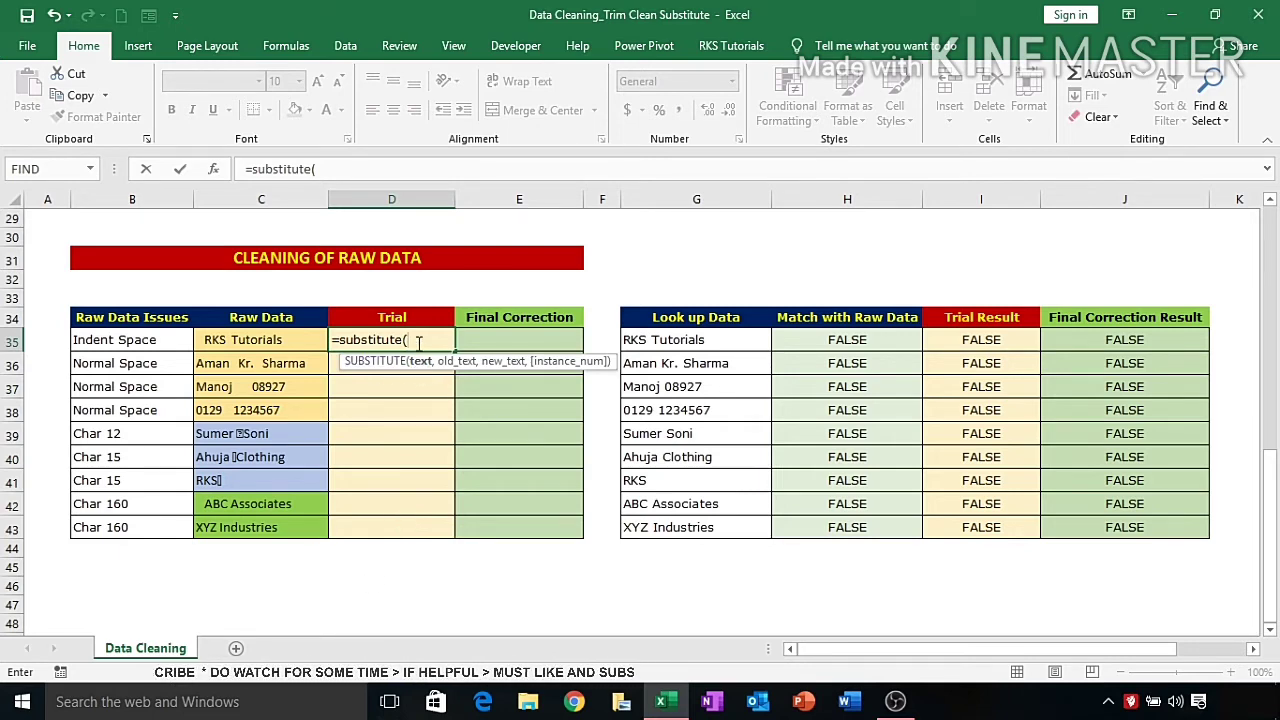
pyautogui.click(272, 340)
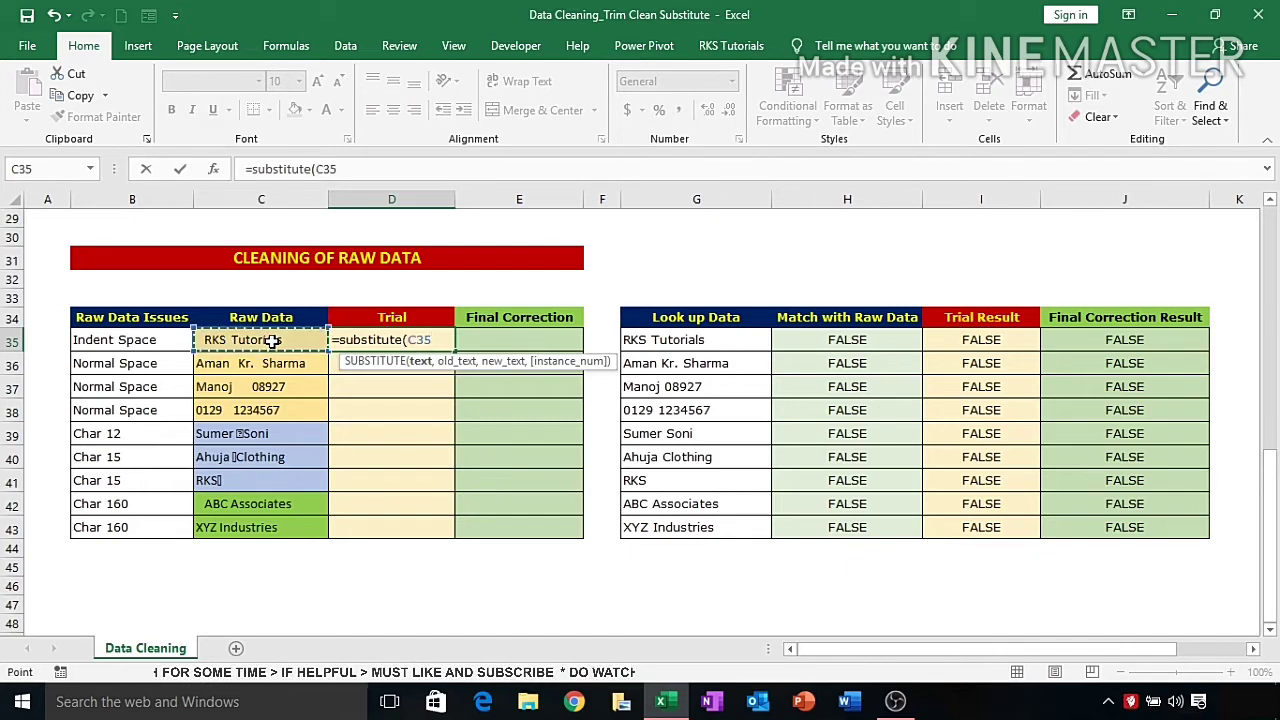
pyautogui.write(',')
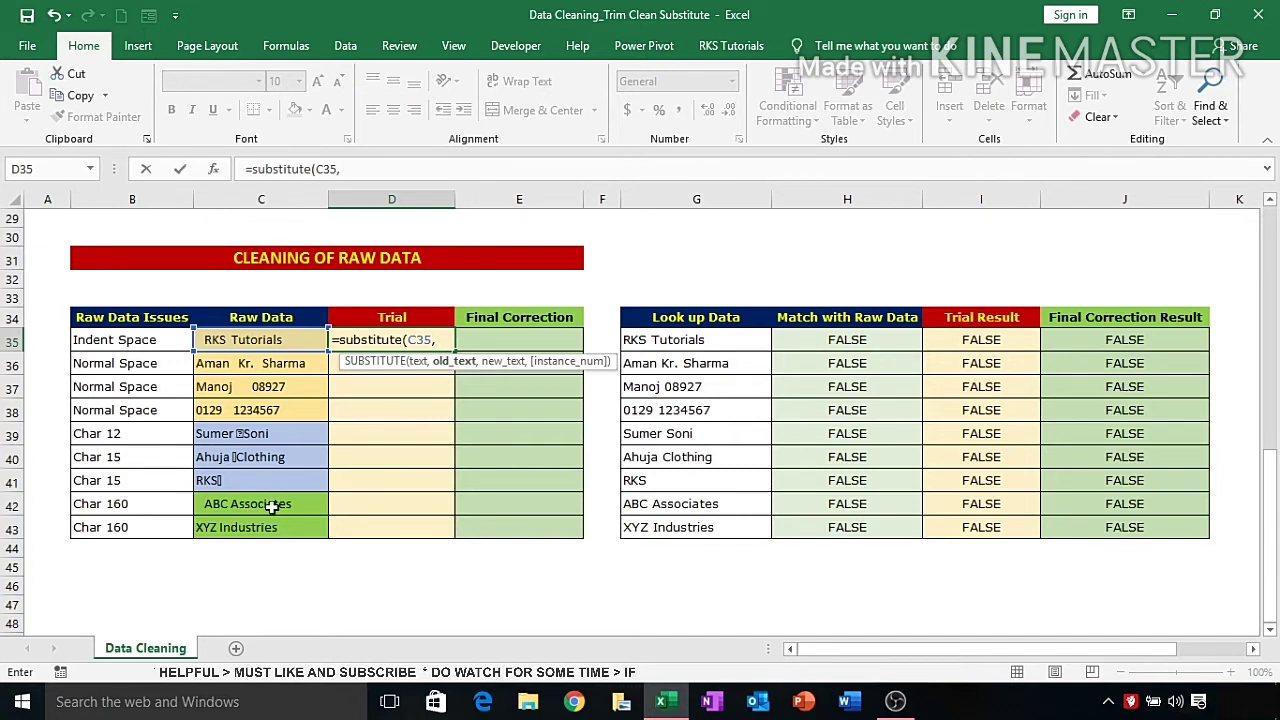
pyautogui.write('c')
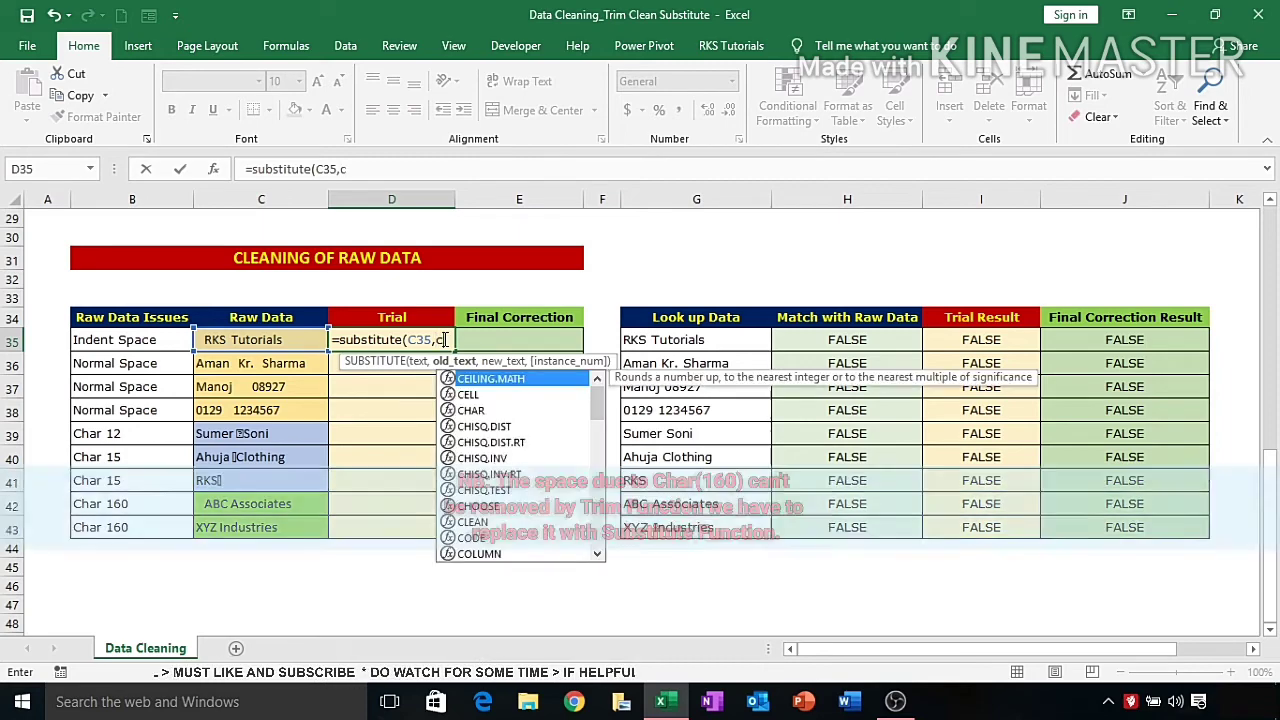
pyautogui.write('har(')
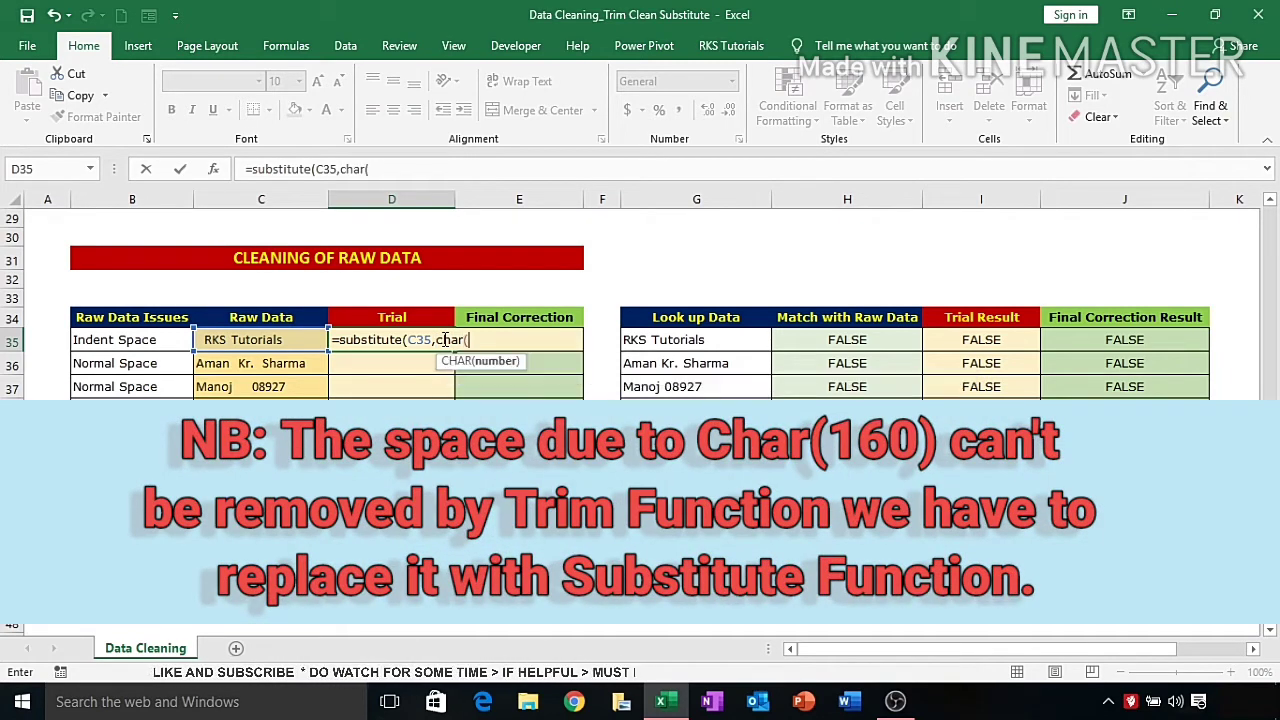
pyautogui.write('160')
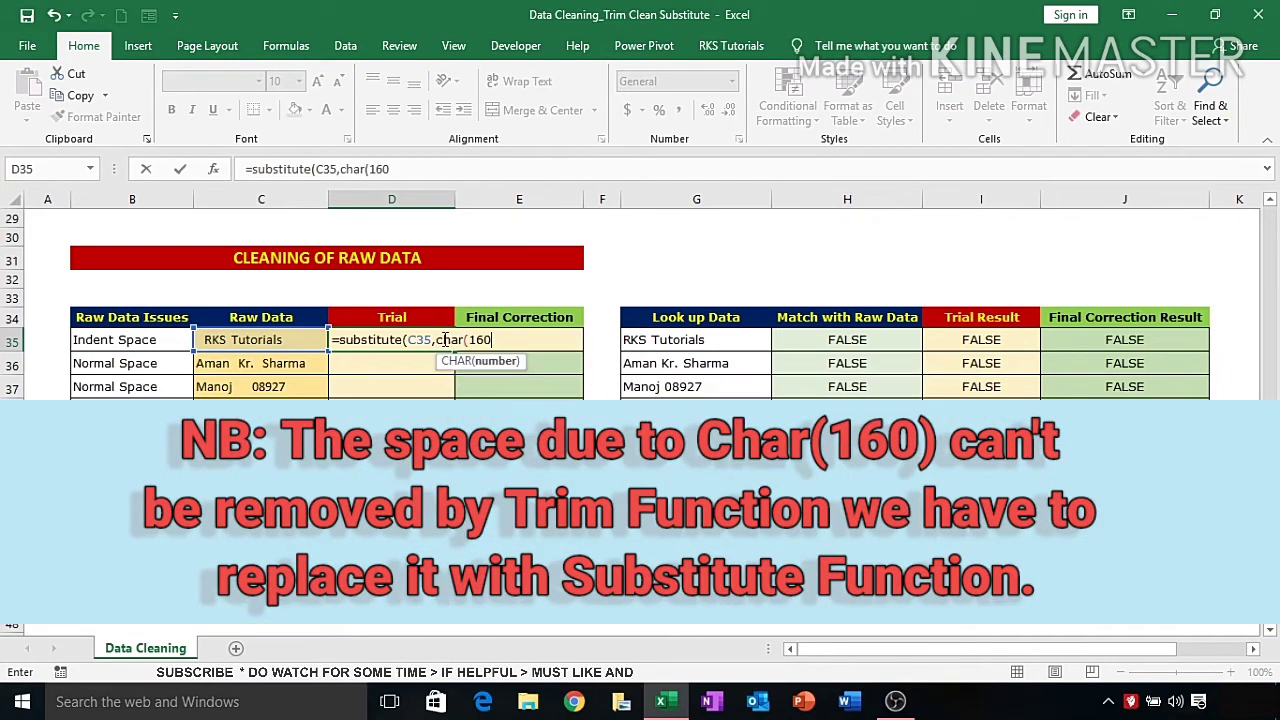
pyautogui.write('),')
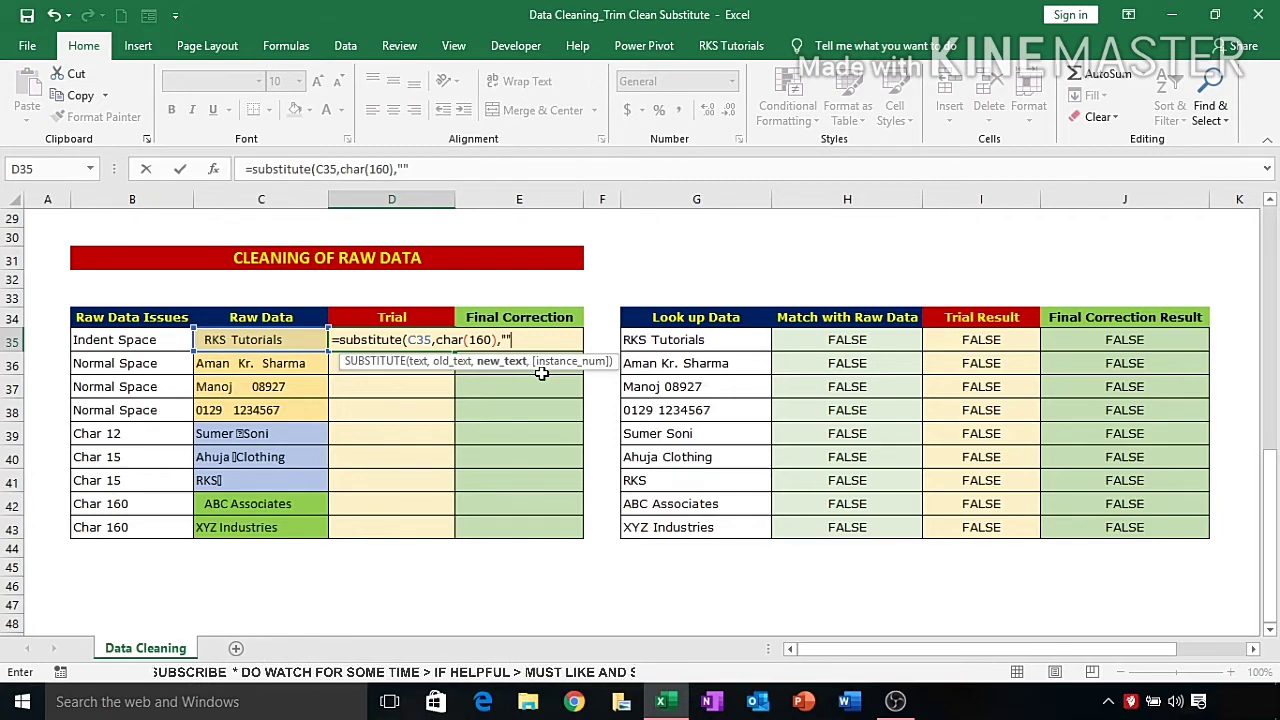
pyautogui.write(')')
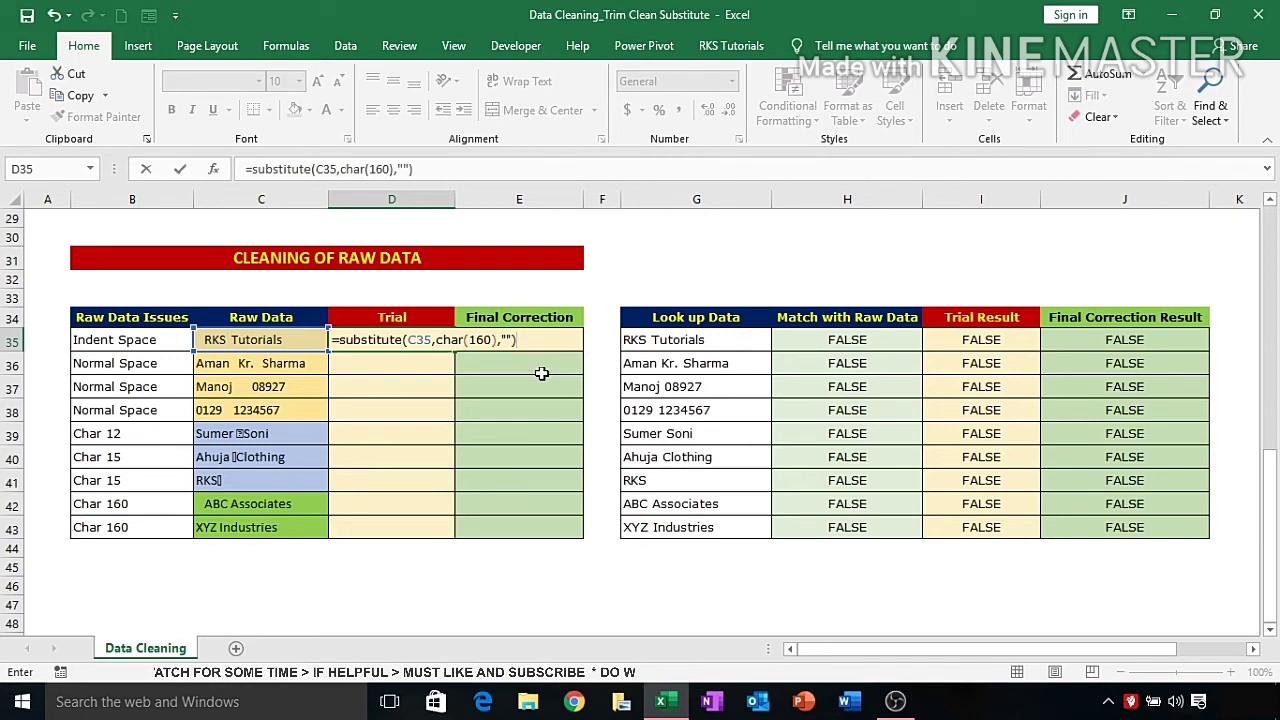
pyautogui.press('Return')
# Fill the SUBSTITUTE formula from D35 down through D43 and check the Trial Result for the Char 160 rows 42 and 43
pyautogui.press('Up')
pyautogui.hotkey('shift', 'Down')
pyautogui.hotkey('shift', 'Down')
pyautogui.hotkey('shift', 'Down')
pyautogui.hotkey('shift', 'Down')
pyautogui.hotkey('shift', 'Down')
pyautogui.hotkey('shift', 'Down')
pyautogui.hotkey('shift', 'Down')
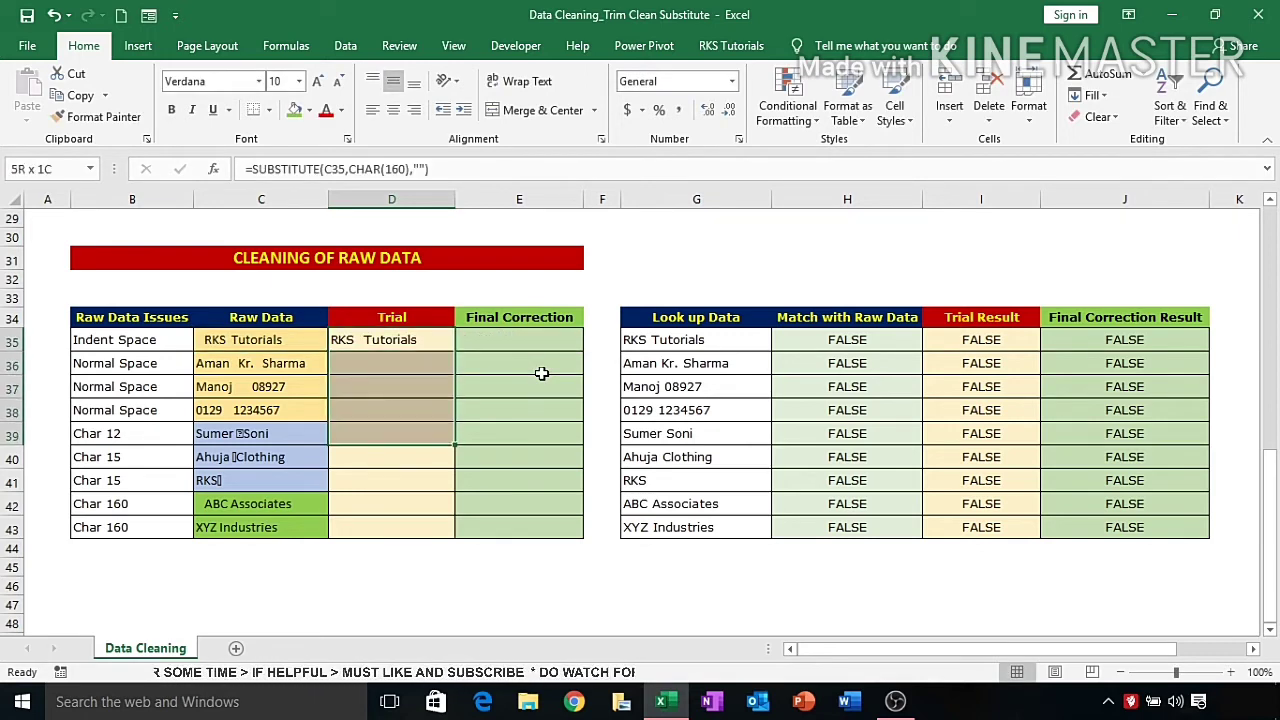
pyautogui.hotkey('shift', 'Down')
pyautogui.hotkey('ctrl', 'd')
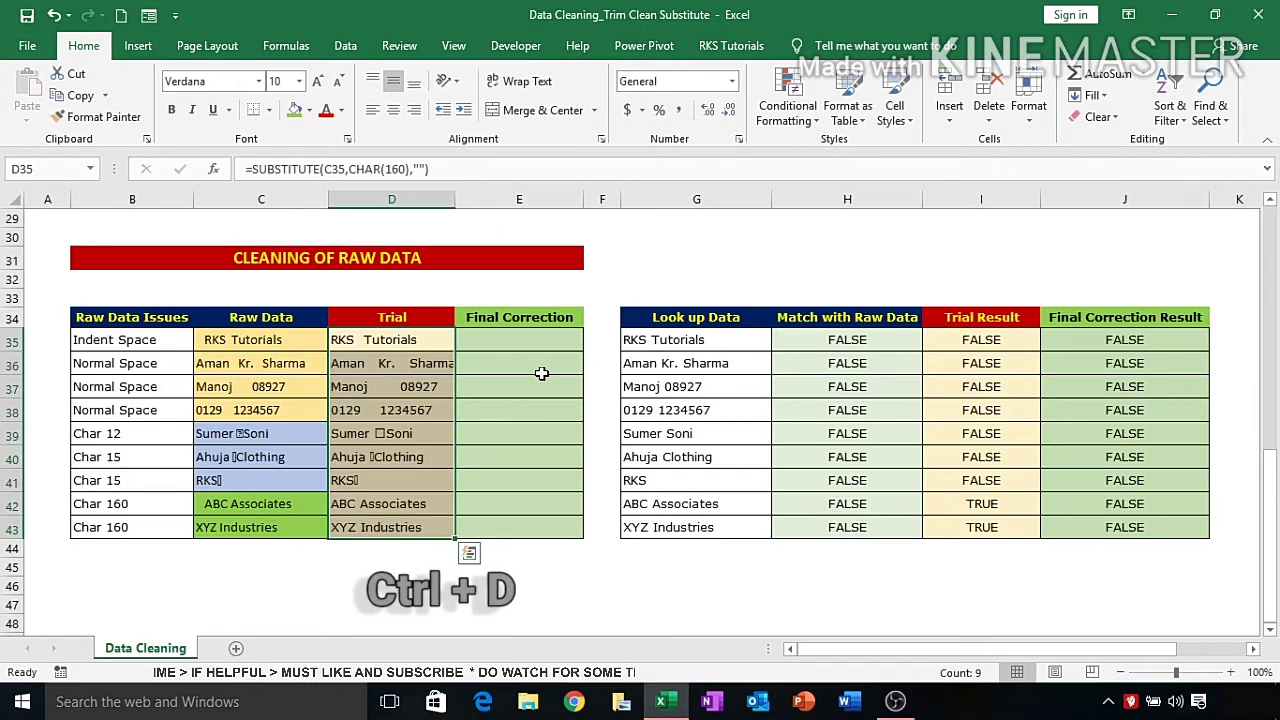
pyautogui.press('Return')
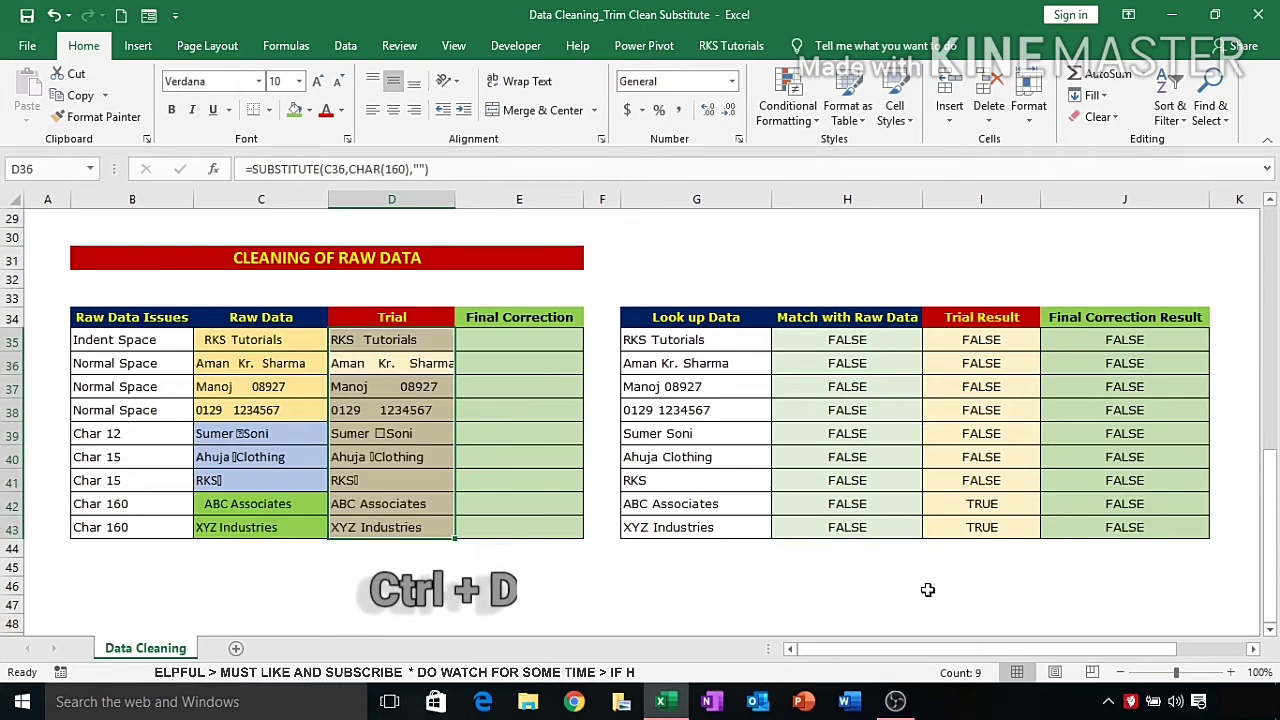
pyautogui.moveTo(987, 504); pyautogui.dragTo(122, 535)
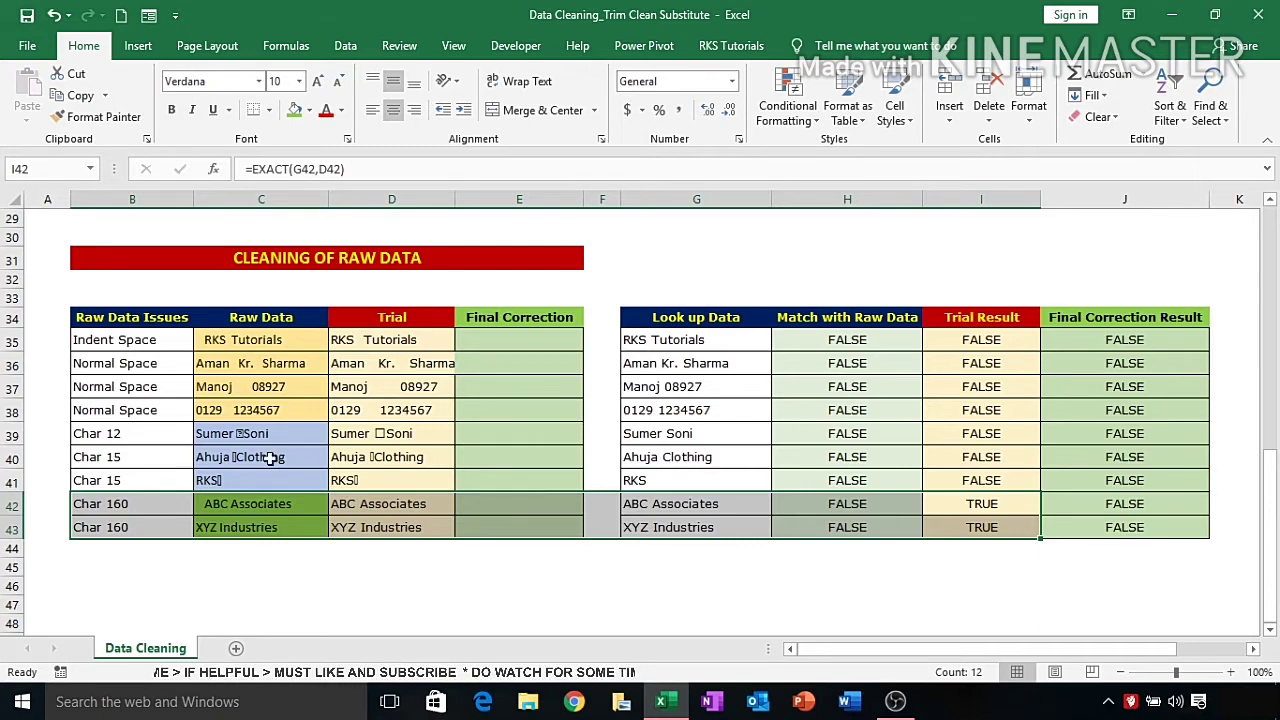
pyautogui.click(427, 600)
pyautogui.moveTo(427, 350); pyautogui.dragTo(413, 531)
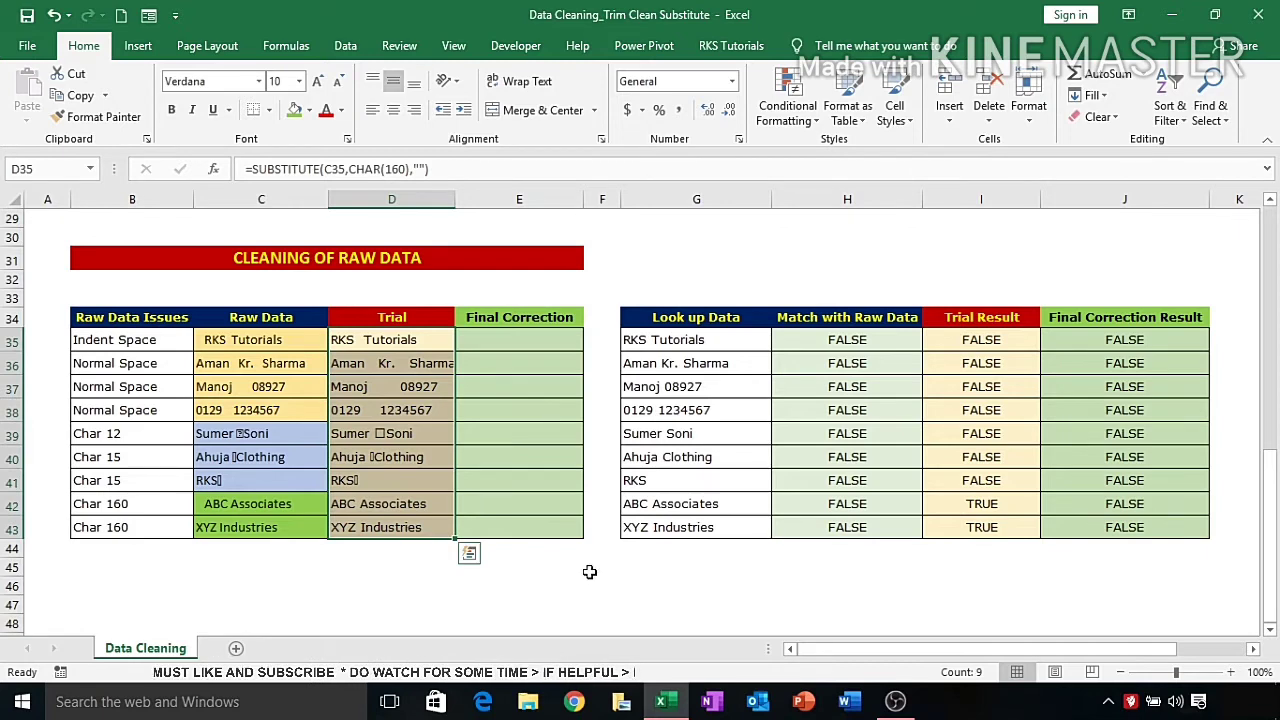
pyautogui.click(700, 567)
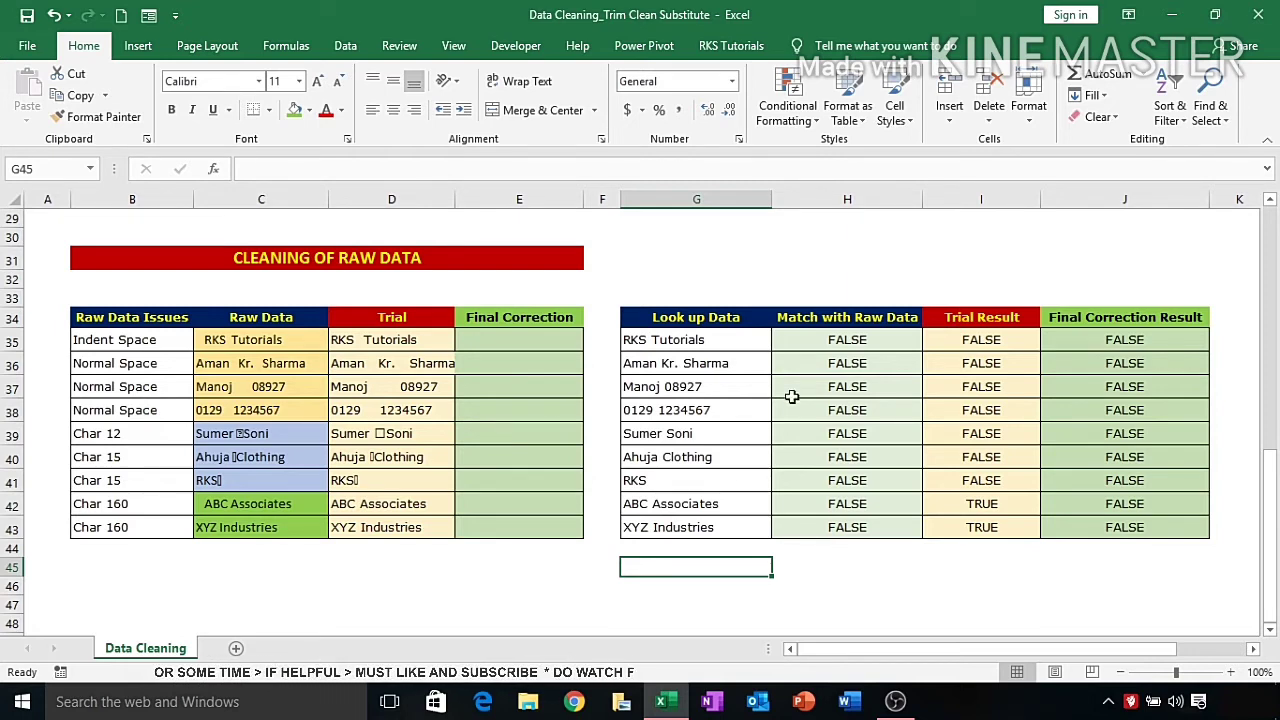
# Enter the nested formula =TRIM(CLEAN(SUBSTITUTE(C35,CHAR(160),"-"))) in E35 of the Final Correction column
pyautogui.click(530, 338)
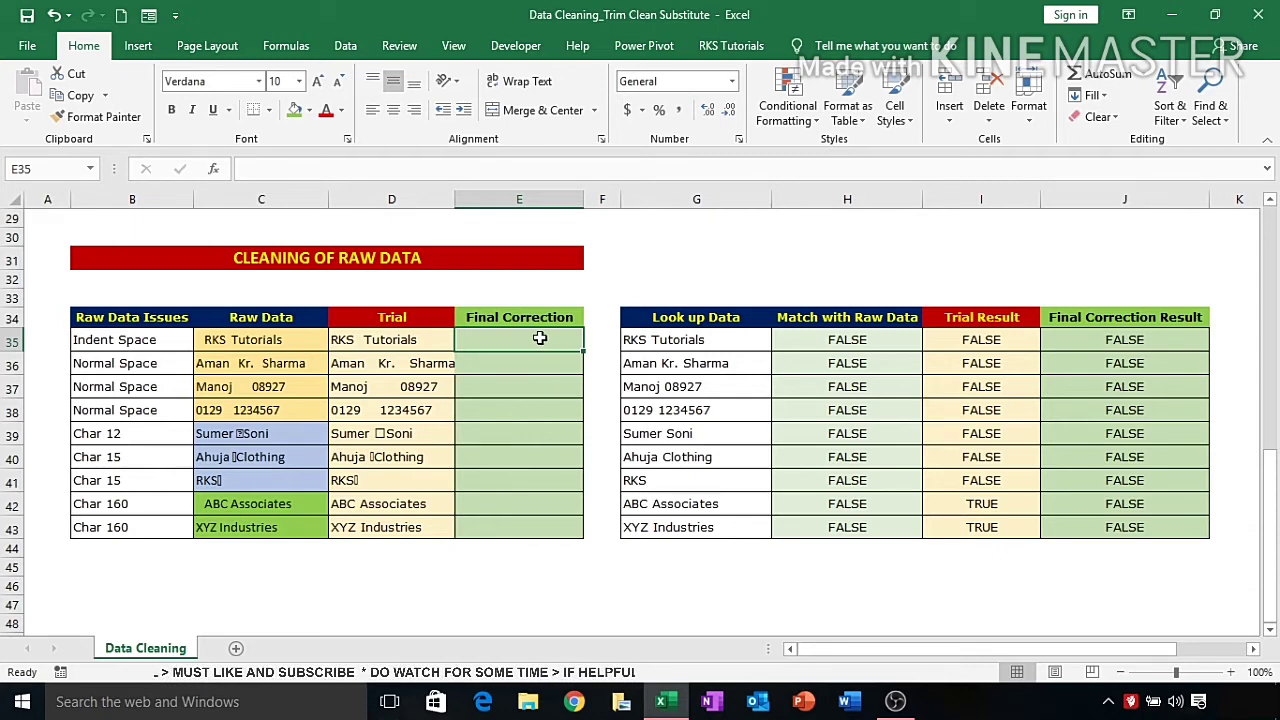
pyautogui.write('=')
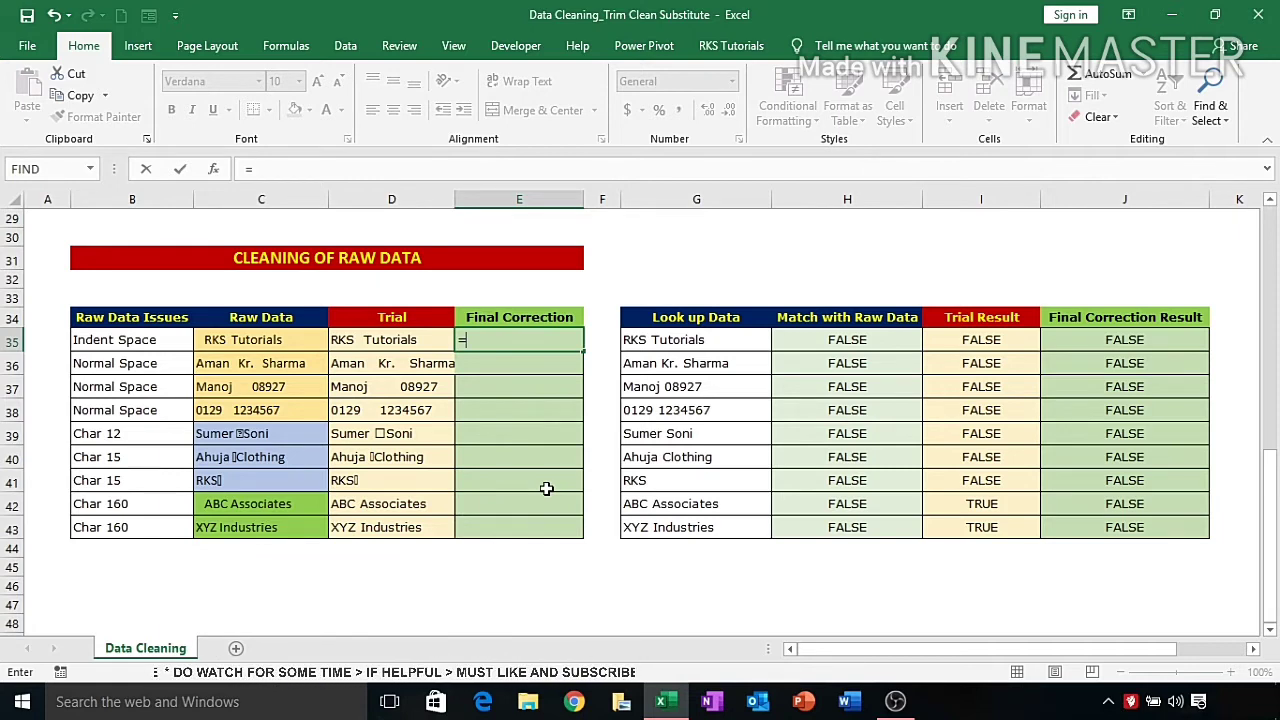
pyautogui.write('Tr')
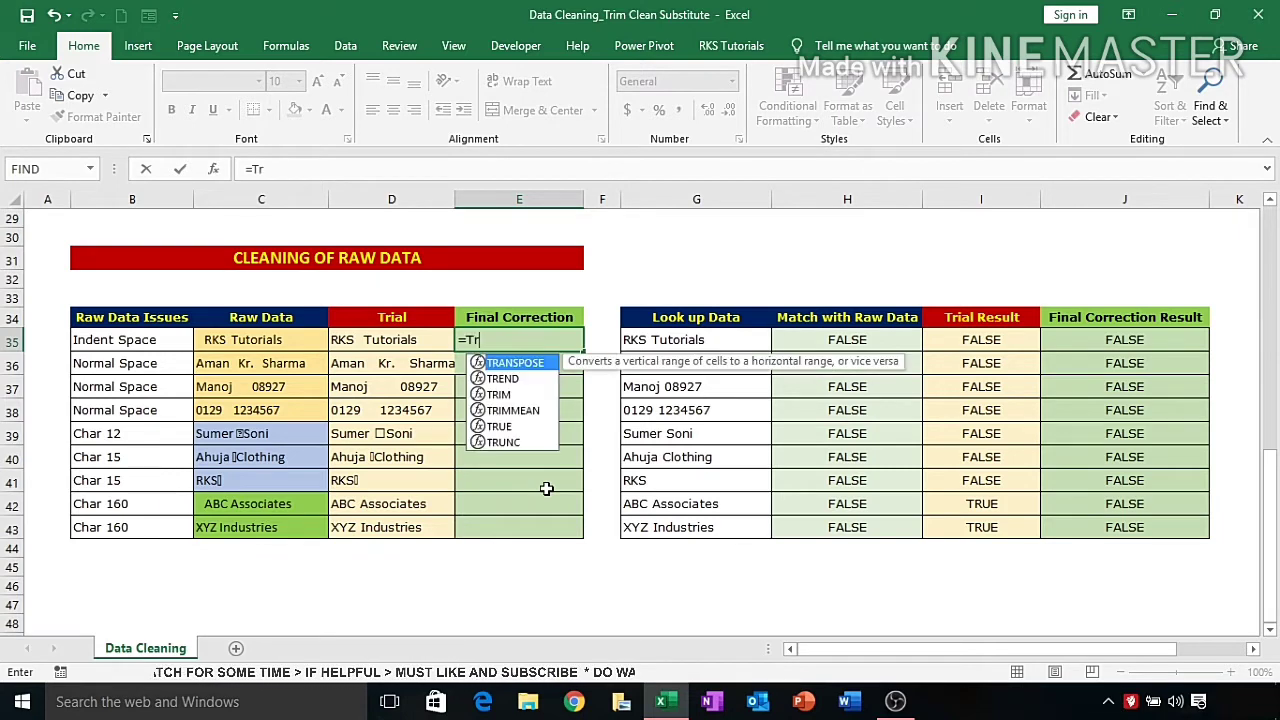
pyautogui.write('im(')
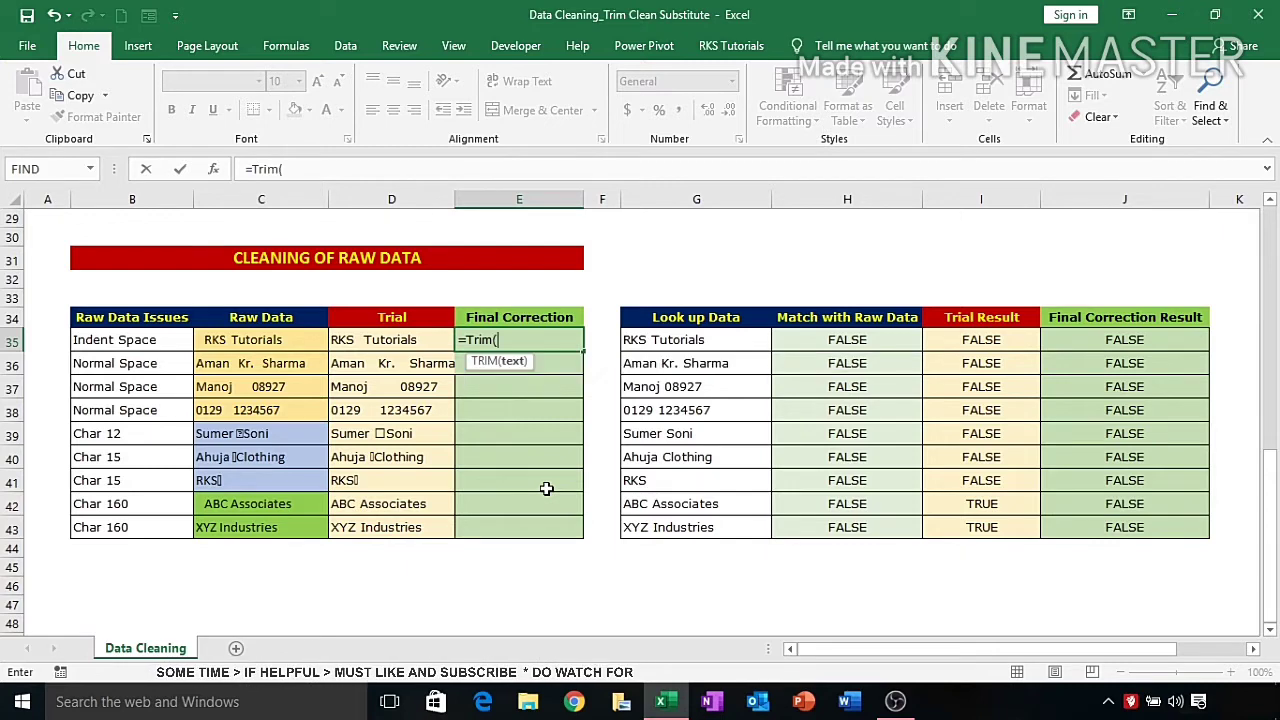
pyautogui.write('Clean')
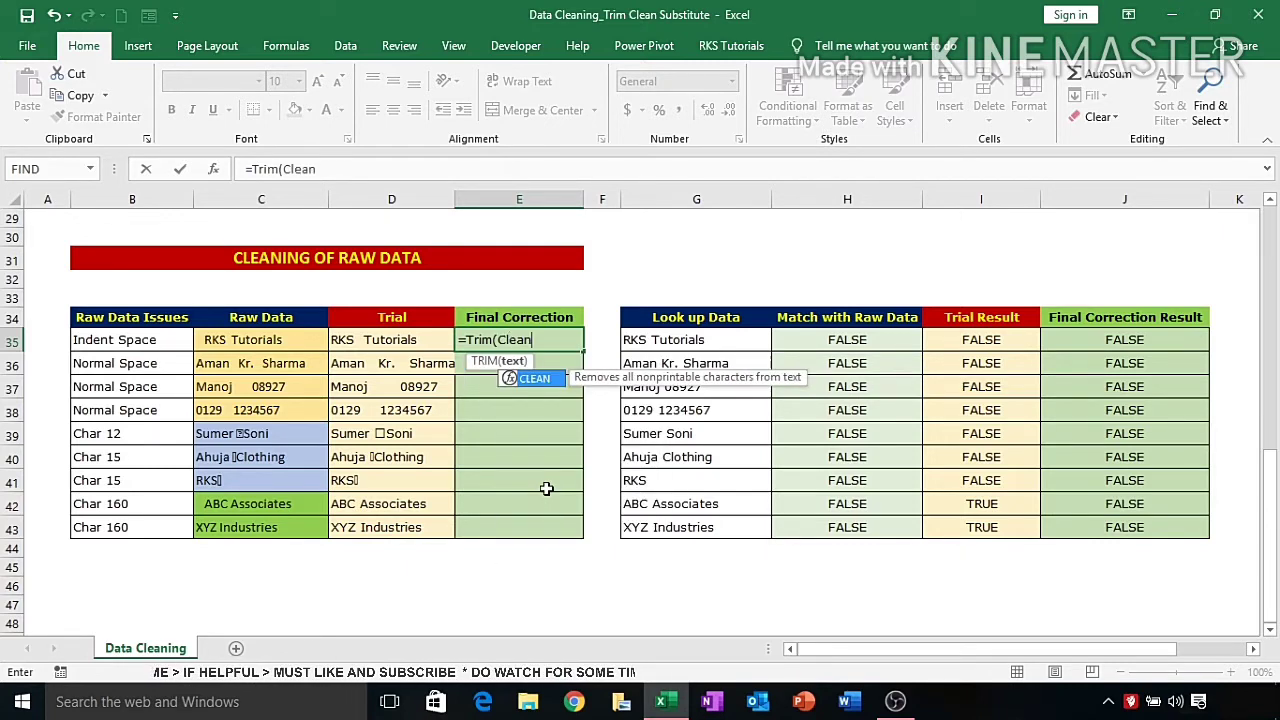
pyautogui.write('(s')
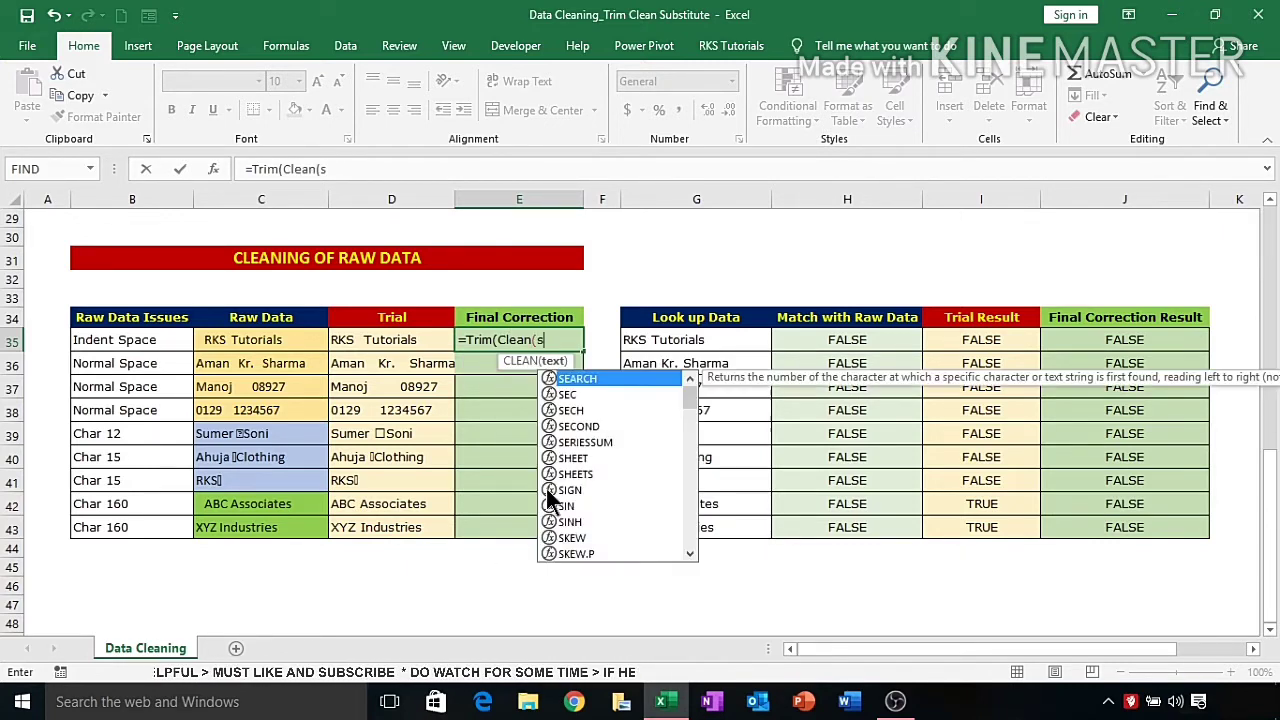
pyautogui.write('ubstitute(')
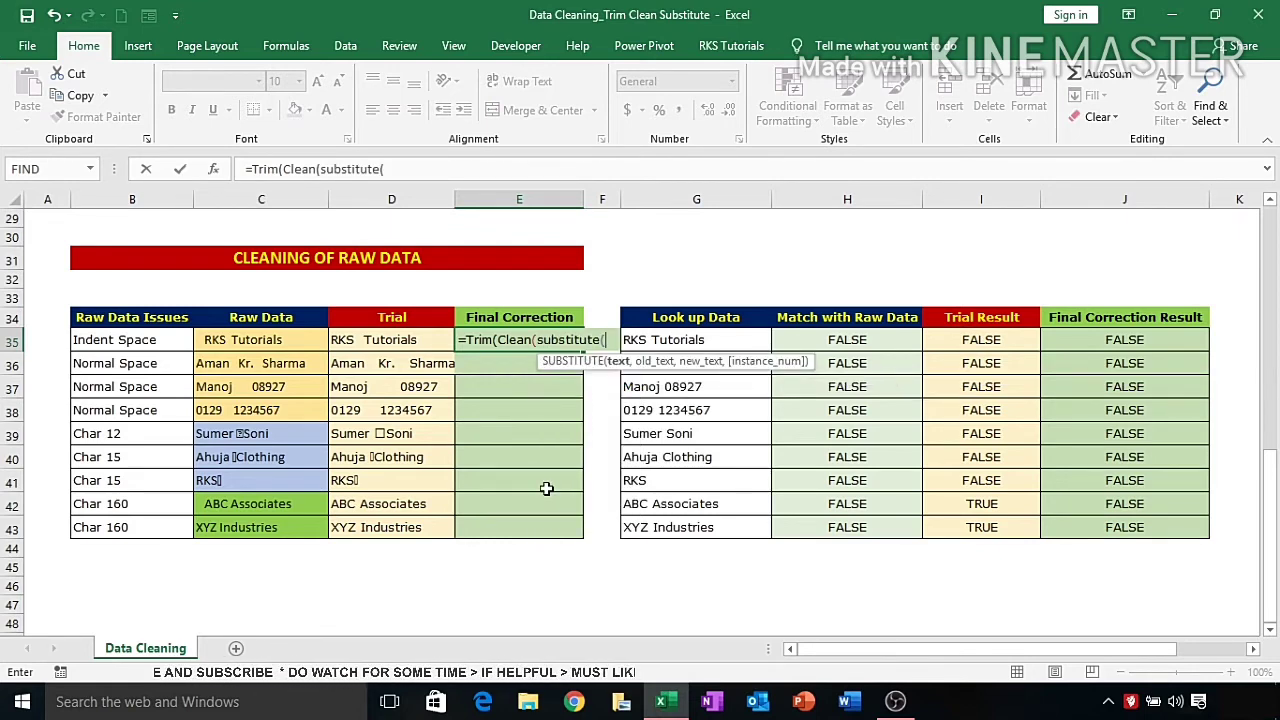
pyautogui.click(243, 340)
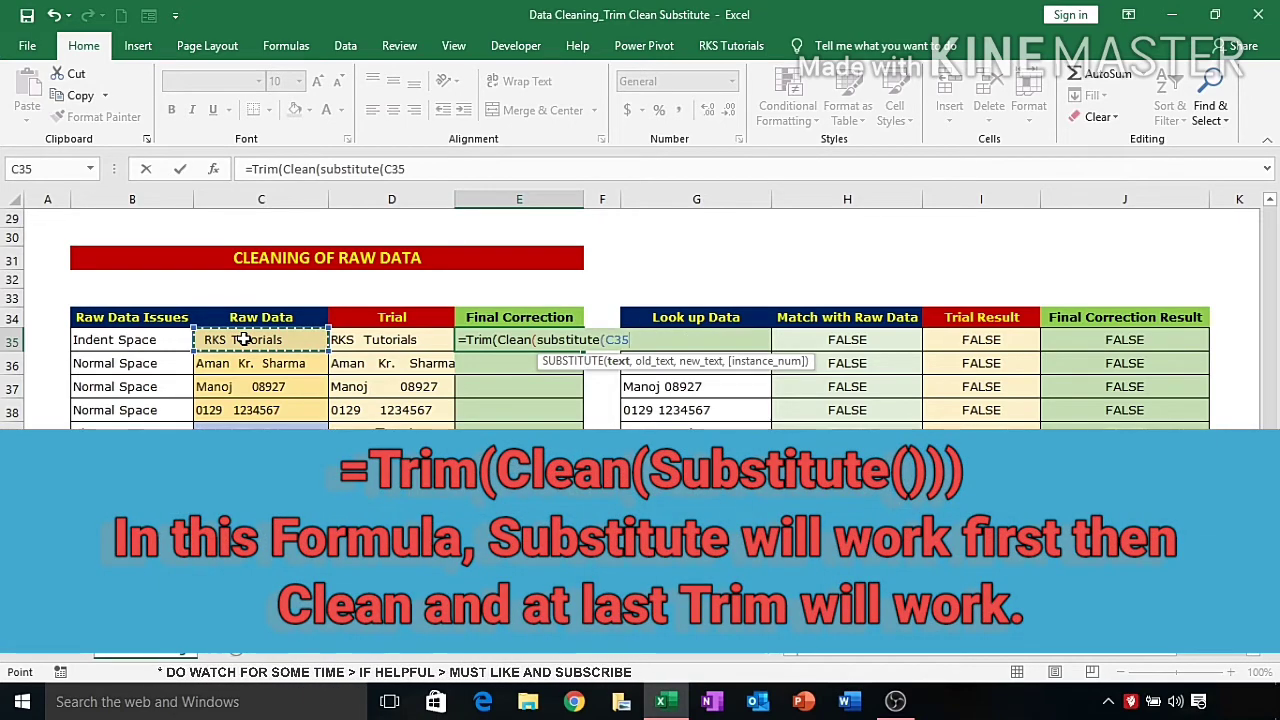
pyautogui.write(',')
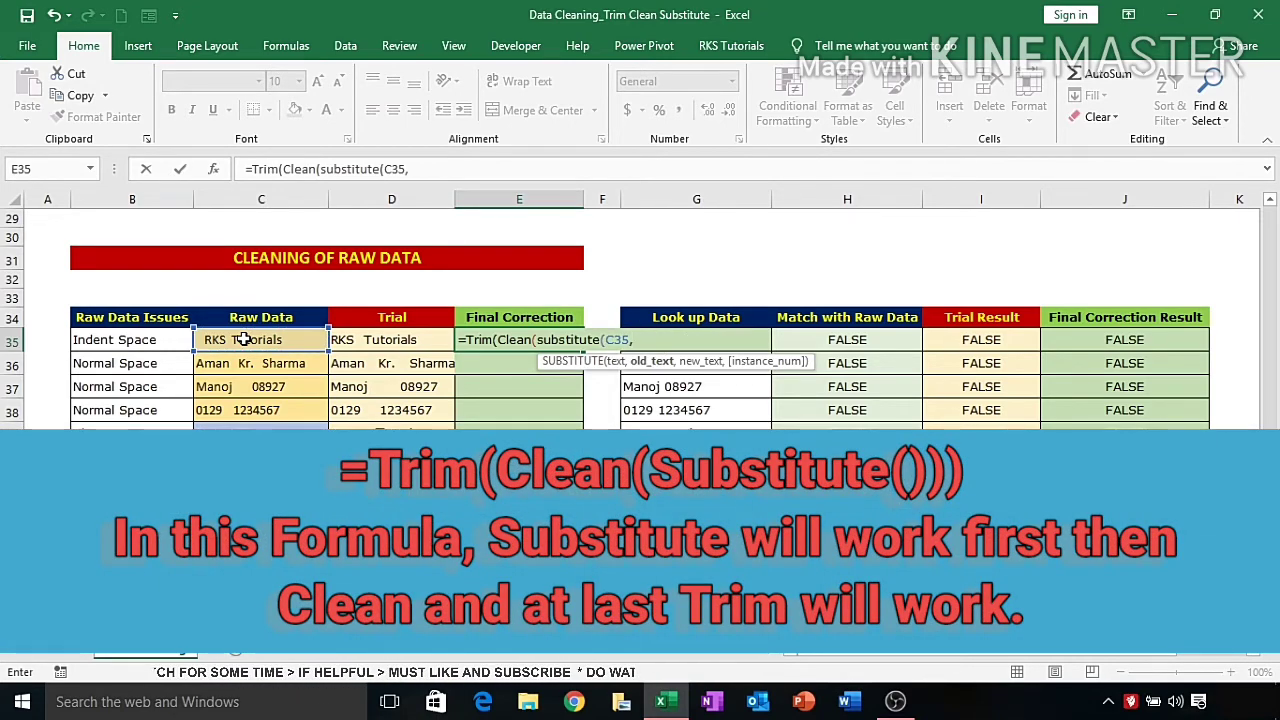
pyautogui.write('char')
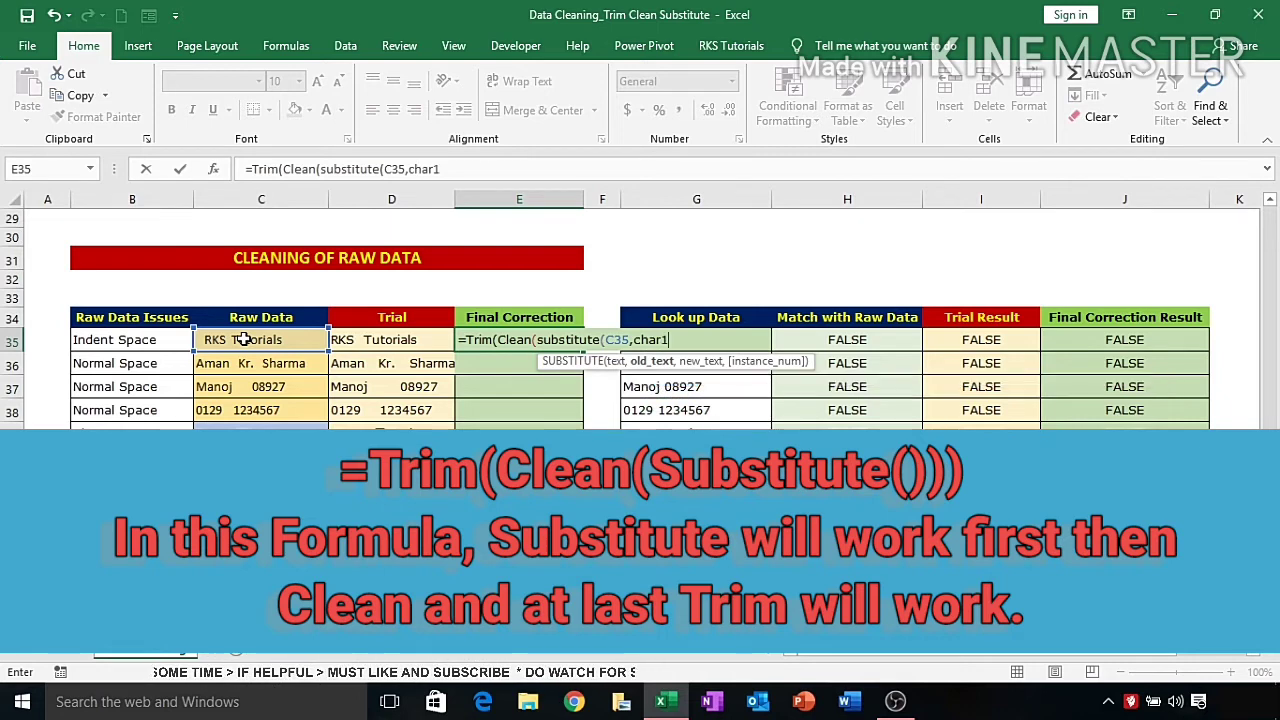
pyautogui.write('(160')
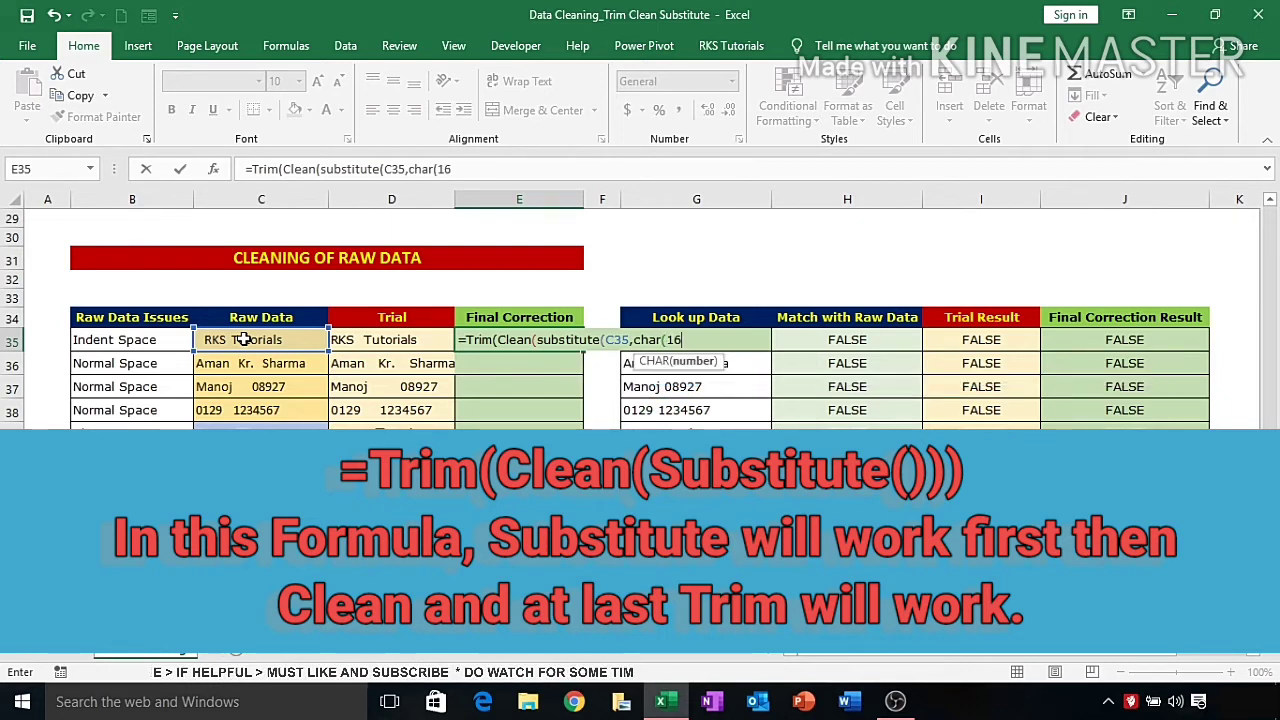
pyautogui.write('),""')
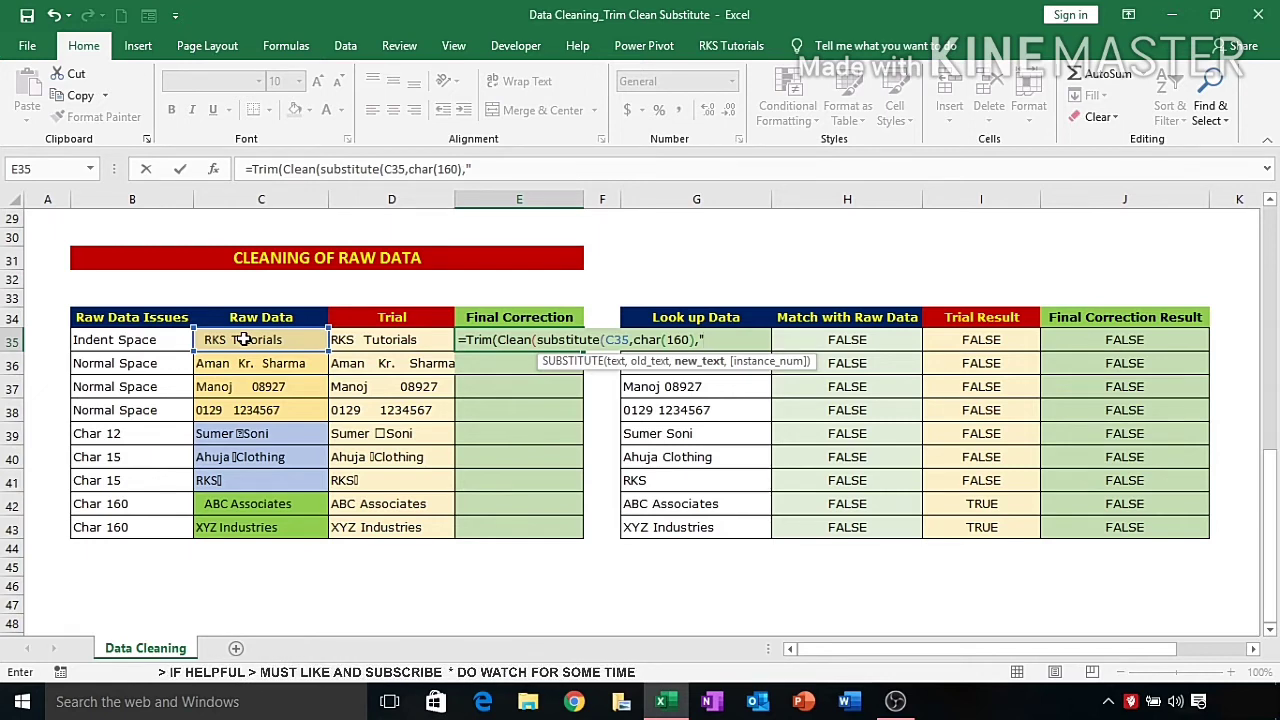
pyautogui.write('")')
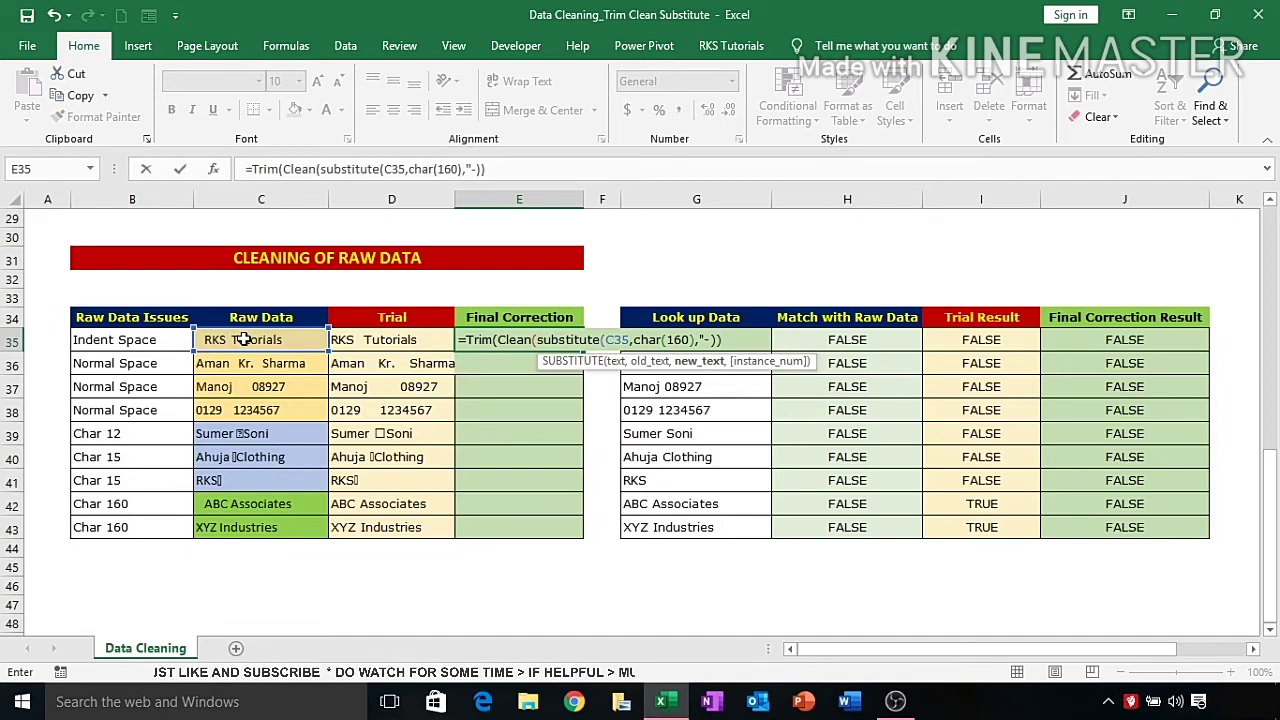
pyautogui.press('Return')
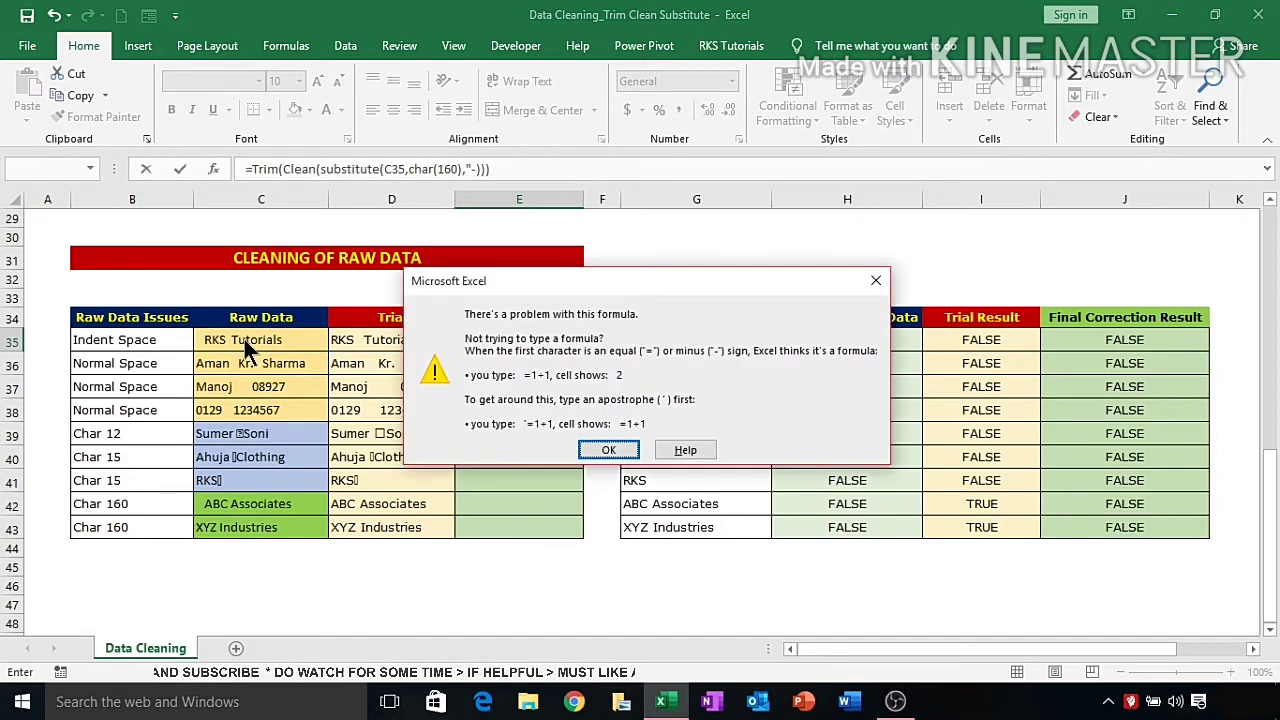
pyautogui.press('Return')
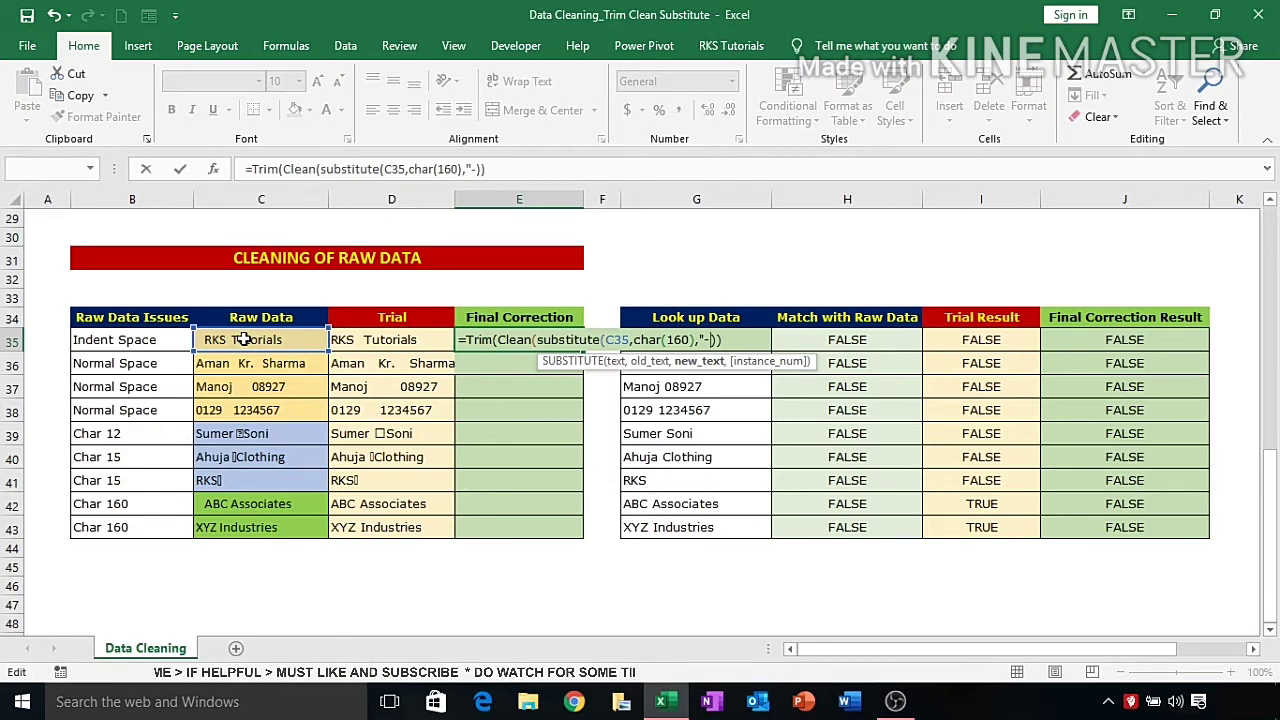
pyautogui.write('"')
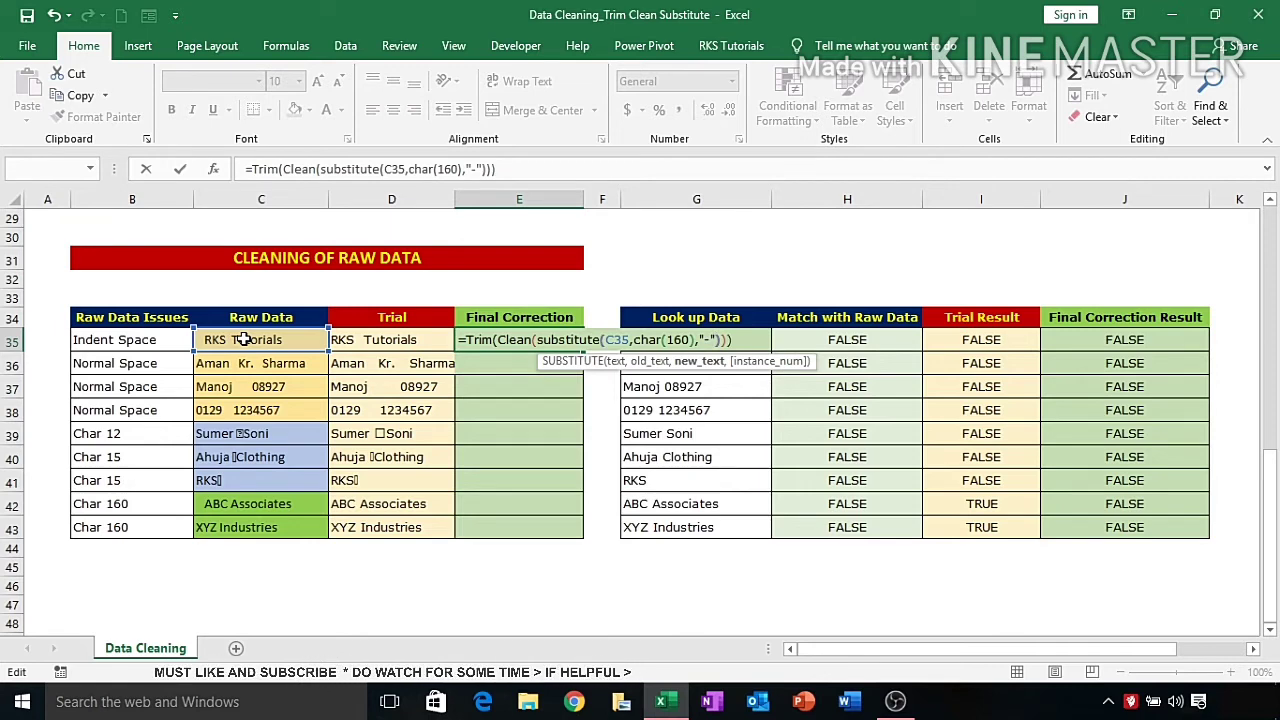
pyautogui.write(')')
pyautogui.hotkey('ctrl', 'Return')
# Fill the nested formula from E35 down through E43 and examine the Char 160 rows 42 and 43 in columns B to E
pyautogui.hotkey('shift', 'Down')
pyautogui.hotkey('shift', 'Down')
pyautogui.hotkey('shift', 'Down')
pyautogui.hotkey('shift', 'Down')
pyautogui.hotkey('shift', 'Down')
pyautogui.hotkey('shift', 'Down')
pyautogui.hotkey('shift', 'Down')
pyautogui.hotkey('shift', 'Down')
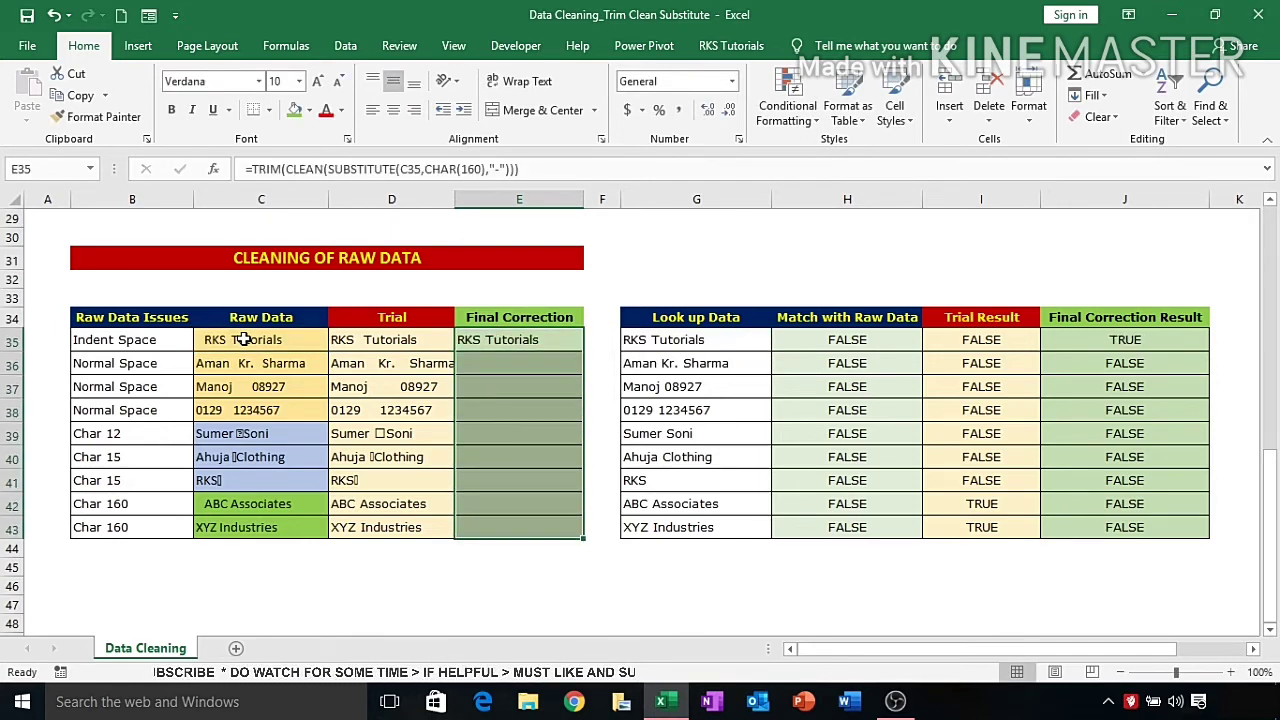
pyautogui.hotkey('ctrl', 'd')
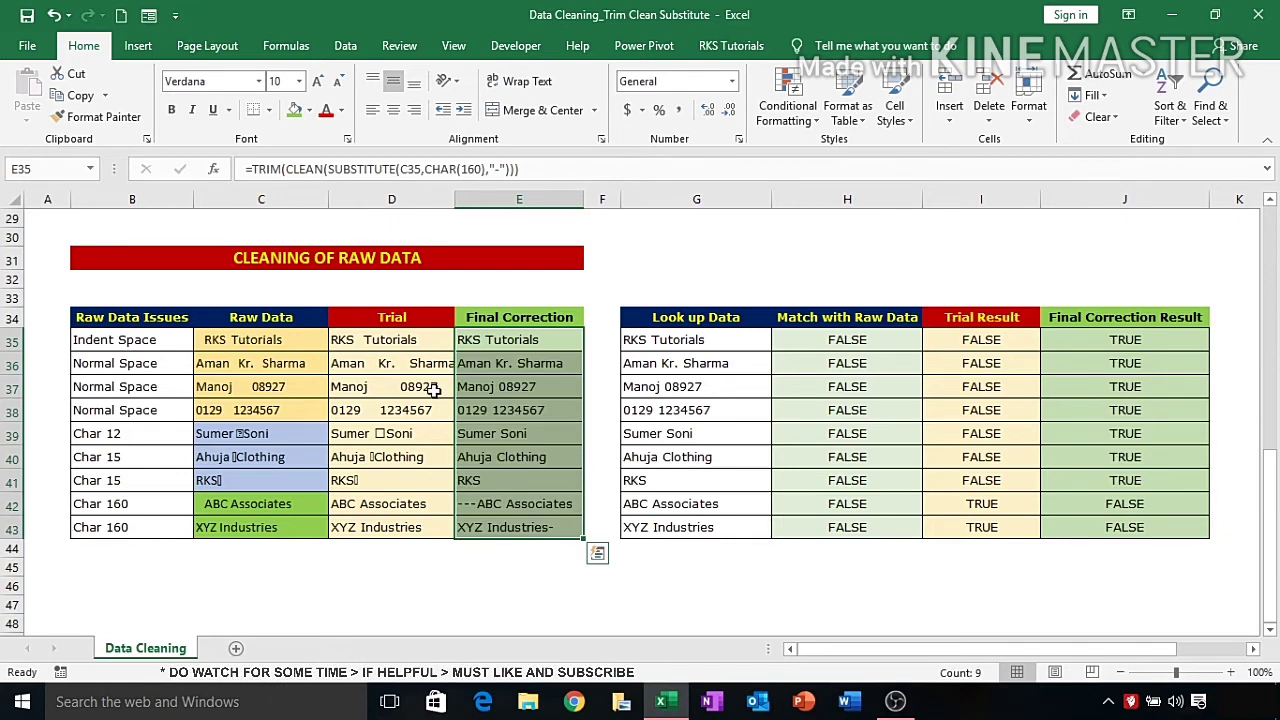
pyautogui.click(724, 572)
pyautogui.moveTo(505, 505); pyautogui.dragTo(135, 527)
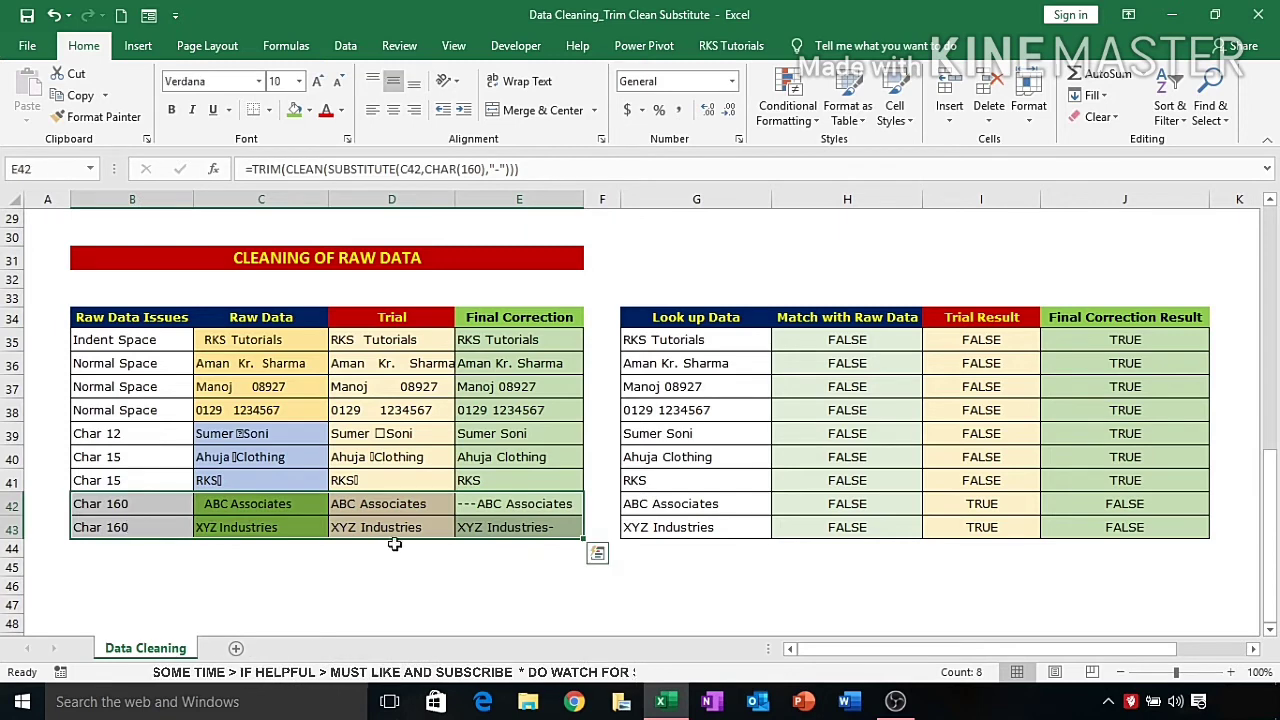
# Inspect the raw Char 160 text in C43 and the nested formula in E42 of the Final Correction column
pyautogui.click(571, 549)
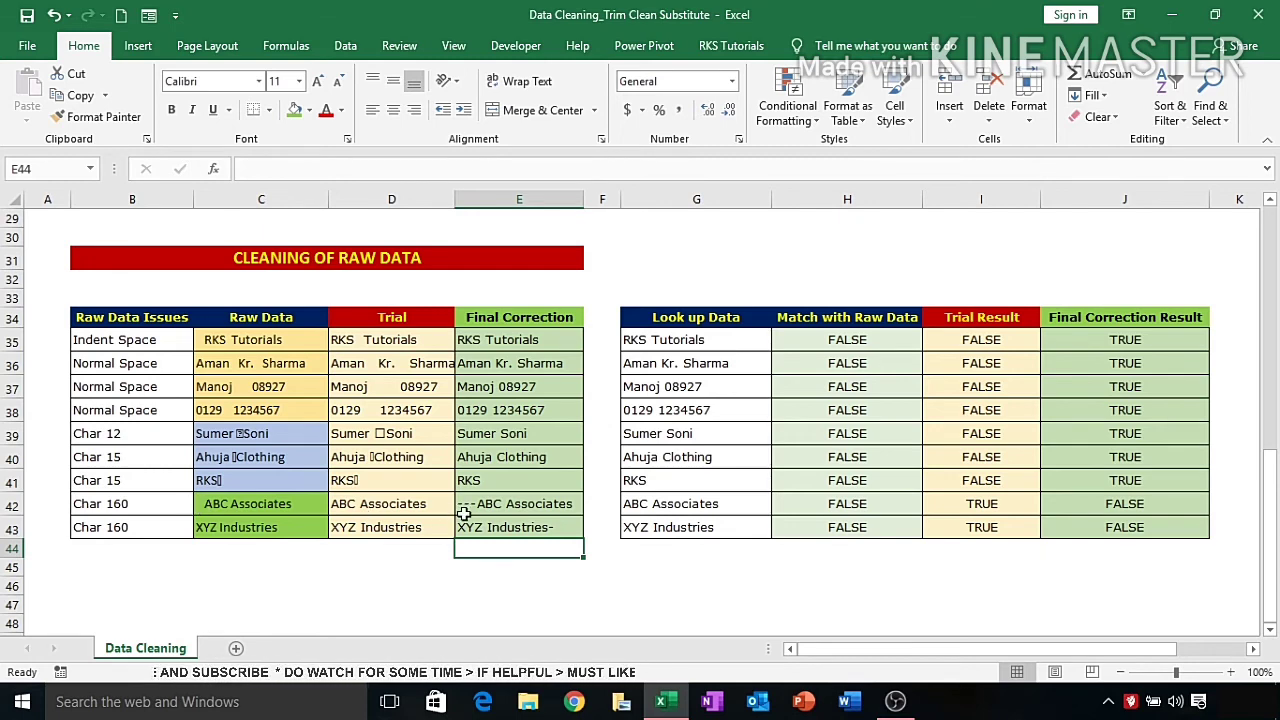
pyautogui.click(290, 530)
pyautogui.doubleClick(293, 530)
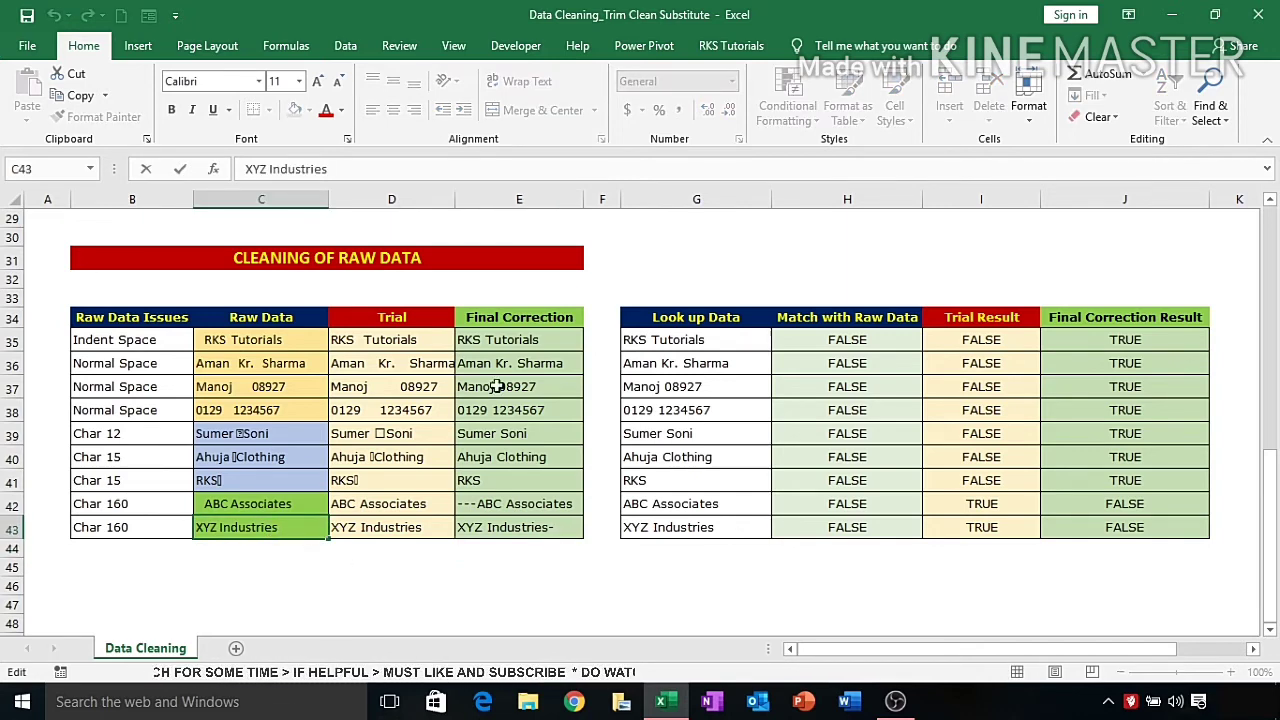
pyautogui.press('Return')
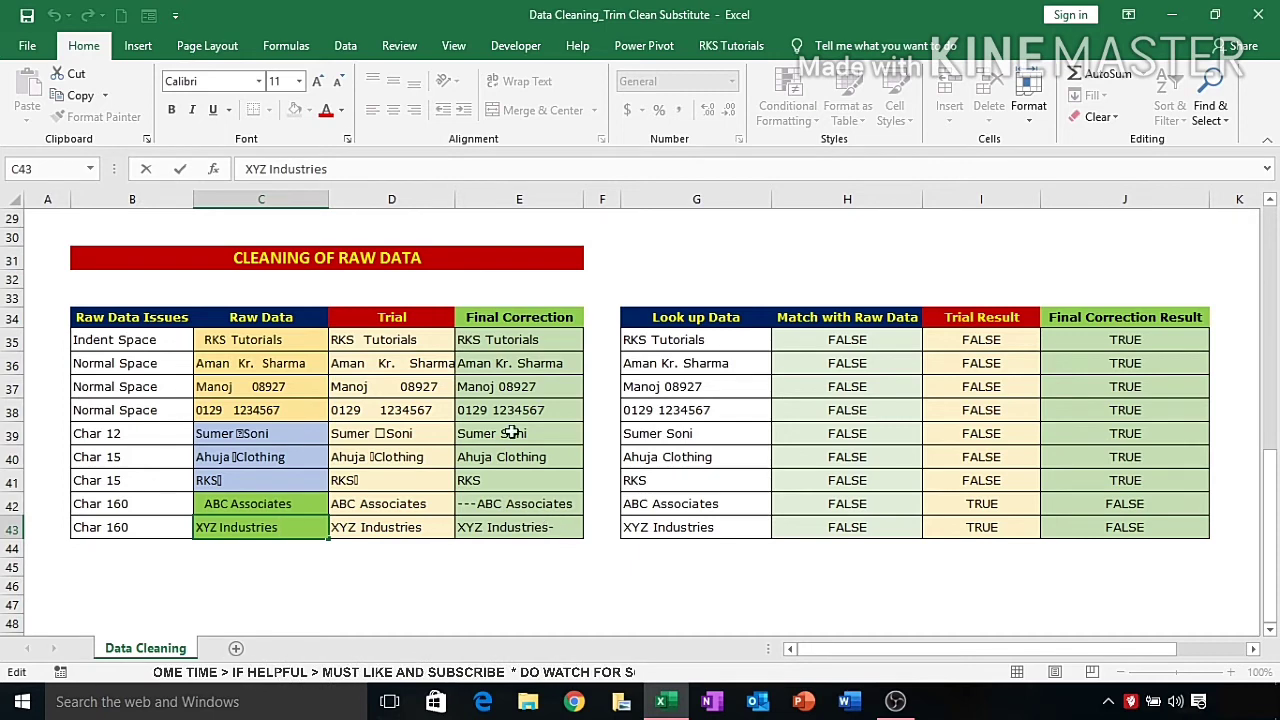
pyautogui.click(530, 550)
pyautogui.click(524, 506)
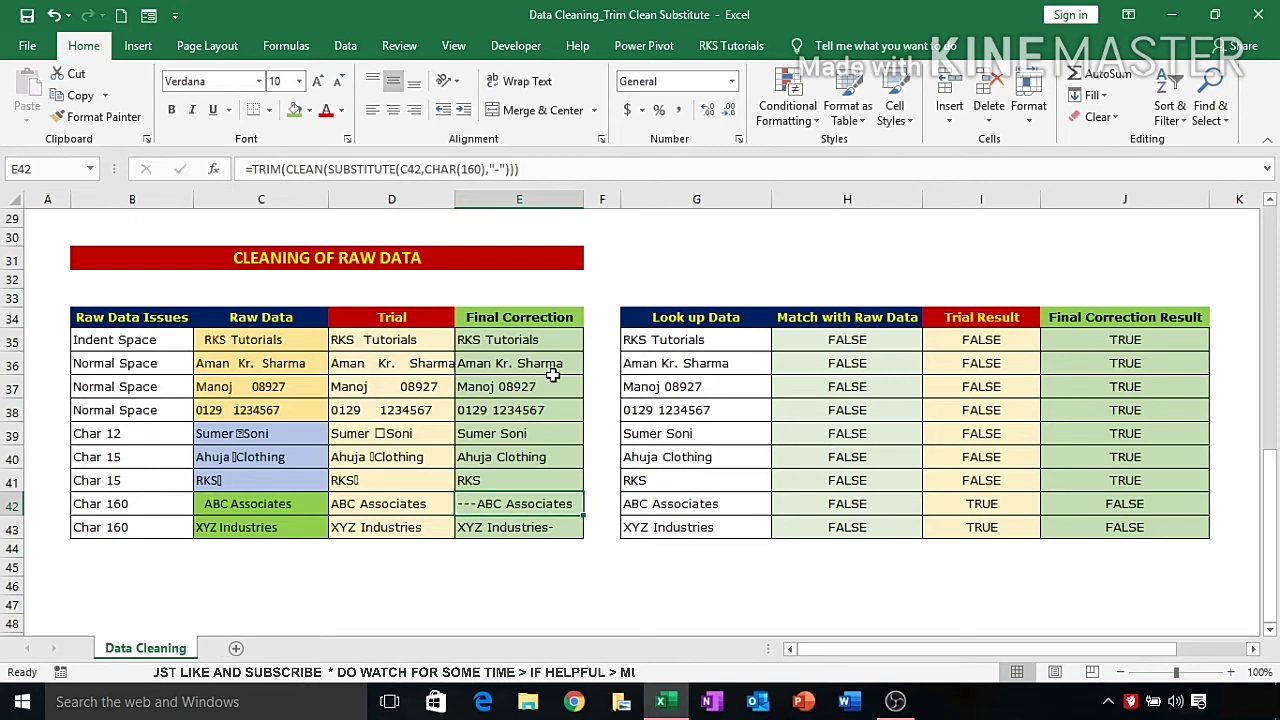
# Change the replacement text in E35 to an empty string so the formula reads =TRIM(CLEAN(SUBSTITUTE(C35,CHAR(160),"")))
pyautogui.click(542, 343)
pyautogui.press('F2')
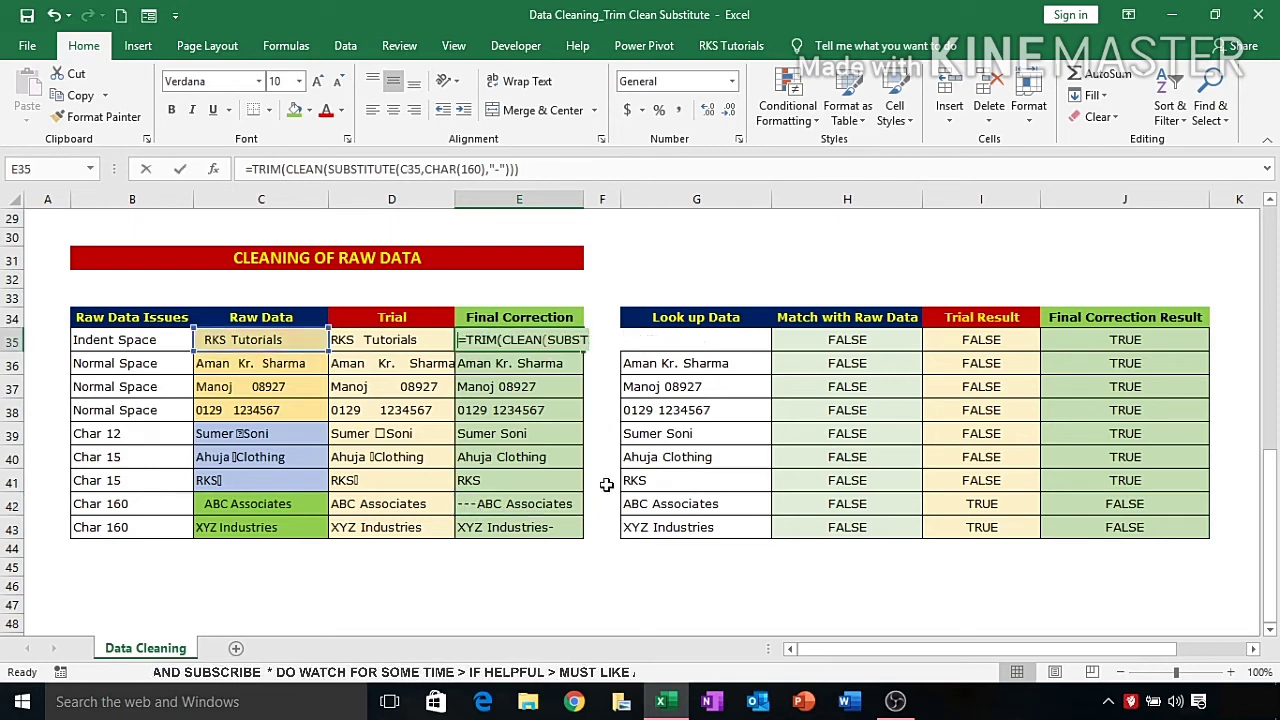
pyautogui.click(745, 339)
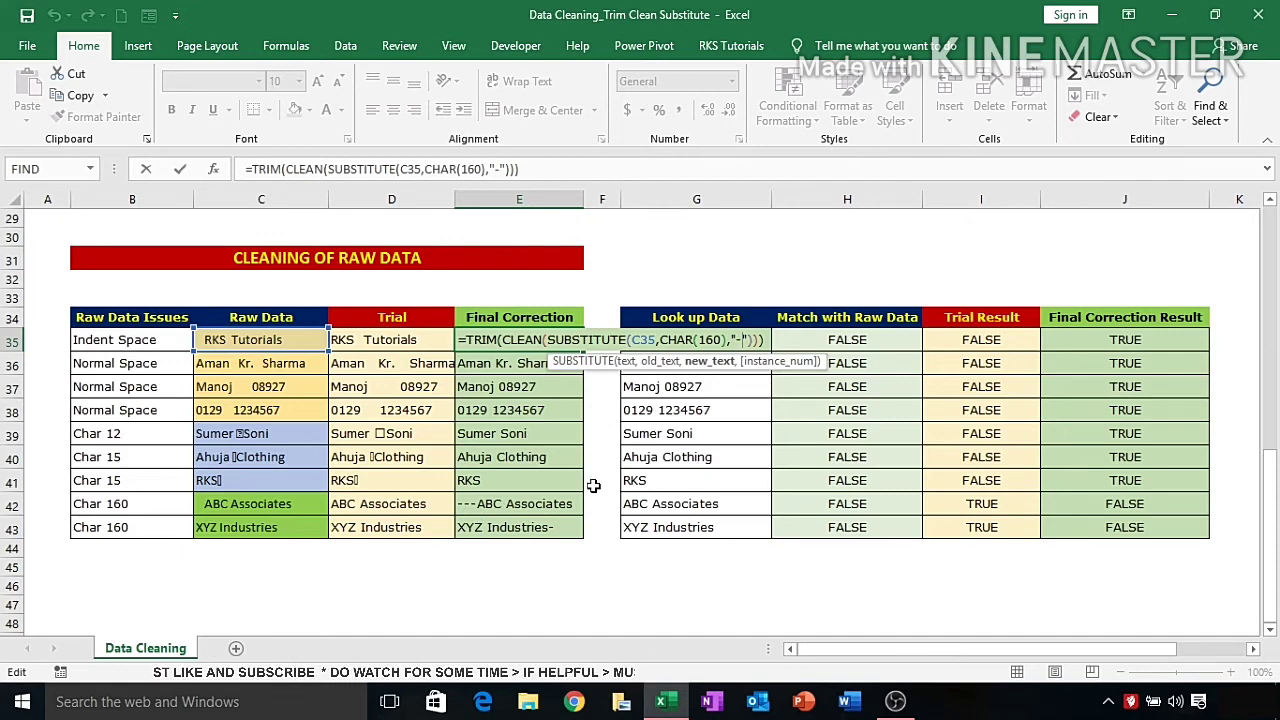
pyautogui.press('Return')
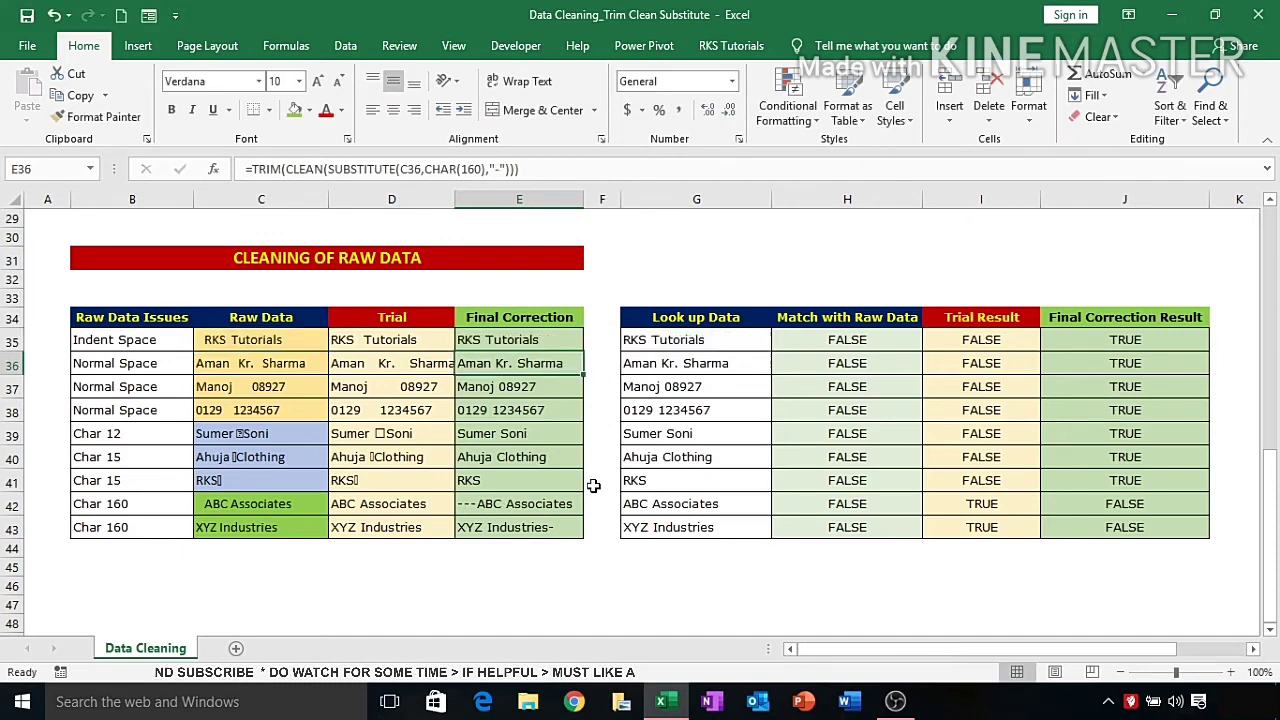
# Fill the corrected nested formula from E35 down through E43 of the Final Correction column
pyautogui.press('Up')
pyautogui.hotkey('ctrl', 'shift', 'Down')
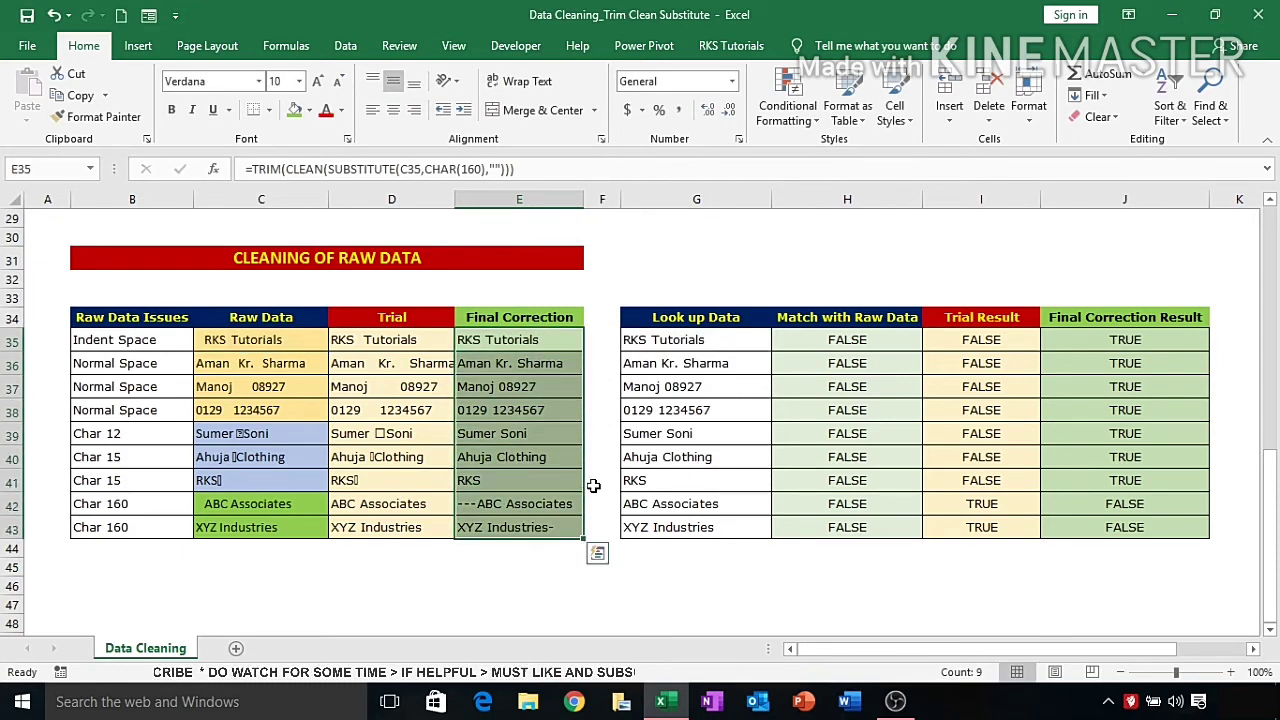
pyautogui.hotkey('ctrl', 'd')
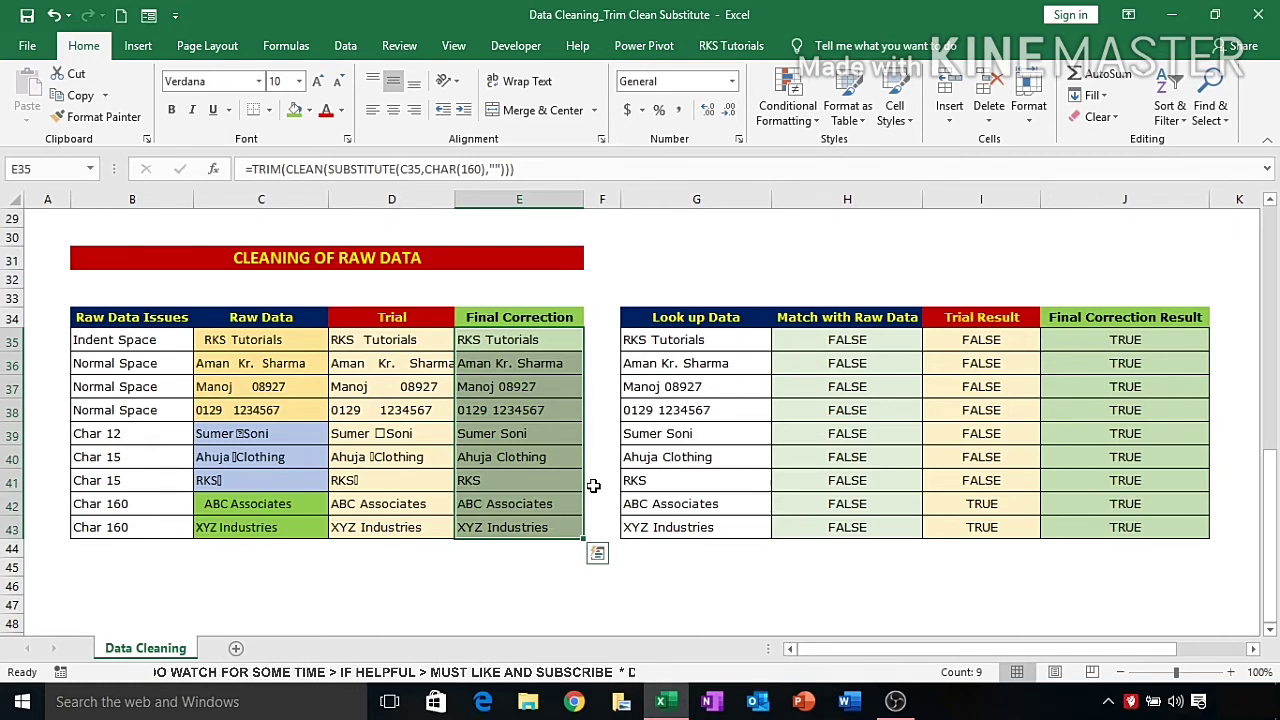
pyautogui.click(709, 566)
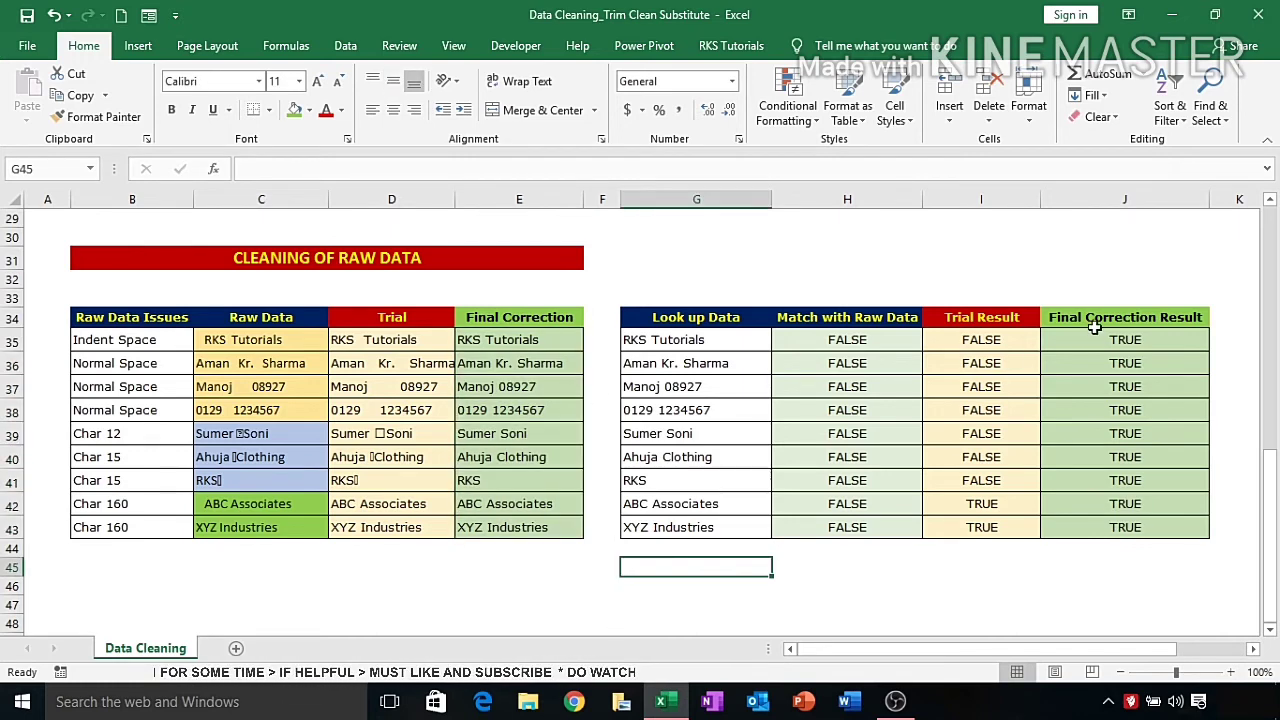
# Examine the EXACT formula in J35 and compare the results in J35:J43 with Final Correction E35:E43 and Look up Data G35:G43
pyautogui.click(1128, 340)
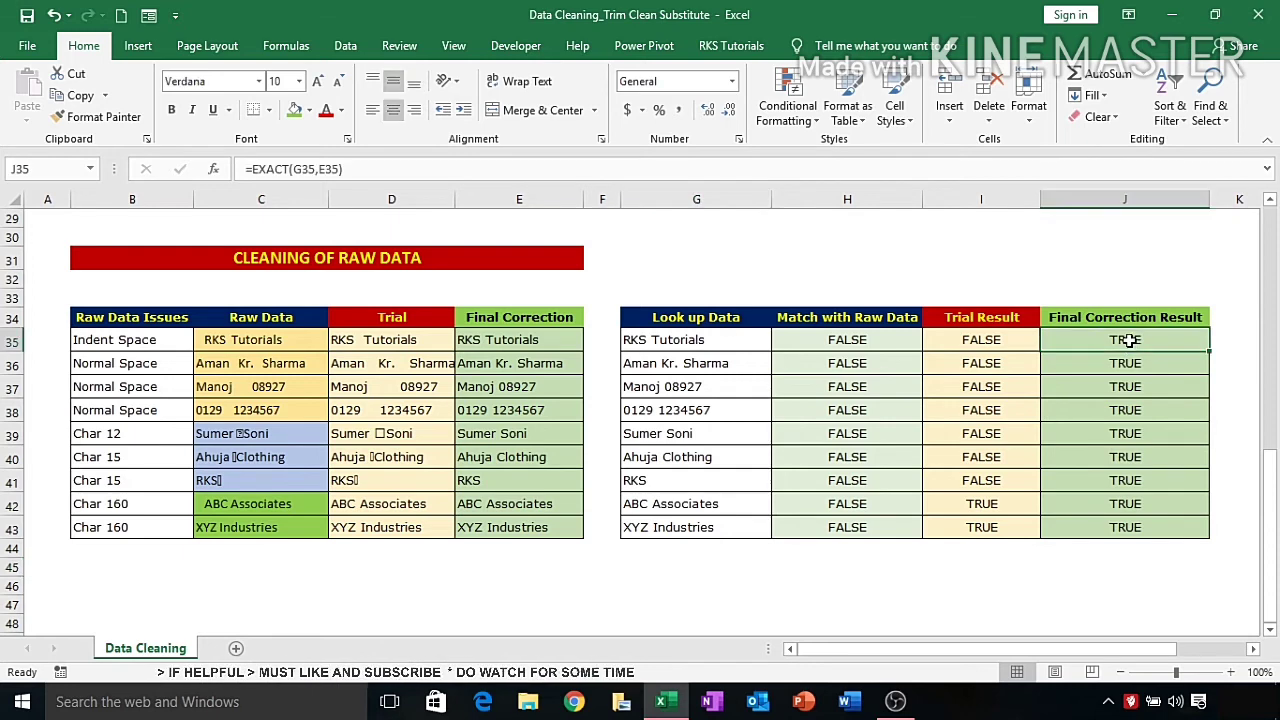
pyautogui.doubleClick(1128, 340)
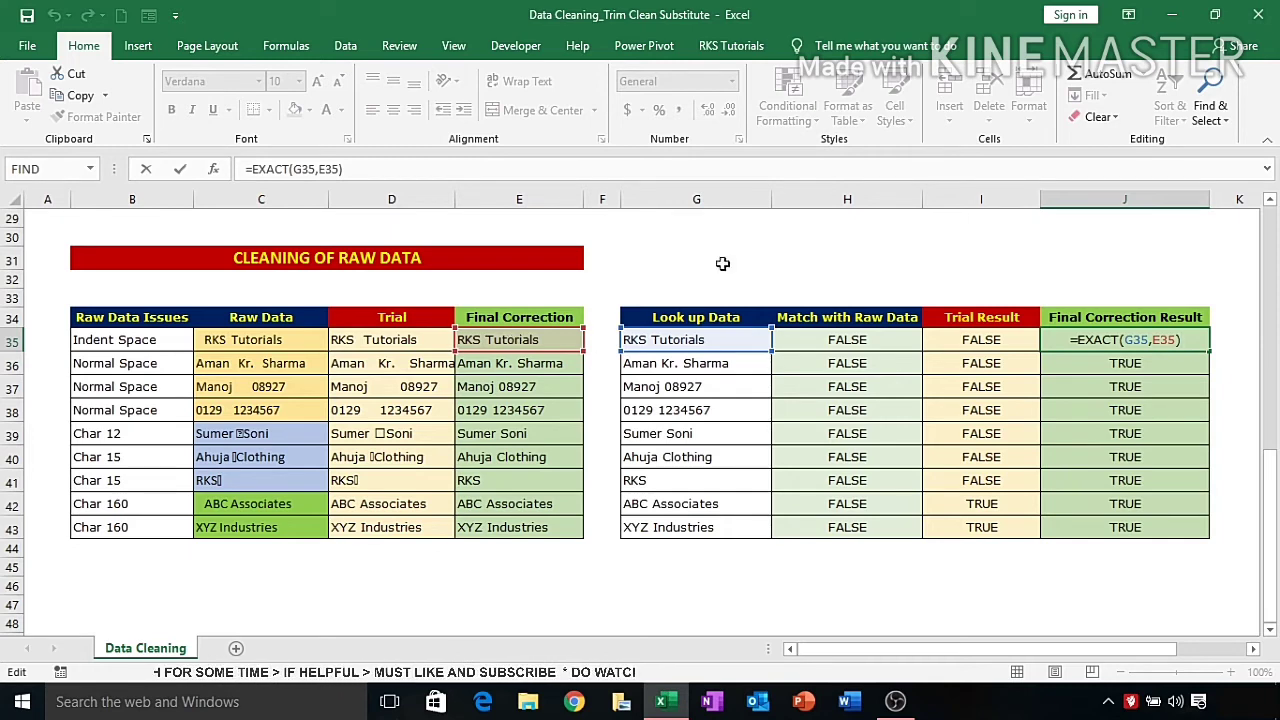
pyautogui.hotkey('ctrl', 'Return')
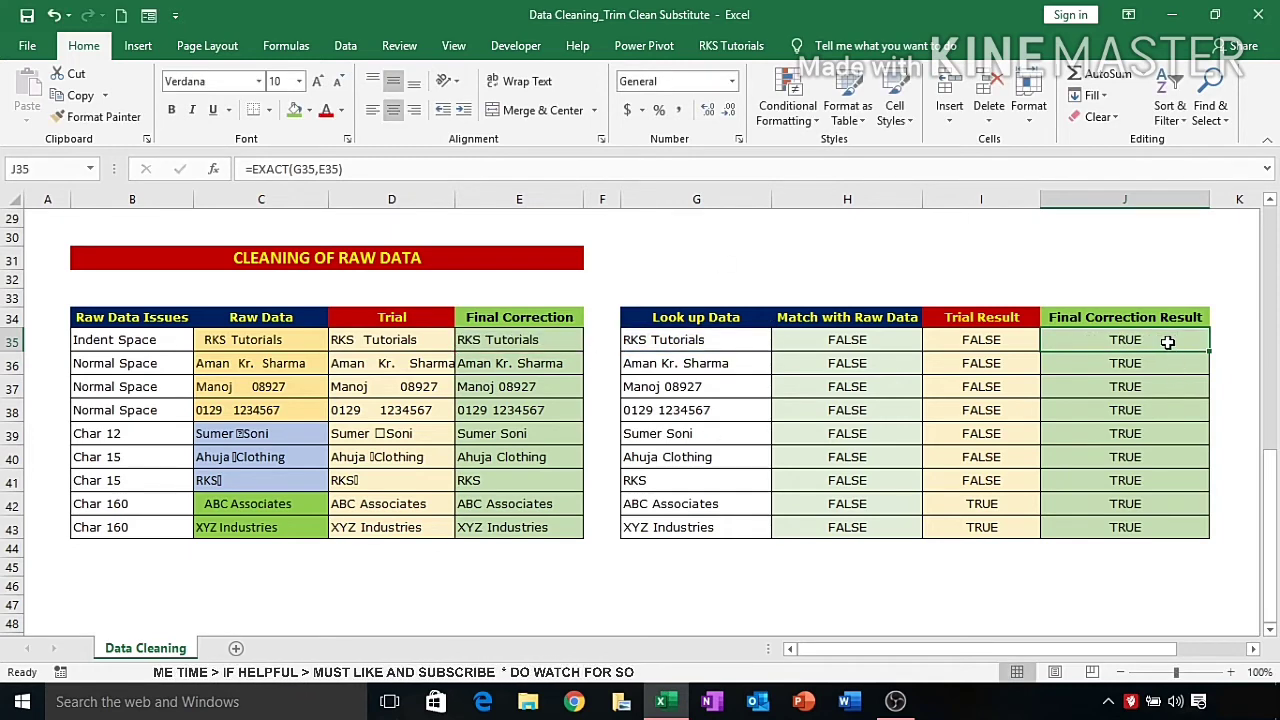
pyautogui.moveTo(1168, 340); pyautogui.dragTo(1177, 520)
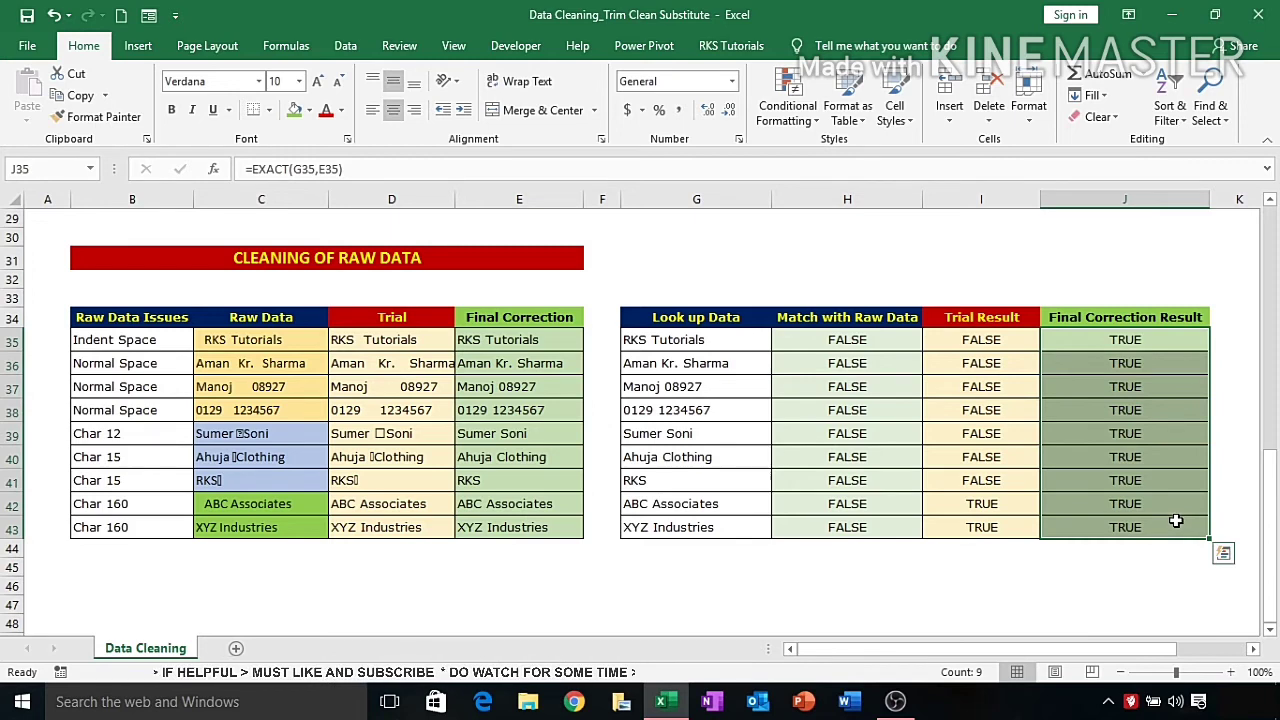
pyautogui.moveTo(516, 342); pyautogui.dragTo(521, 528)
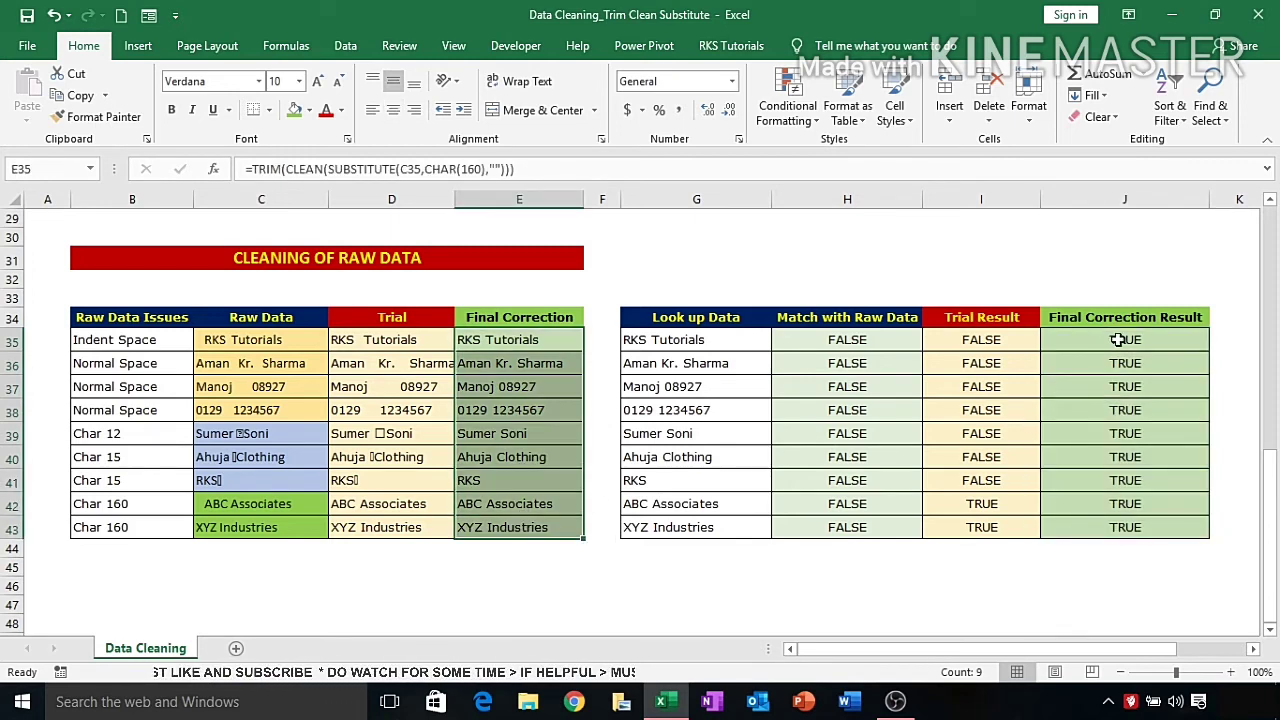
pyautogui.moveTo(718, 346); pyautogui.dragTo(698, 532)
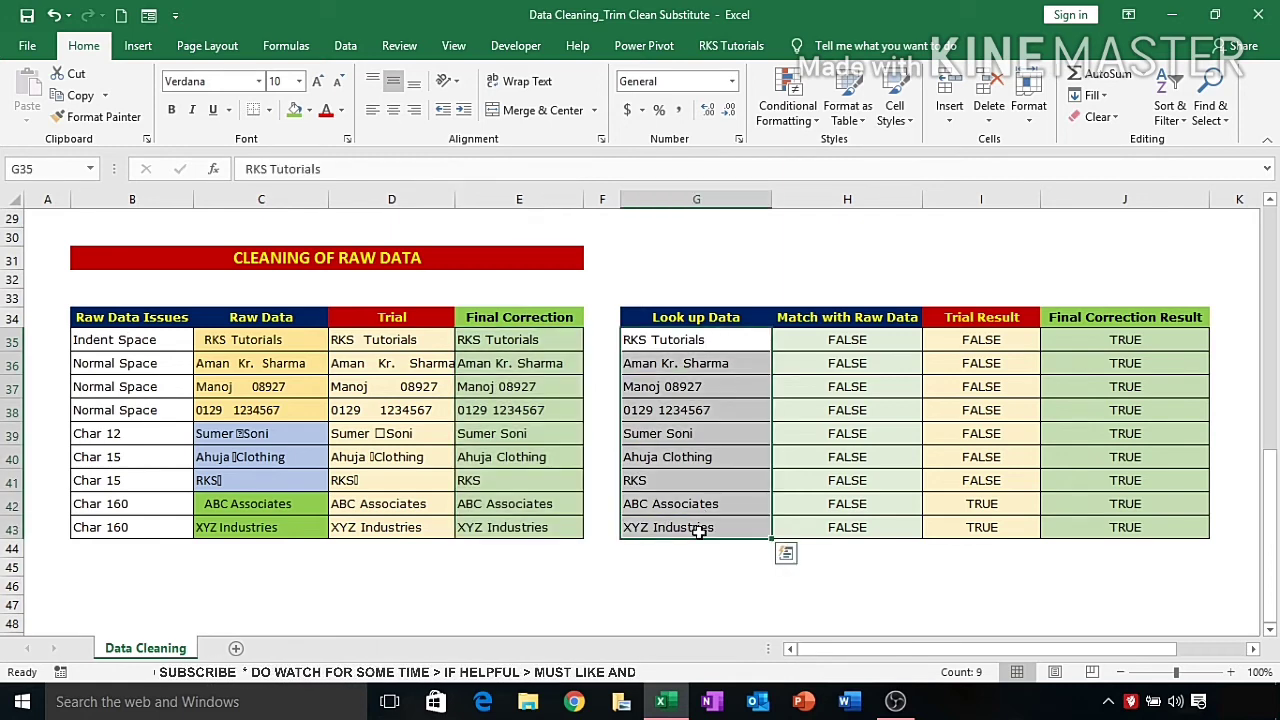
pyautogui.click(402, 602)
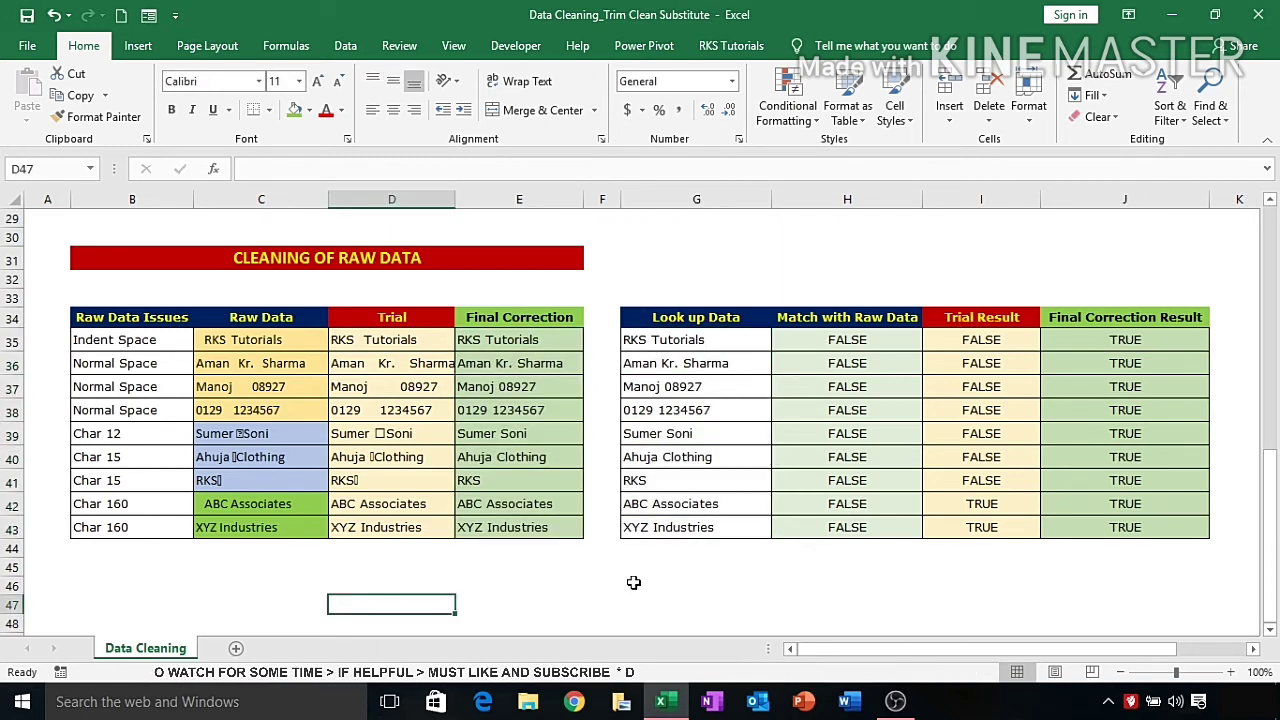